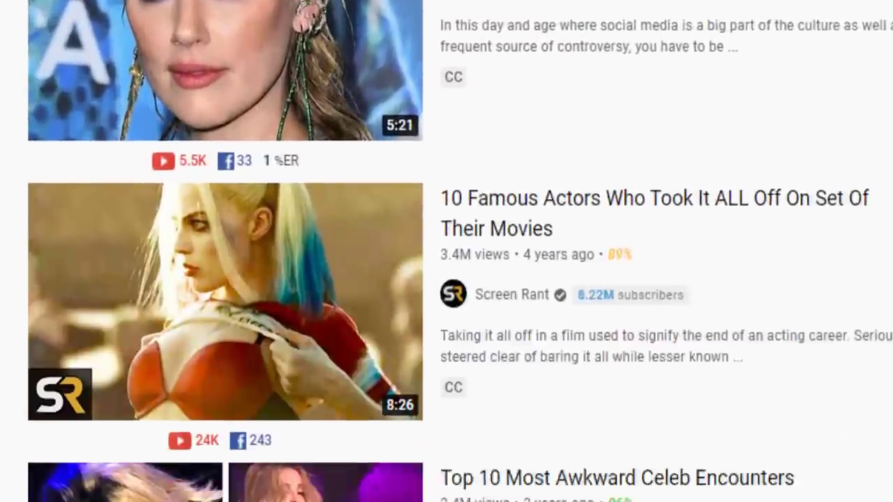
Select the web address of the "Celebrities Being Naughty On Talk Shows!" video.
scroll(447, 251, "down", 7)
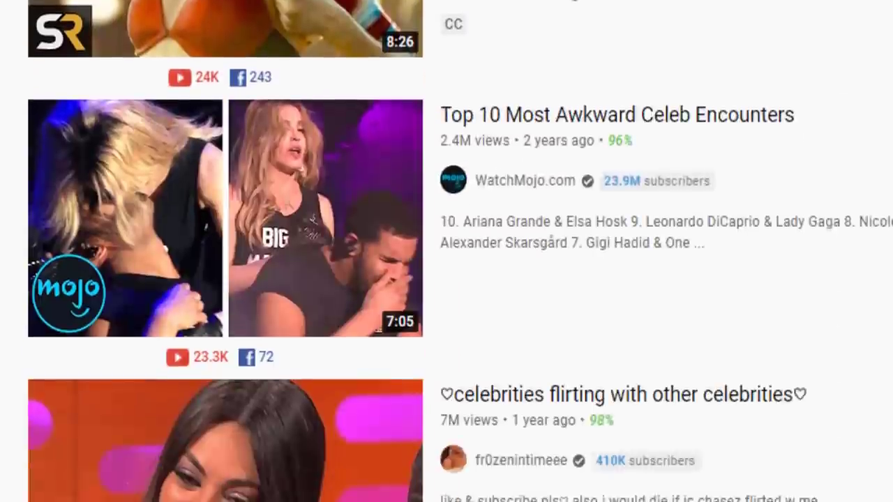
scroll(447, 251, "down", 2)
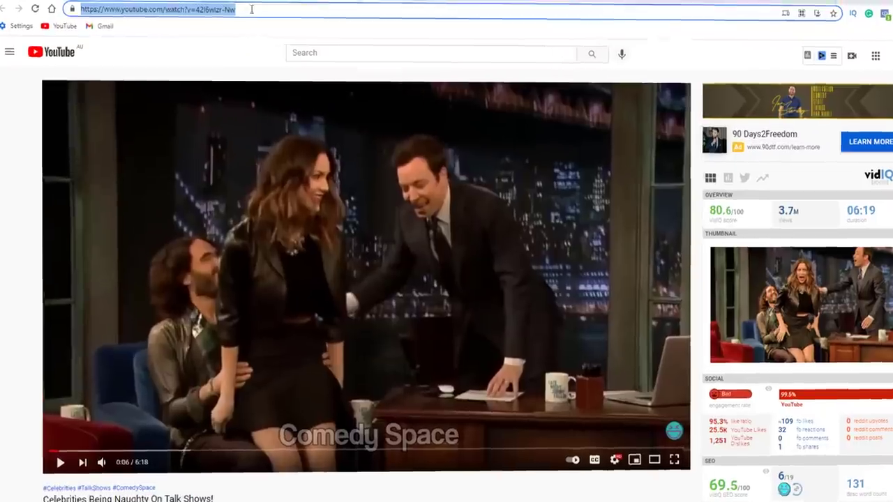
left_click(230, 8)
left_click_drag(229, 8, 193, 8)
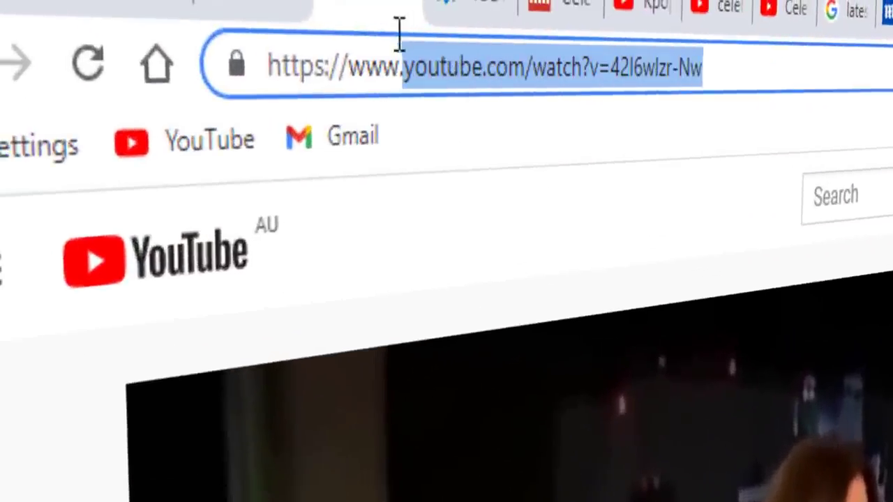
left_click_drag(400, 33, 277, 49)
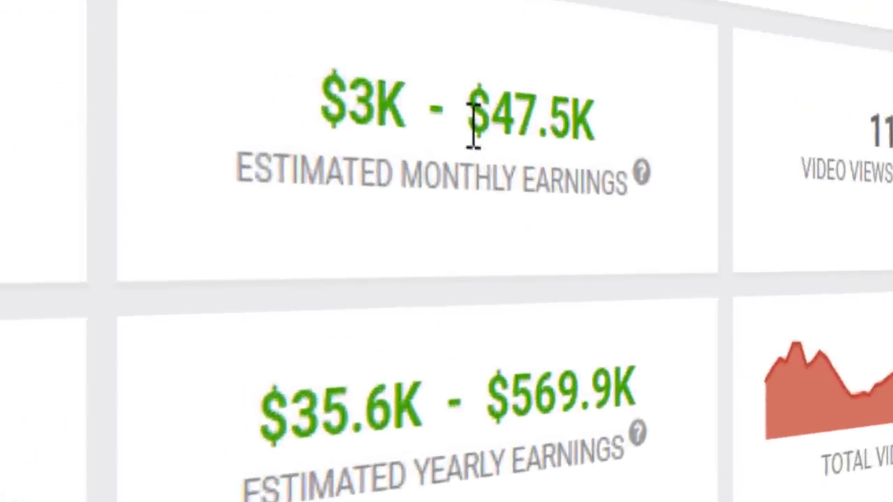
Check the channel's estimated monthly earnings and its country rank in the channel statistics.
left_click_drag(370, 185, 396, 184)
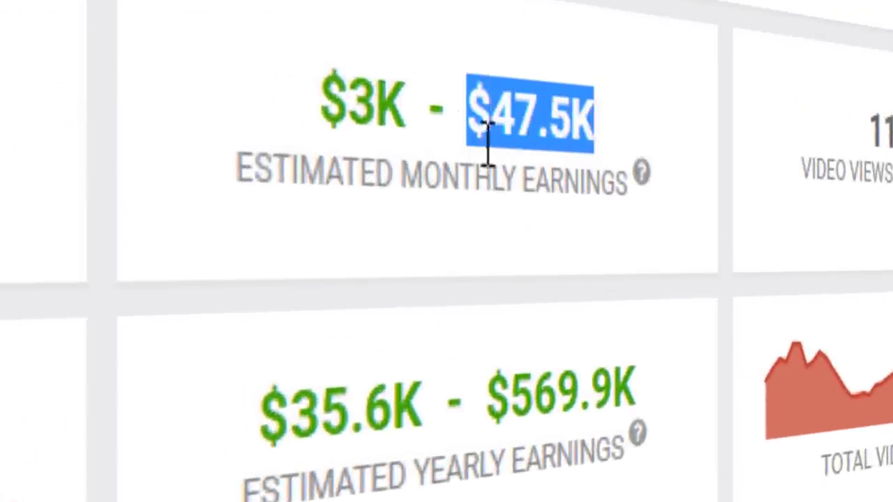
left_click(646, 137)
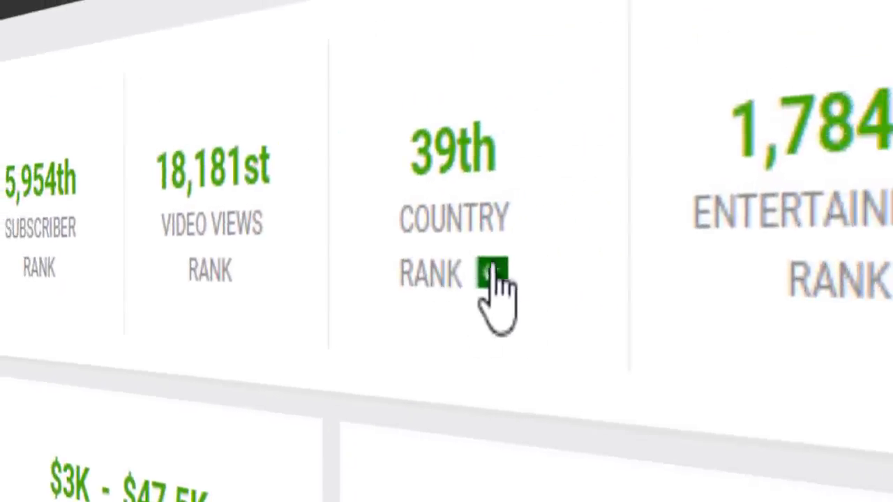
mouse_move(494, 273)
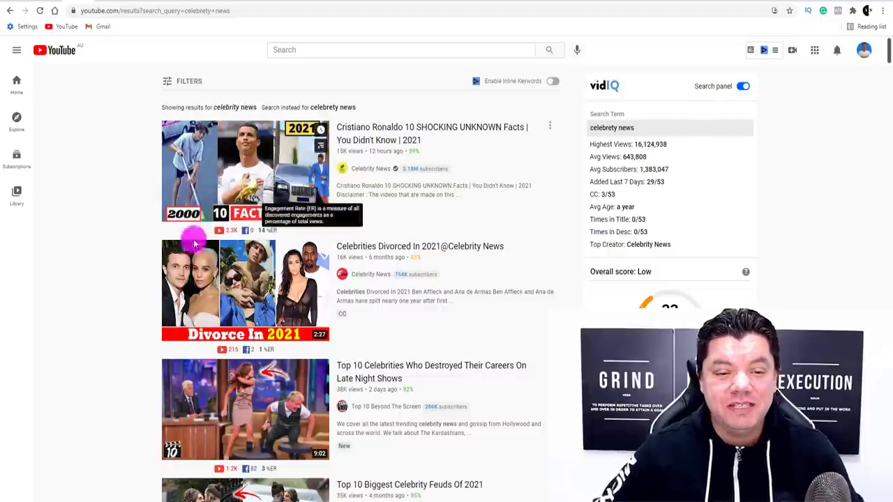
Examine the celebrity news search results, comparing video titles, thumbnails, view counts and publishing channels.
scroll(328, 265, "down", 3)
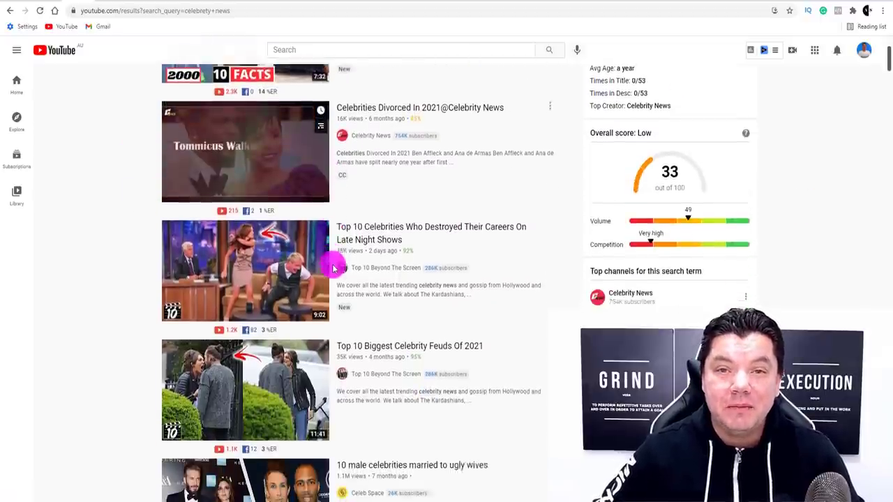
scroll(333, 267, "down", 4)
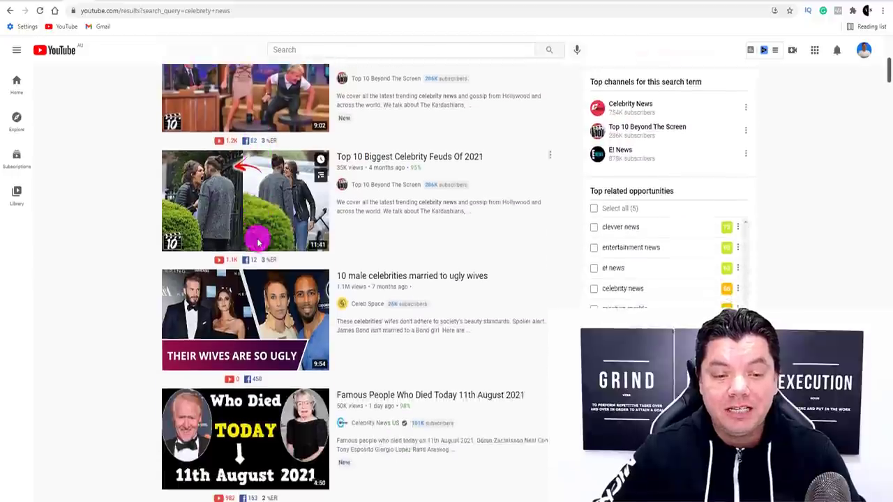
scroll(254, 244, "down", 5)
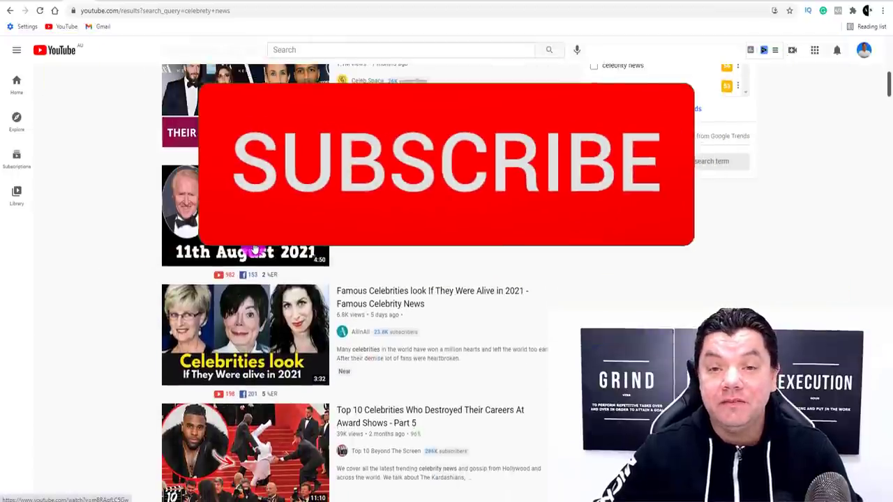
scroll(254, 249, "down", 6)
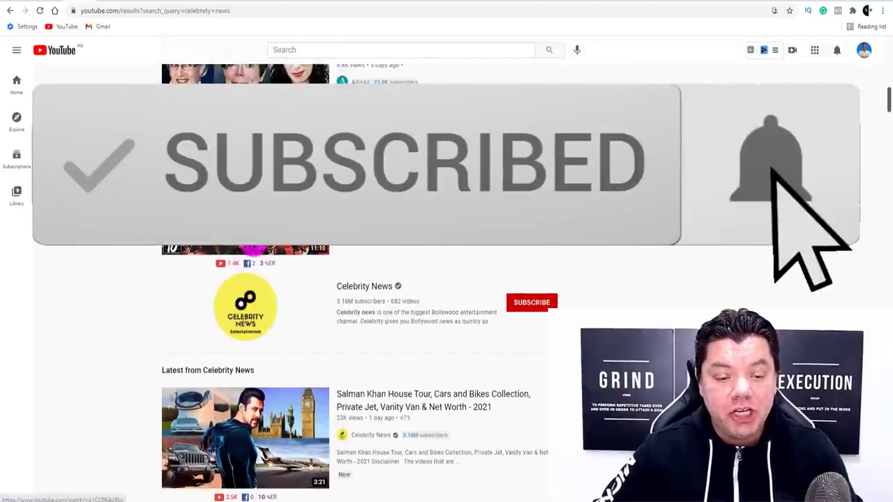
scroll(254, 249, "down", 2)
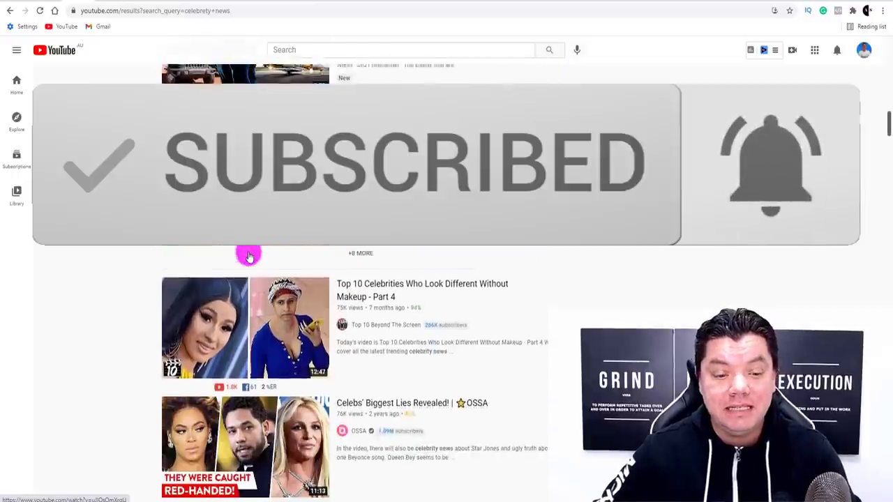
scroll(251, 257, "down", 5)
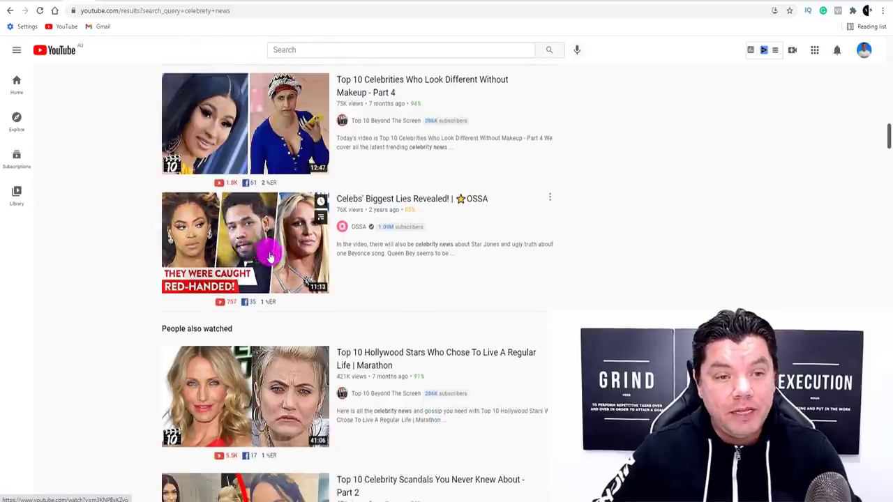
scroll(270, 254, "down", 2)
scroll(267, 256, "down", 4)
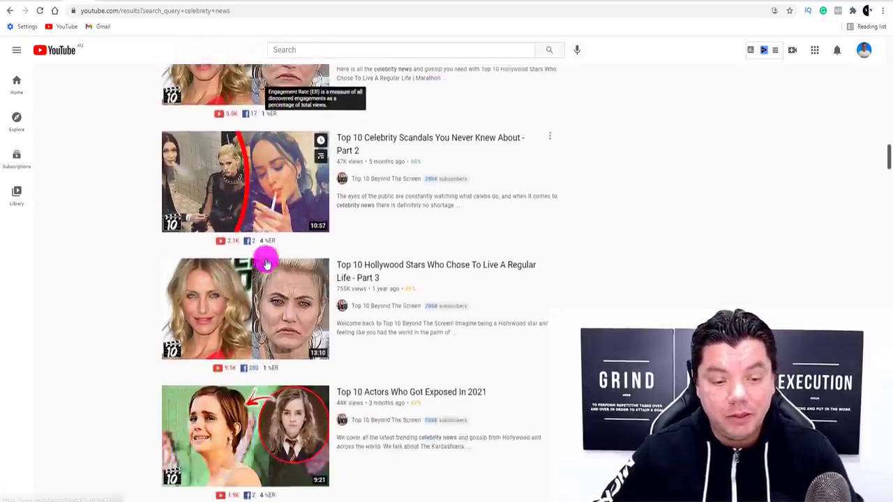
scroll(265, 274, "down", 1)
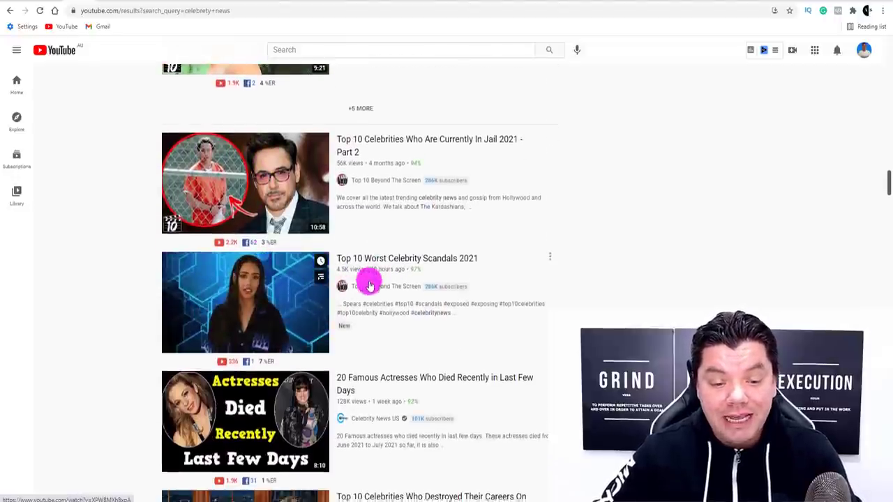
scroll(370, 285, "down", 5)
scroll(352, 317, "down", 6)
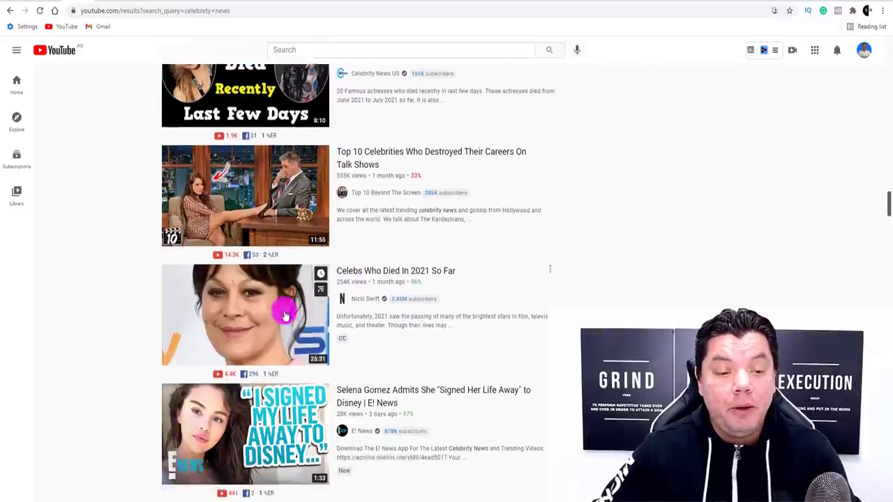
scroll(402, 282, "down", 2)
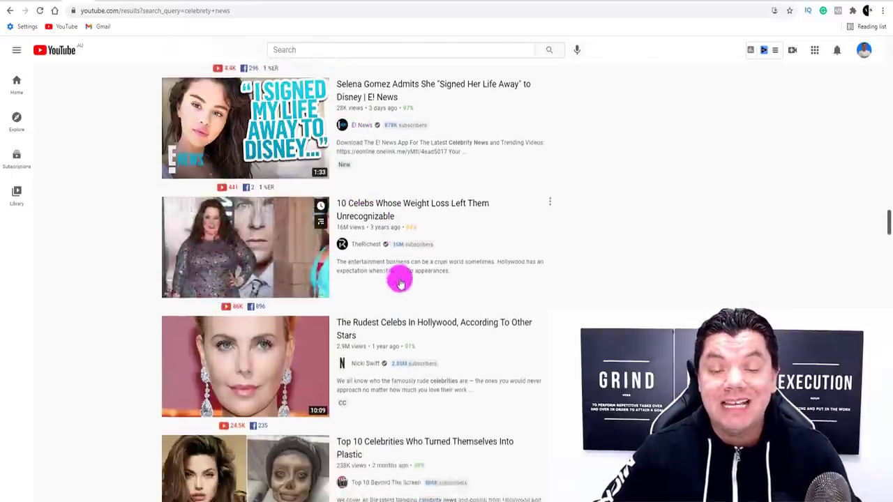
scroll(402, 286, "down", 2)
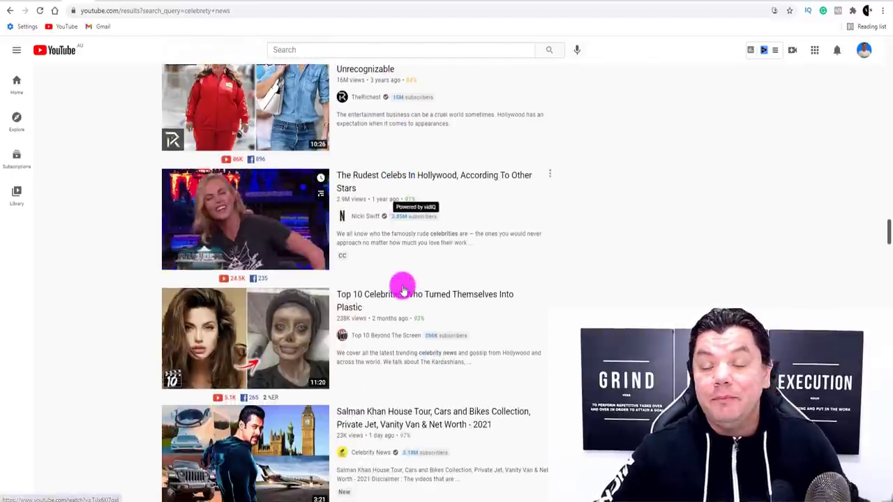
scroll(405, 290, "down", 3)
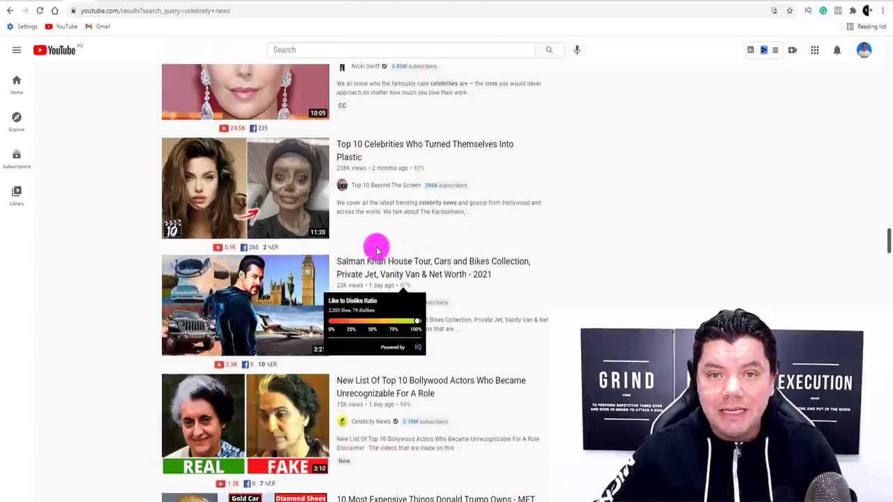
scroll(382, 251, "down", 4)
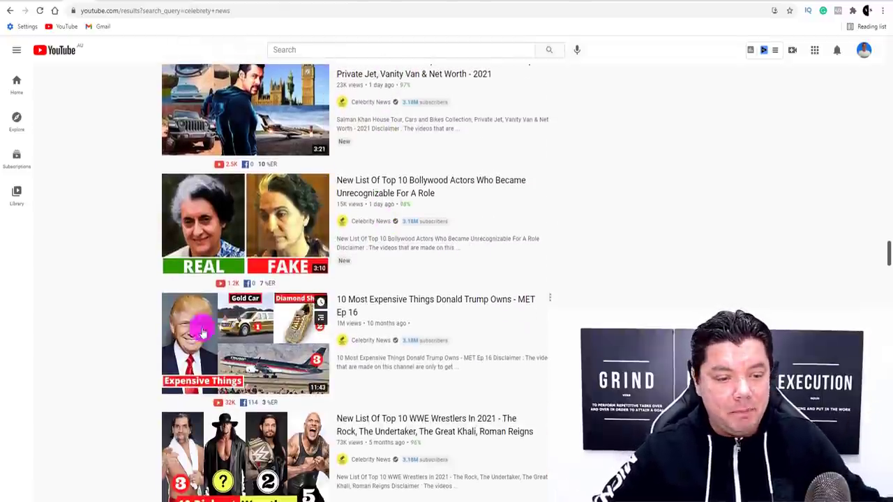
scroll(285, 314, "down", 6)
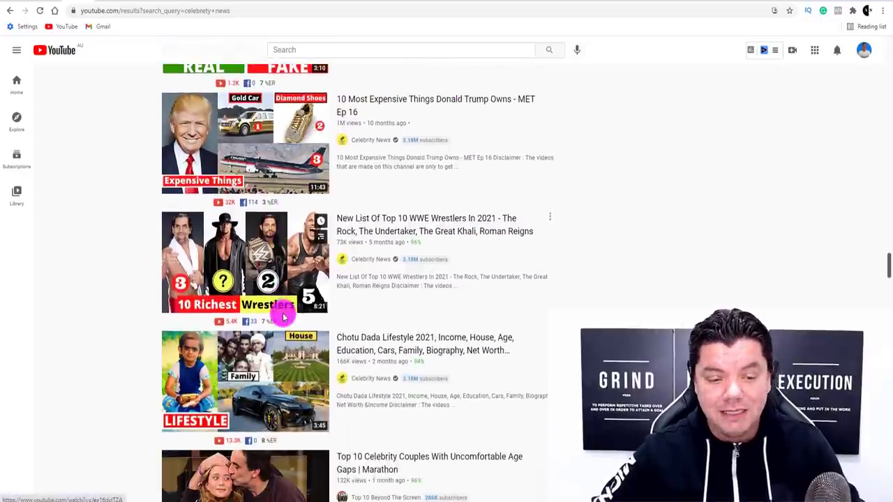
scroll(283, 318, "down", 1)
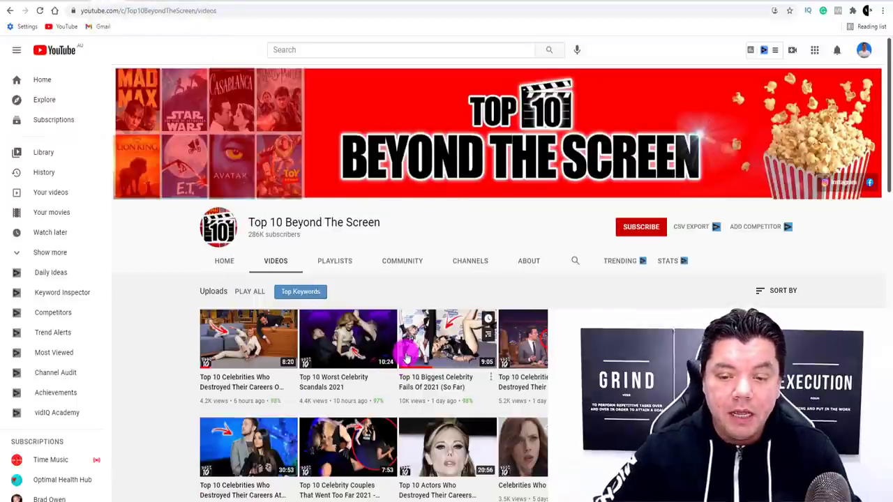
Review the uploads of the Top 10 Beyond The Screen channel, comparing titles, thumbnails, view counts and upload dates.
scroll(407, 358, "down", 2)
scroll(426, 347, "down", 2)
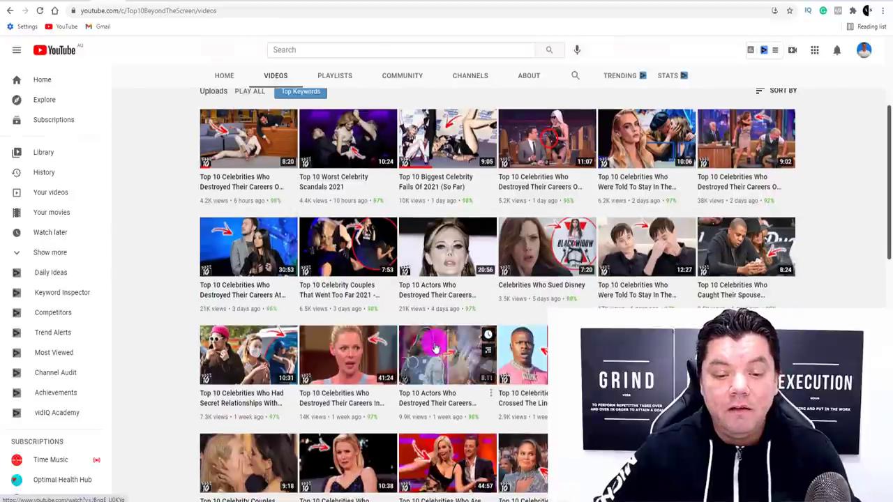
scroll(447, 342, "down", 1)
scroll(453, 339, "down", 2)
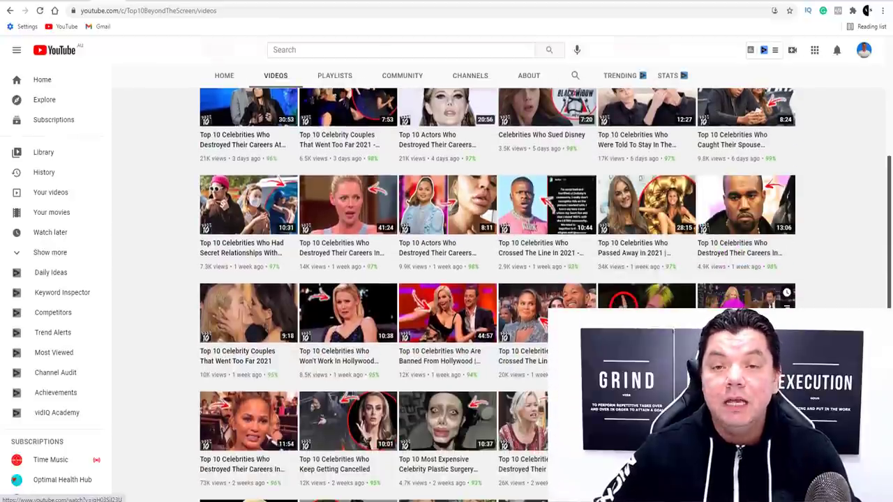
scroll(625, 300, "down", 4)
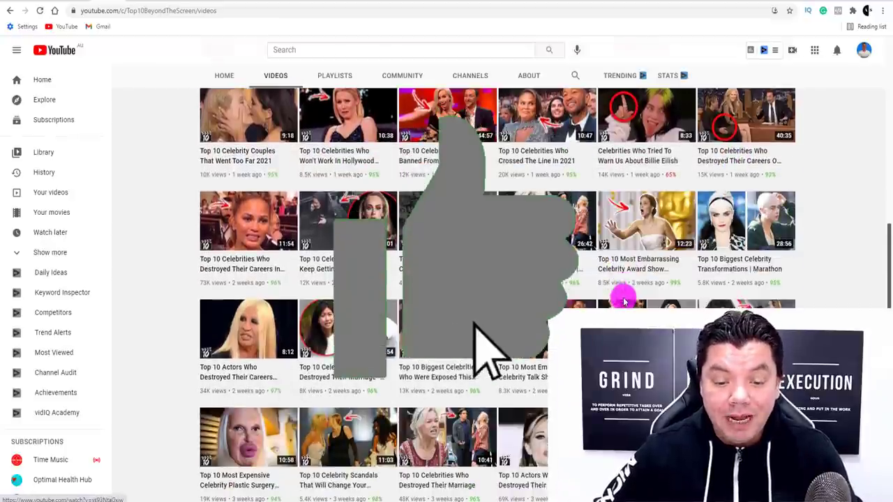
scroll(624, 301, "down", 2)
scroll(624, 301, "down", 2)
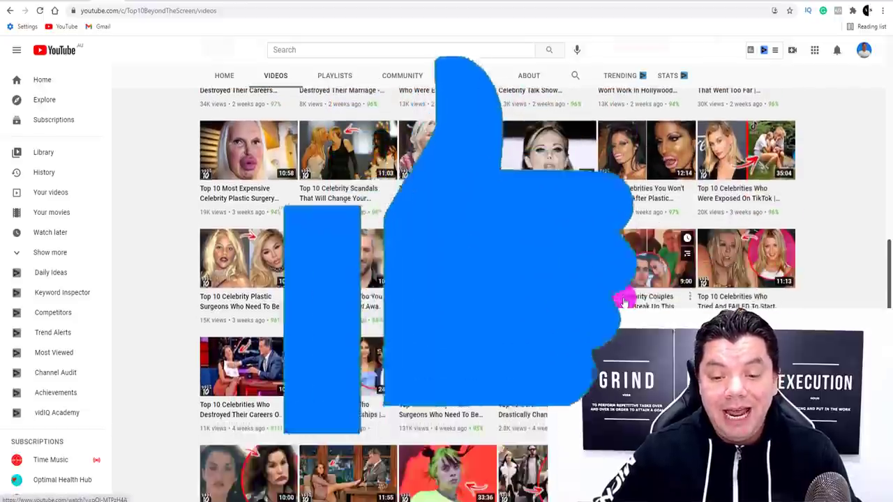
scroll(635, 297, "down", 2)
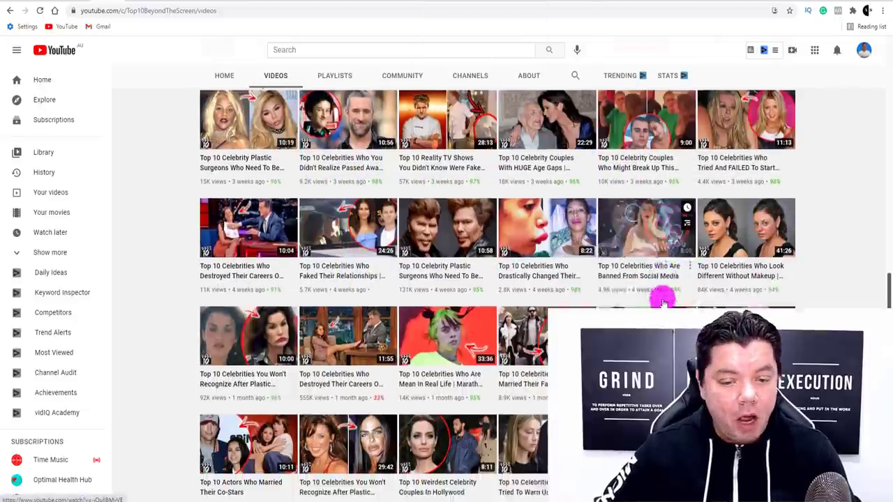
scroll(663, 301, "down", 3)
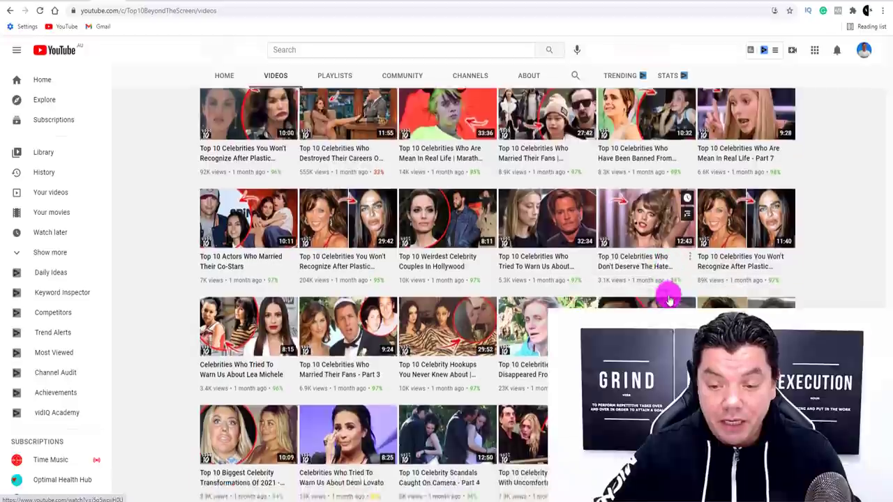
scroll(669, 300, "down", 1)
scroll(484, 276, "down", 2)
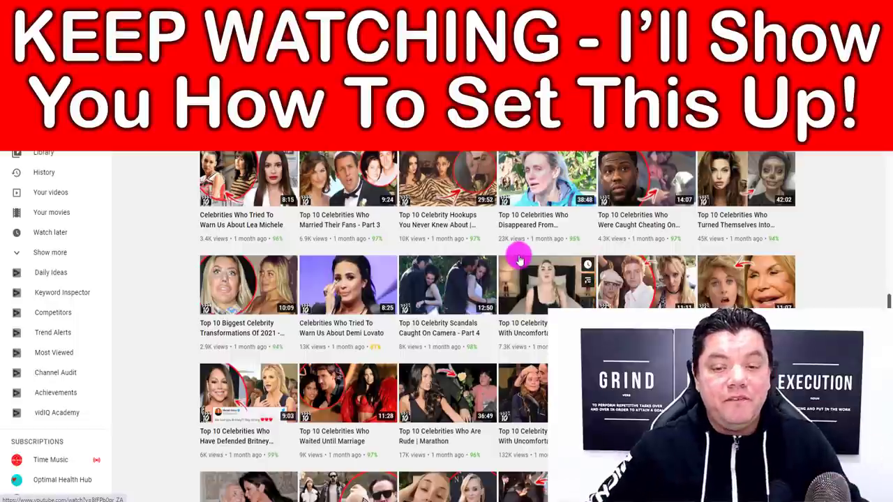
scroll(365, 319, "down", 2)
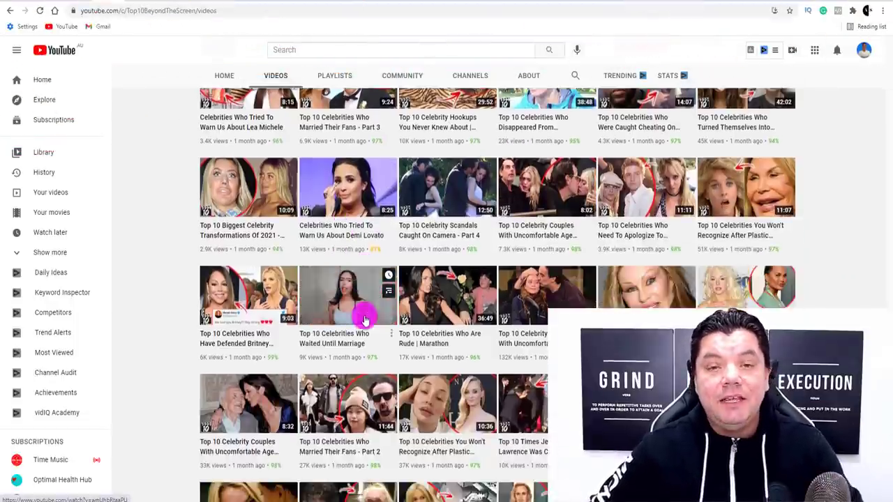
scroll(365, 319, "down", 1)
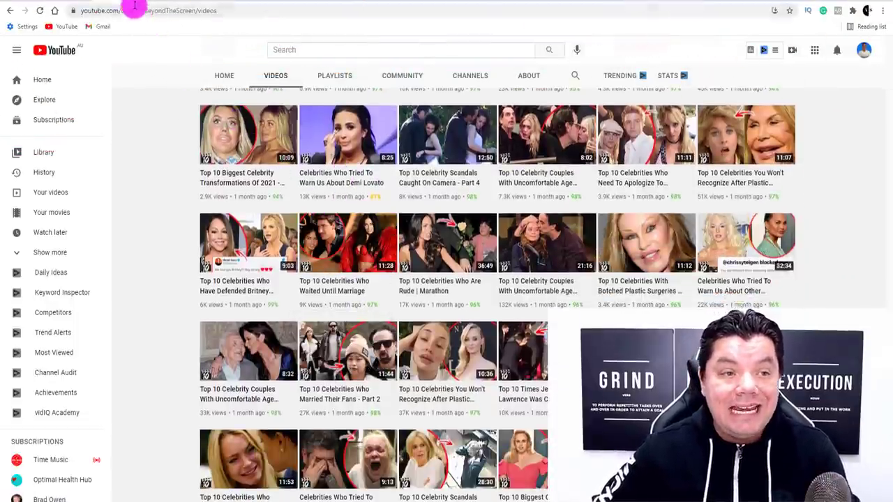
scroll(262, 175, "up", 3)
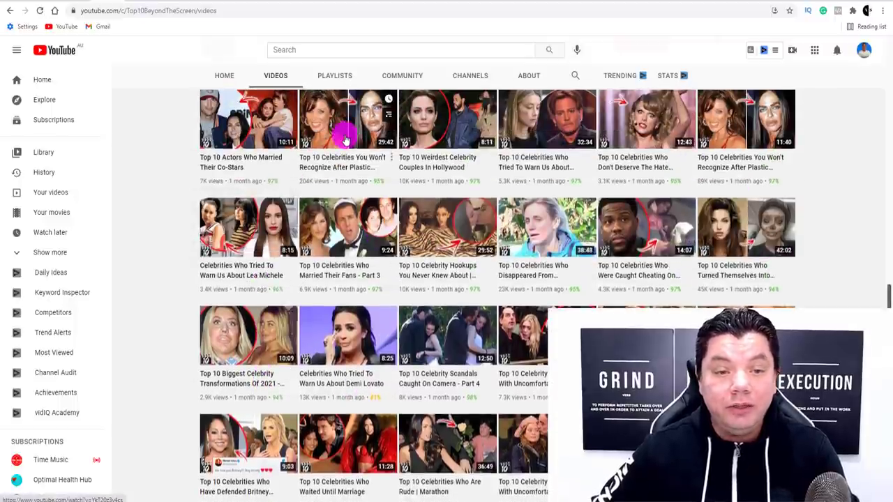
scroll(265, 203, "up", 3)
scroll(589, 206, "up", 1)
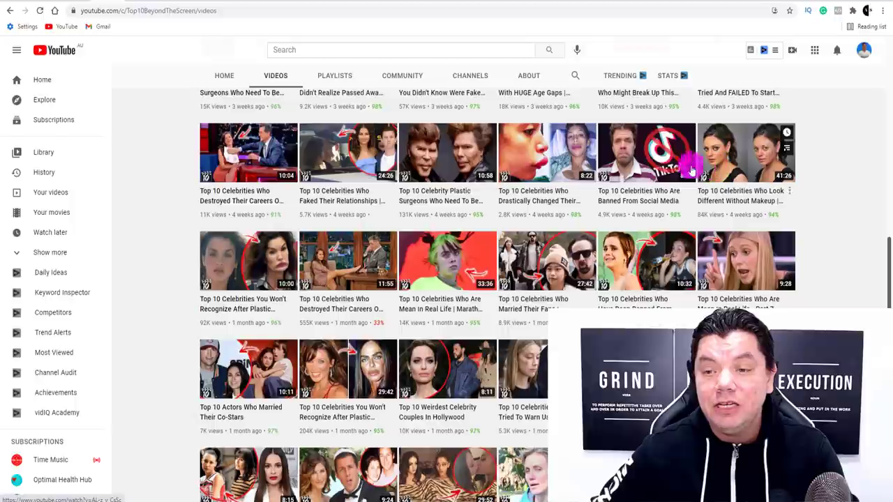
scroll(446, 307, "down", 2)
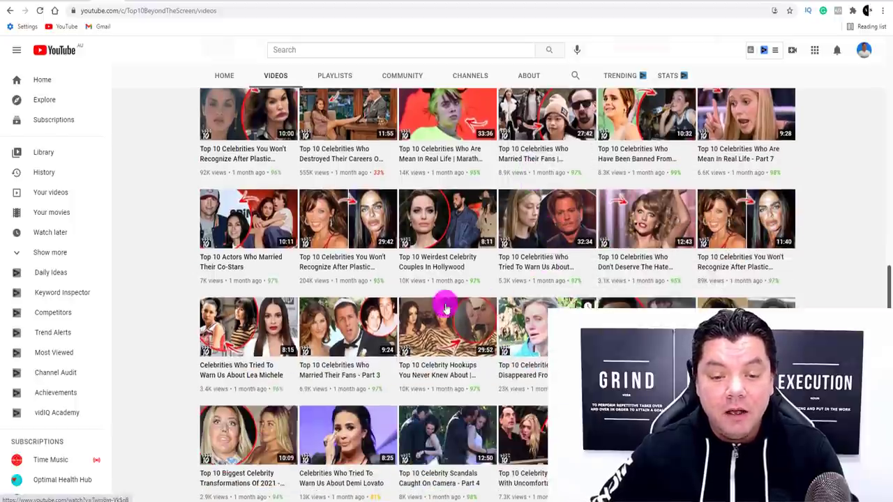
scroll(323, 252, "down", 2)
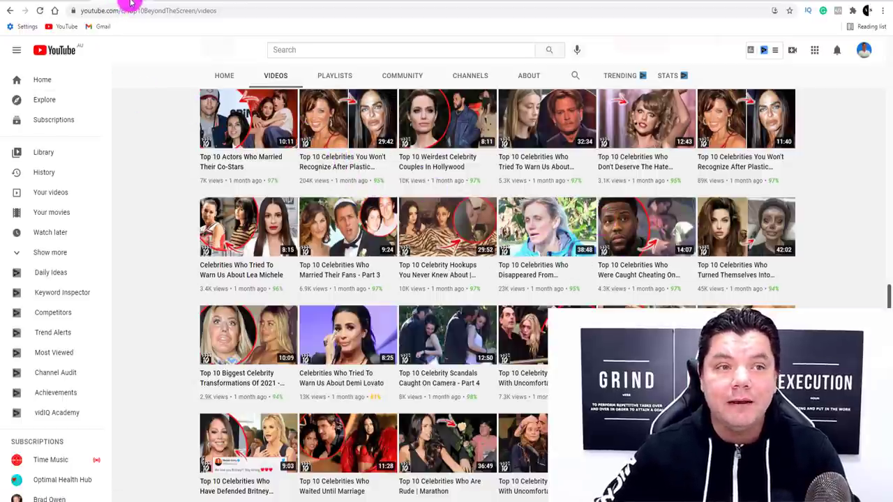
Review the newest uploads of the Celebrity News channel, comparing titles, thumbnails, view counts and upload dates.
key("Home")
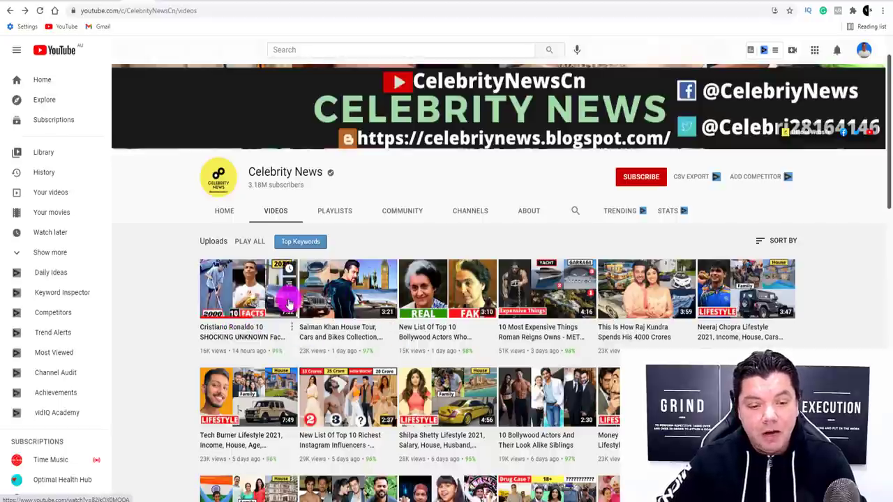
scroll(631, 300, "down", 3)
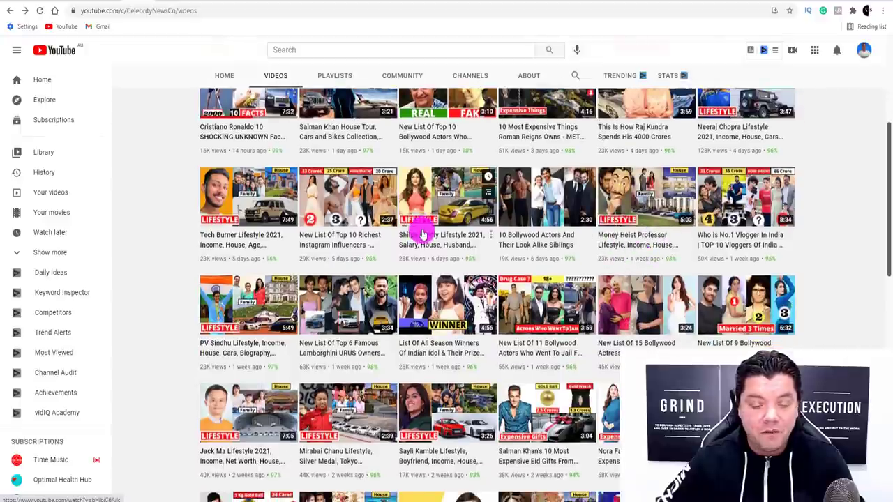
scroll(319, 269, "up", 3)
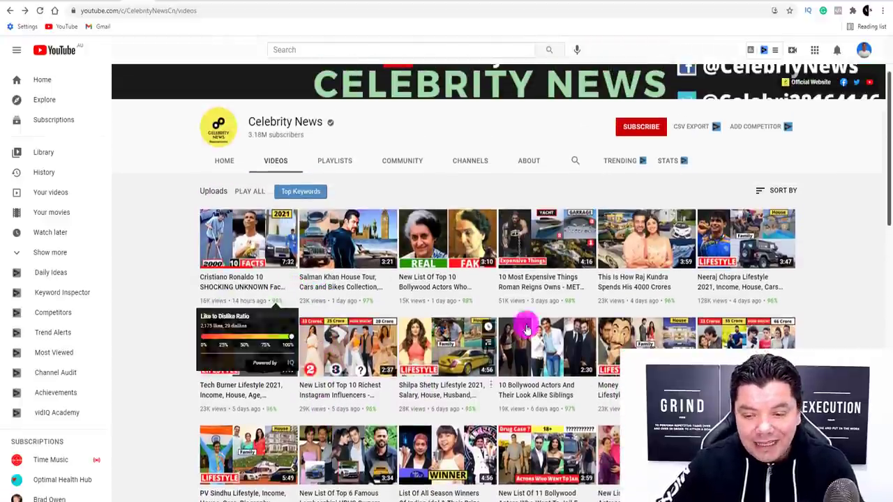
scroll(636, 319, "down", 2)
scroll(641, 319, "down", 1)
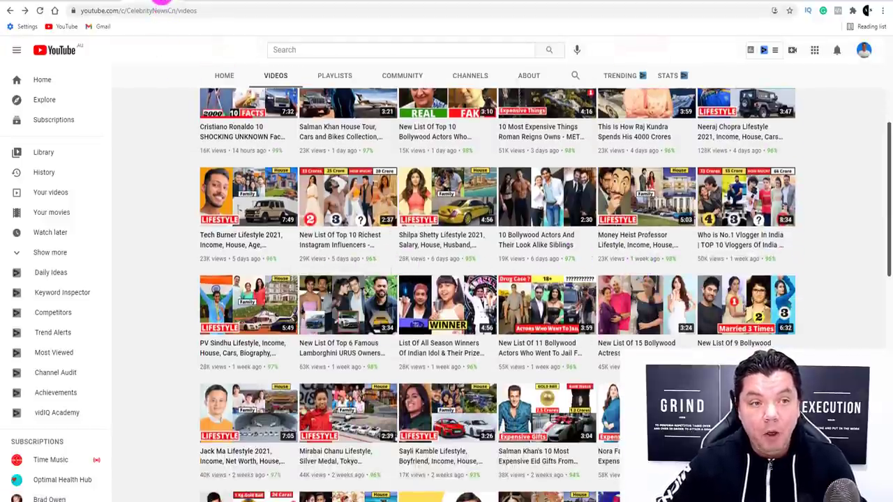
Switch to Social Blade and check Celebrity News's estimated earnings, country rank and video views for the last 30 days.
left_click(161, 2)
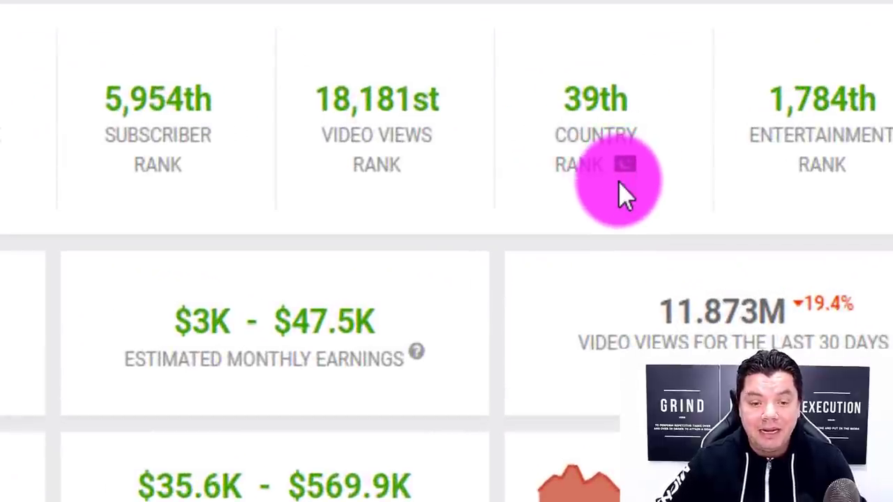
scroll(210, 181, "down", 2)
left_click_drag(179, 165, 429, 170)
scroll(429, 169, "down", 5)
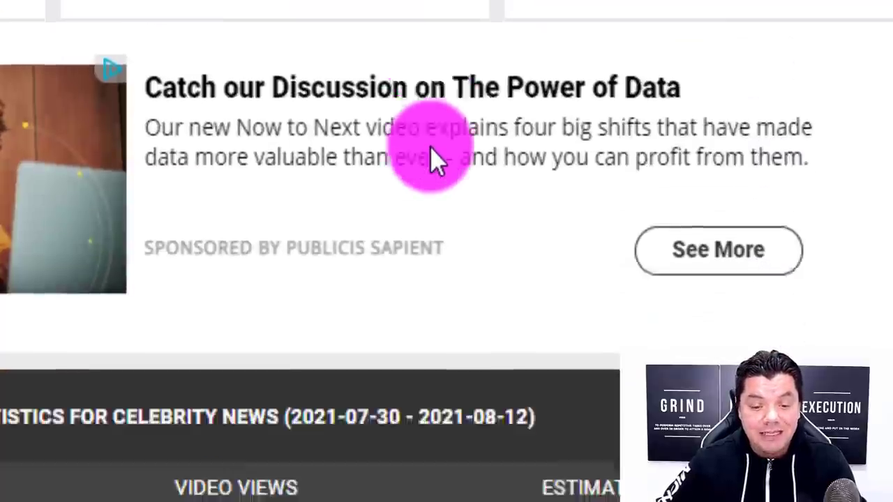
scroll(433, 155, "down", 10)
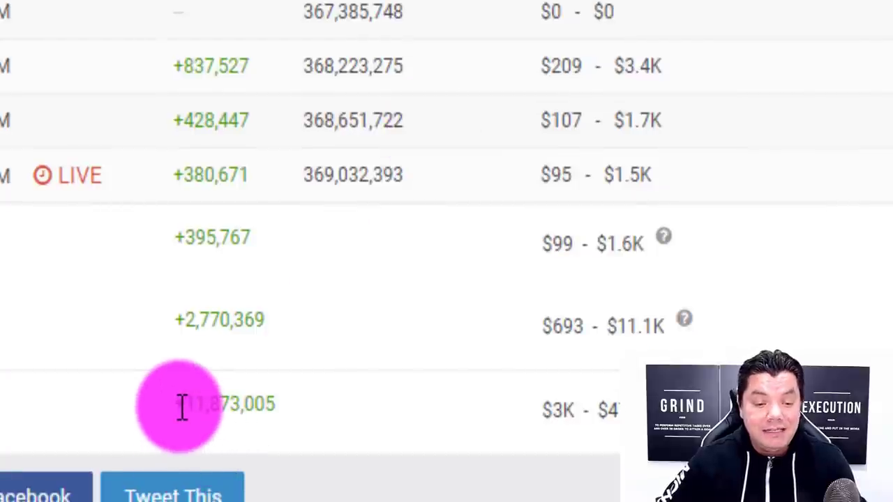
left_click_drag(182, 408, 309, 419)
left_click(272, 300)
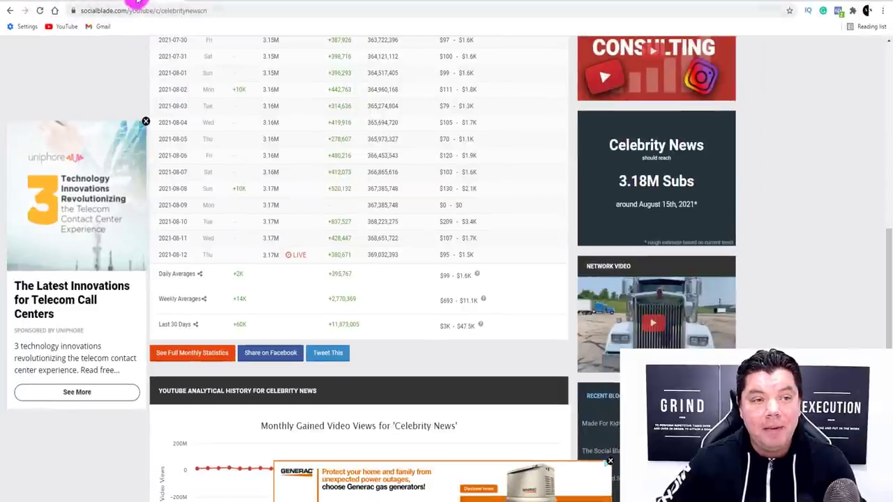
Return to the Celebrity News channel on YouTube and examine the list-style and lifestyle topics of its uploads.
left_click(137, 3)
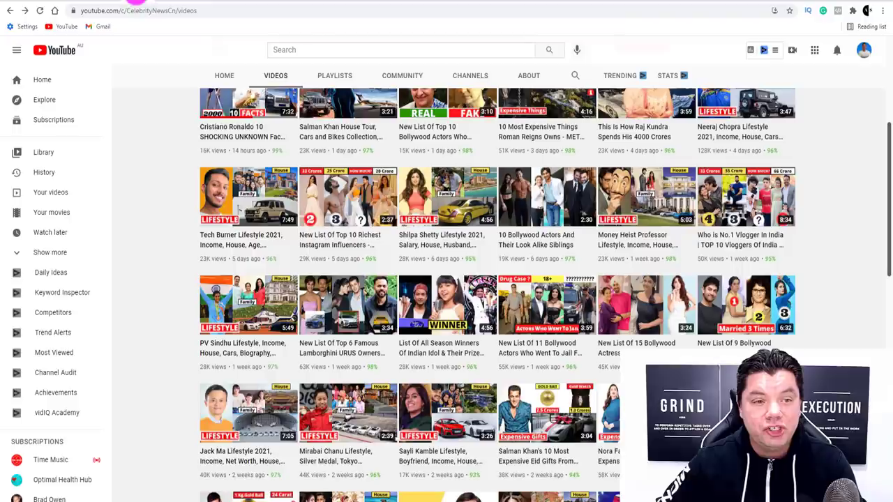
scroll(293, 260, "up", 3)
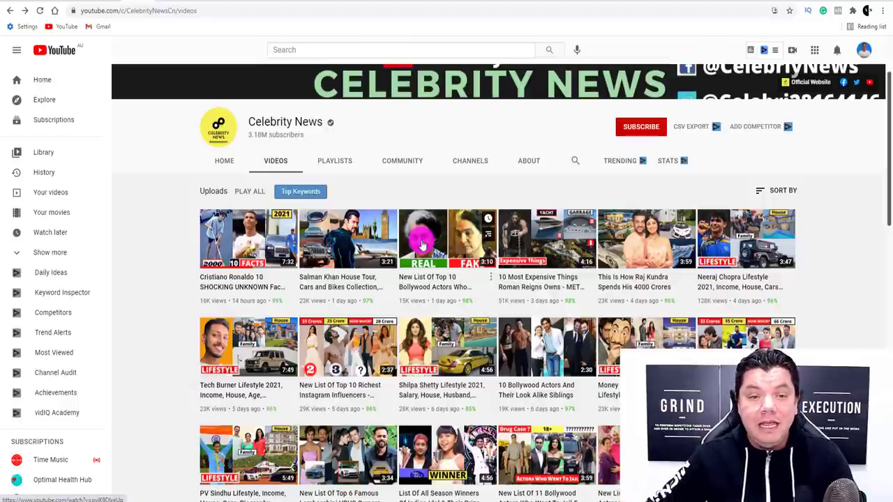
scroll(532, 264, "down", 2)
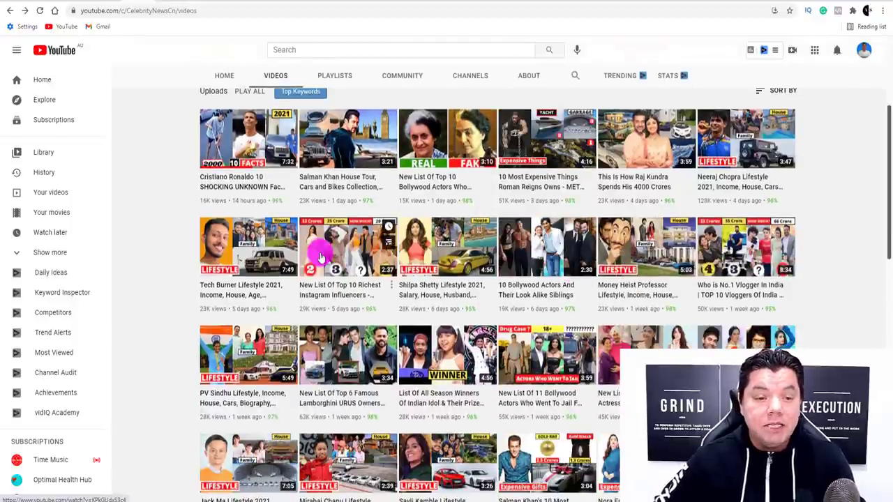
scroll(321, 256, "down", 1)
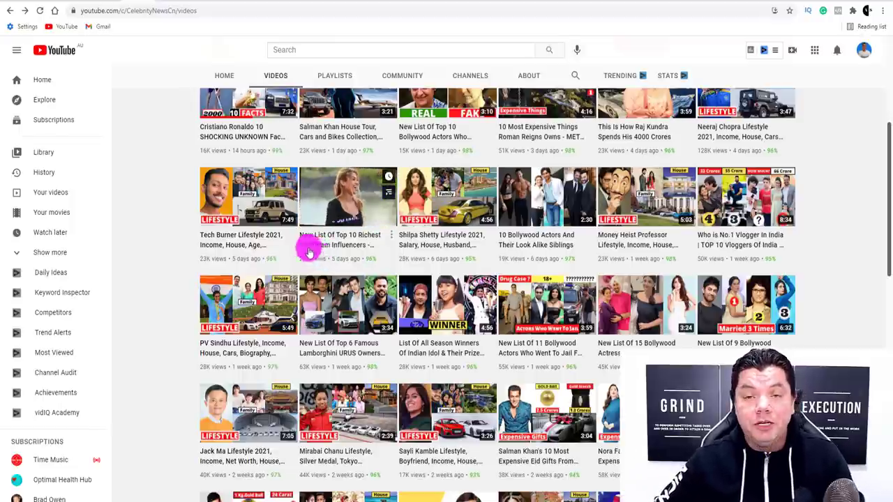
scroll(346, 260, "down", 2)
scroll(346, 260, "down", 2)
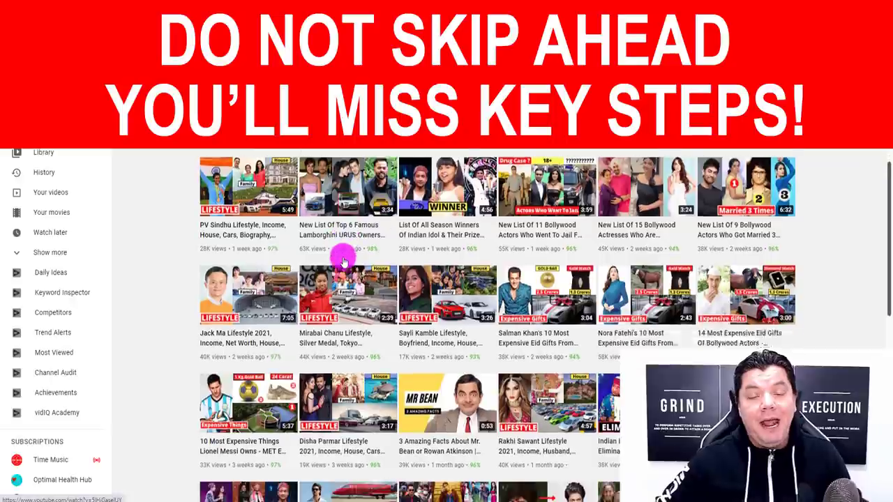
scroll(430, 269, "up", 3)
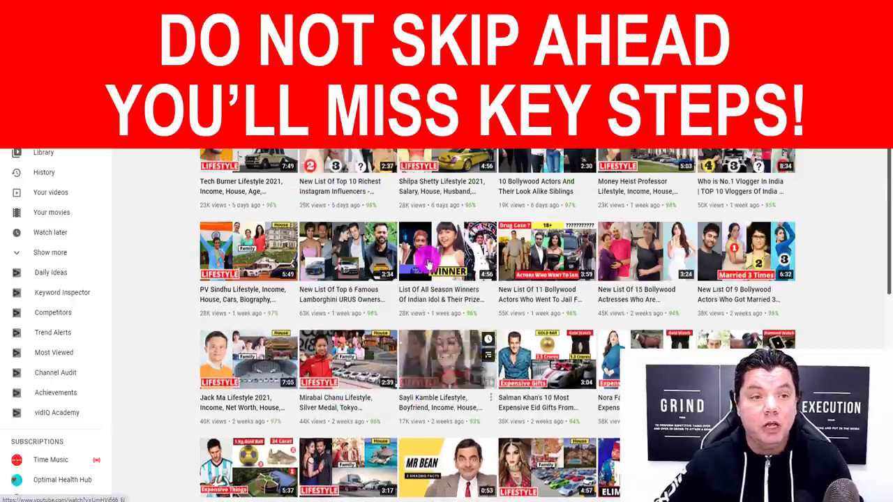
Switch to the Kpop Now channel and review the titles, thumbnails and view counts of its most popular uploads.
left_click(188, 2)
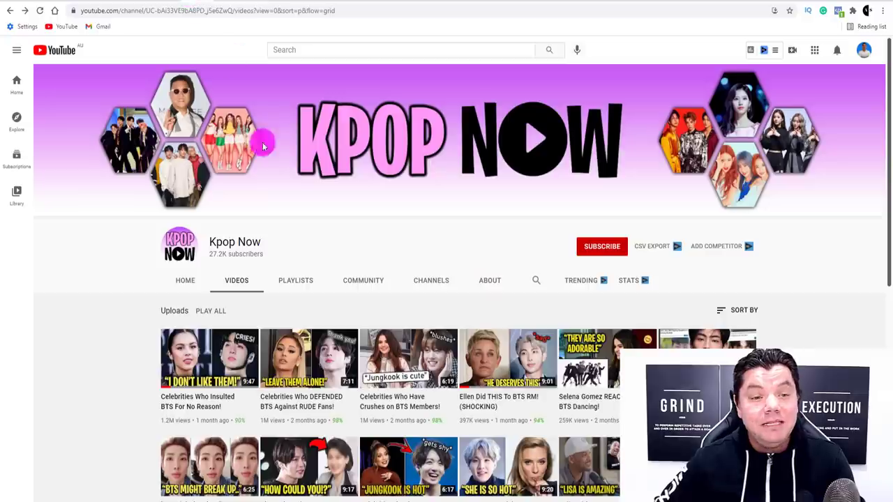
scroll(281, 220, "down", 2)
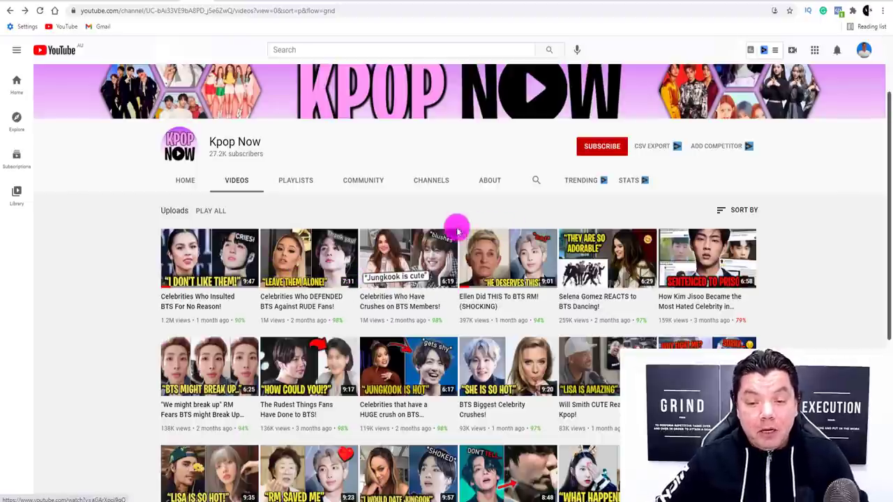
scroll(541, 276, "down", 3)
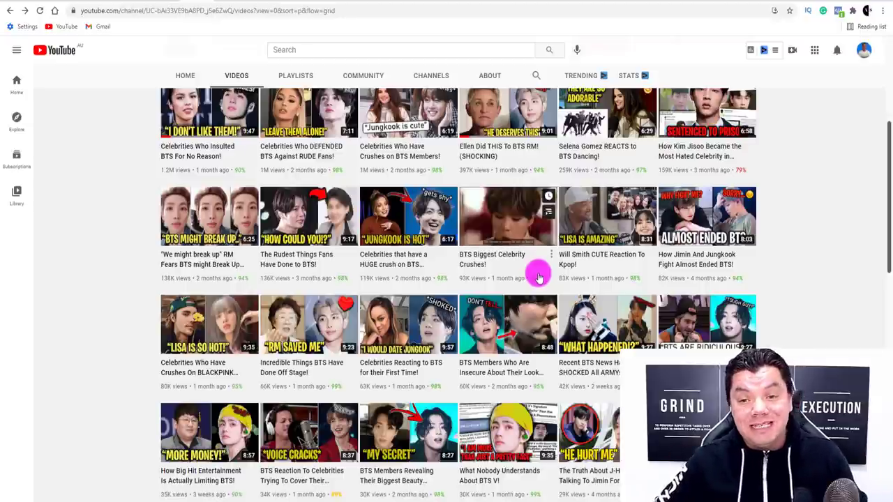
scroll(523, 283, "up", 2)
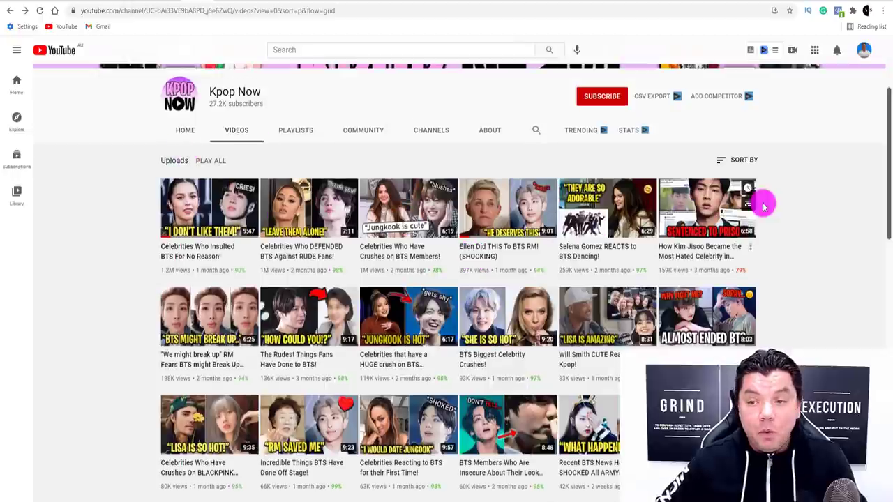
Sort Kpop Now's uploads by date added (oldest) and check the age of its first video and its subscriber count.
left_click(741, 162)
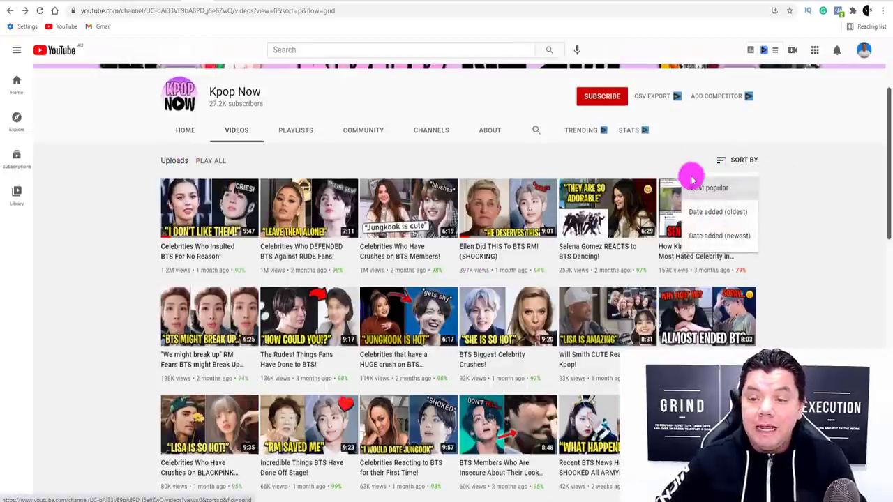
left_click(718, 214)
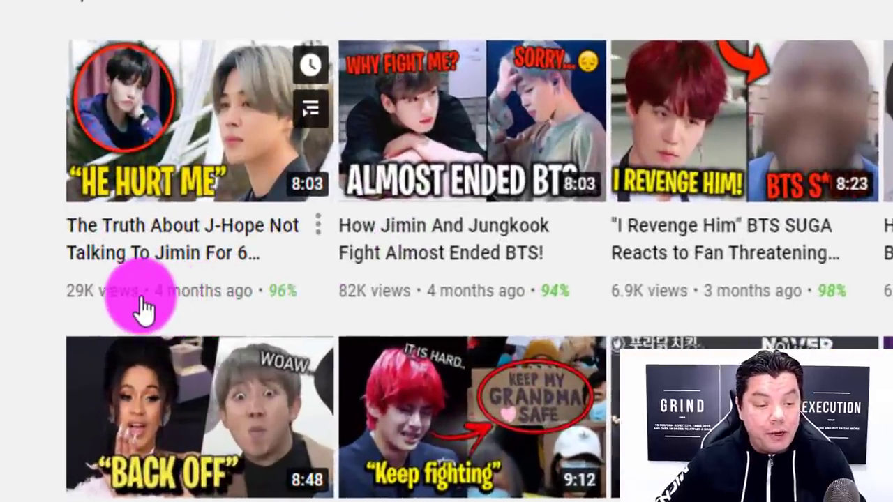
scroll(393, 36, "up", 5)
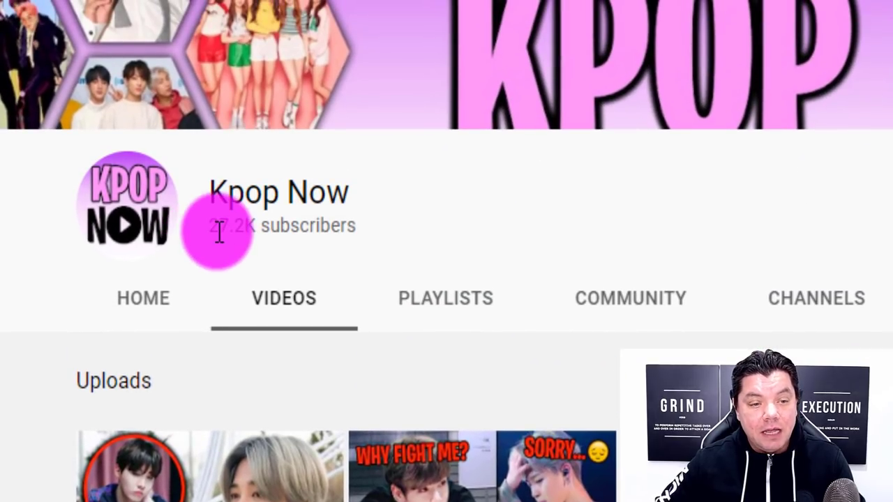
left_click_drag(213, 228, 245, 239)
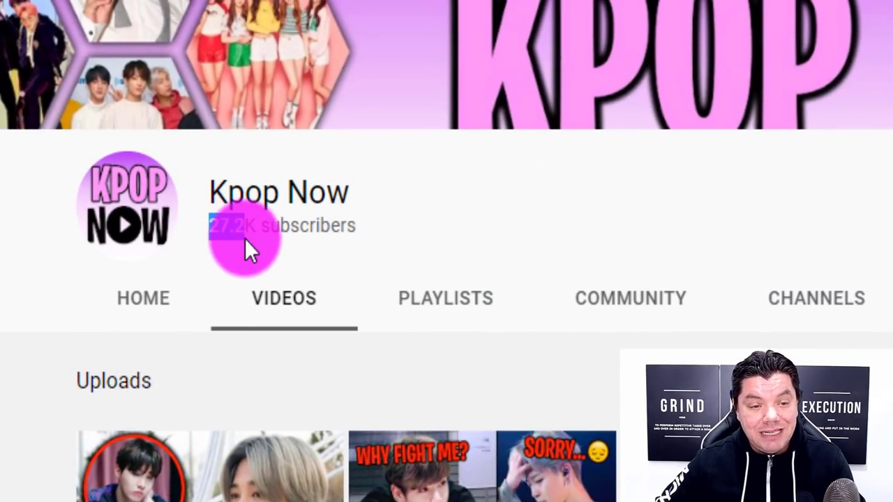
left_click(591, 244)
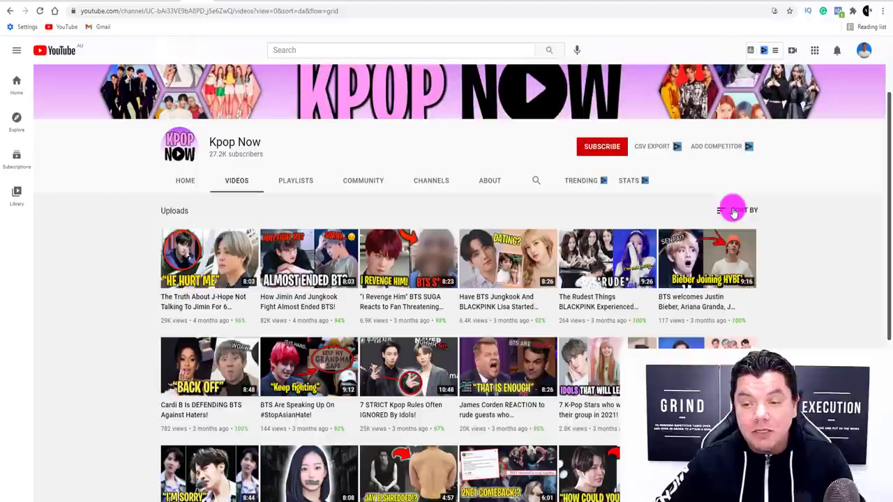
Sort Kpop Now's uploads by most popular.
left_click(733, 212)
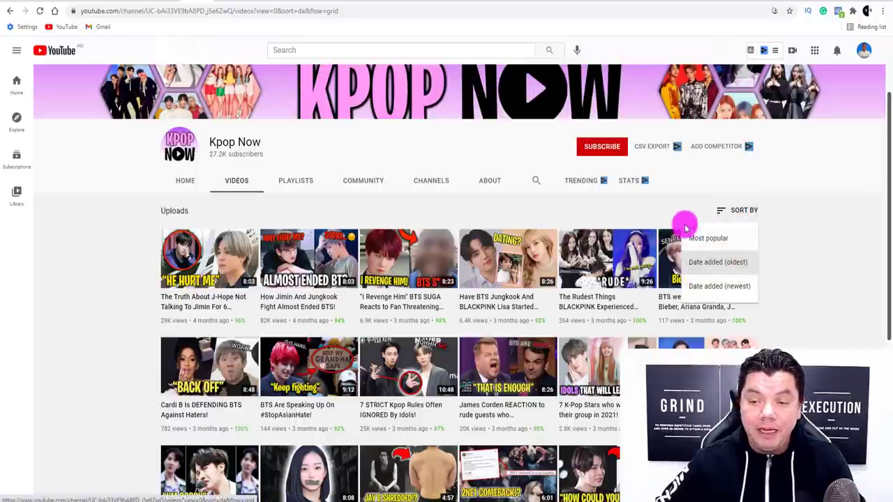
left_click(698, 242)
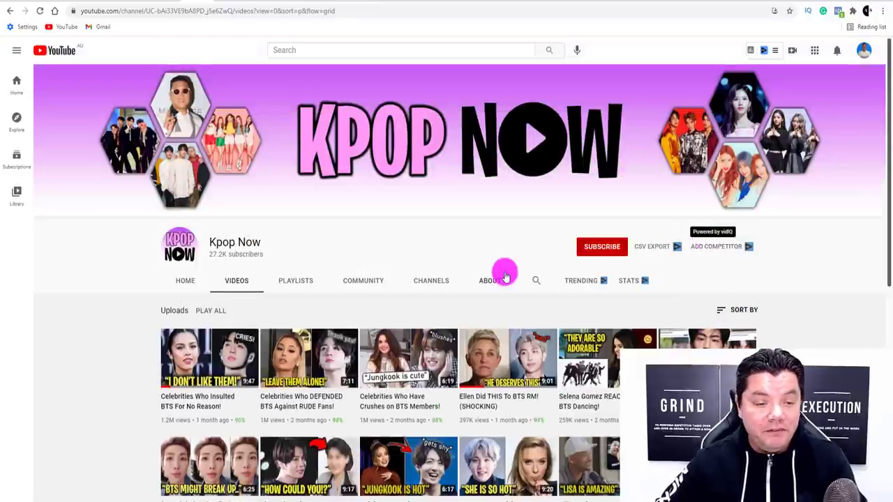
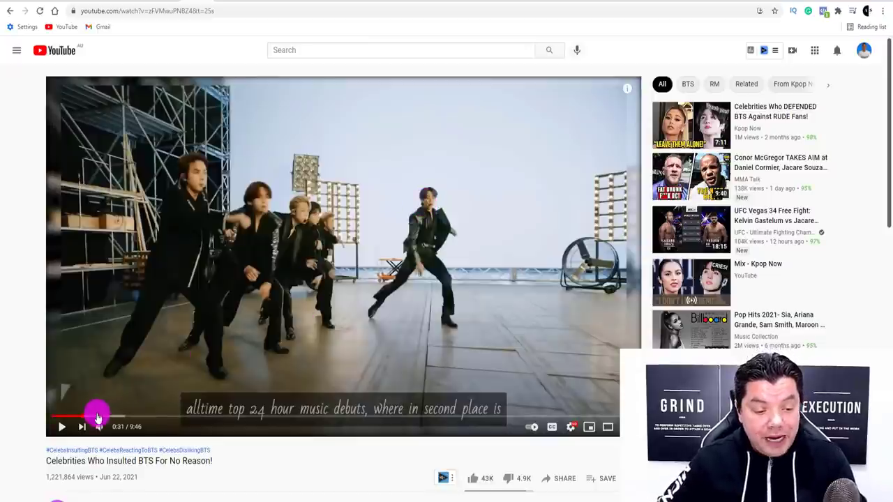
Sample several points of the "Celebrities Who Insulted BTS For No Reason!" video, play a short passage and pause it.
left_click(117, 419)
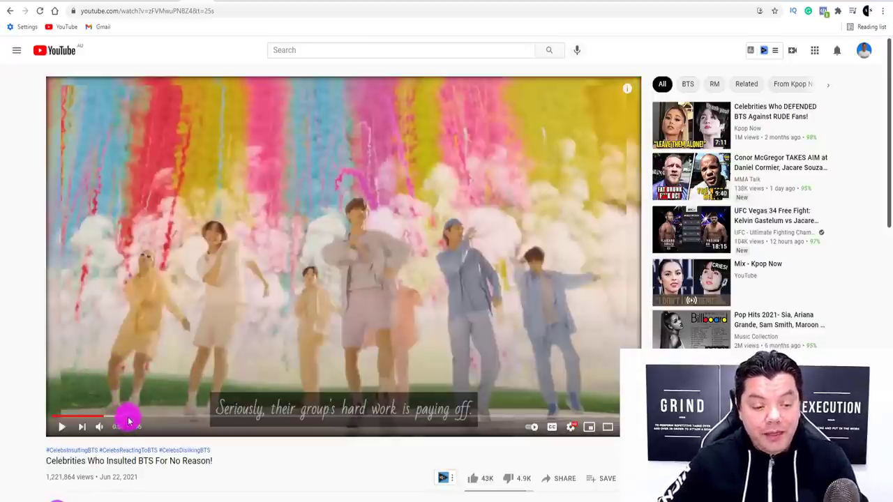
left_click(159, 419)
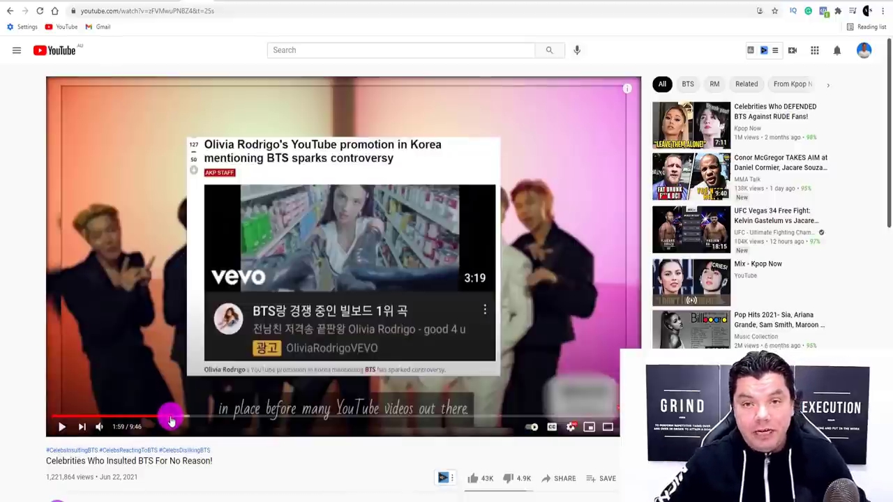
left_click(203, 419)
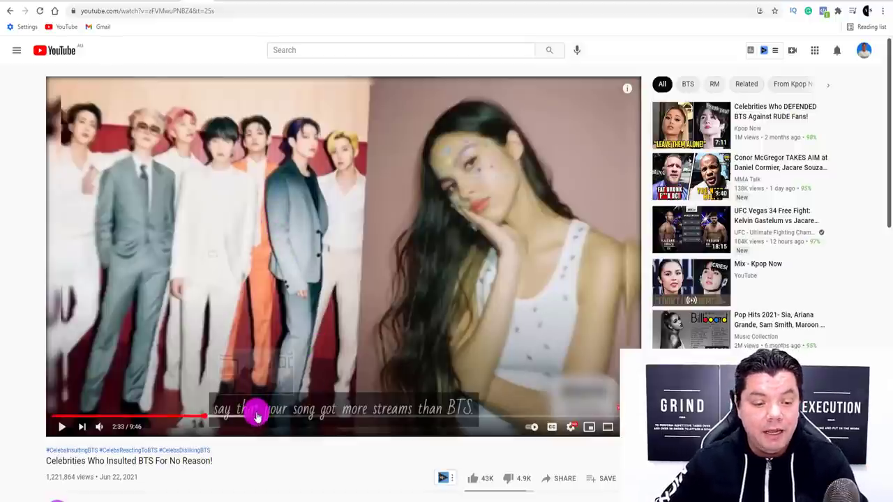
left_click(61, 429)
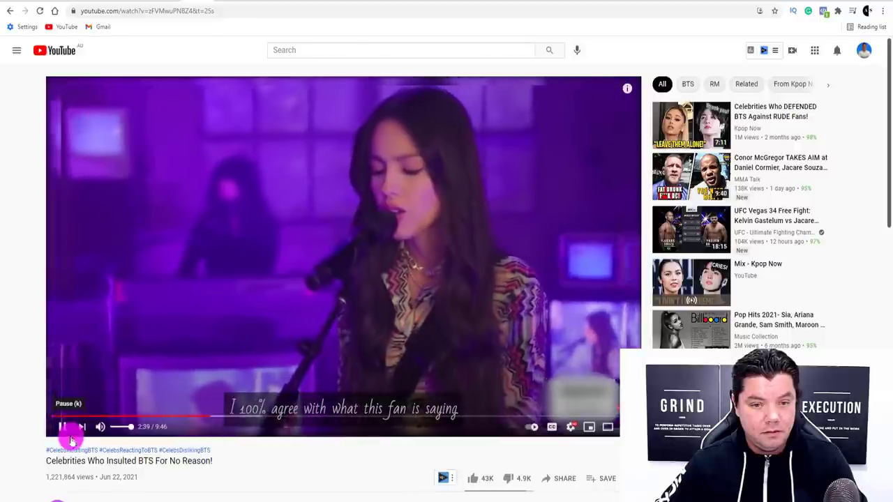
left_click(63, 427)
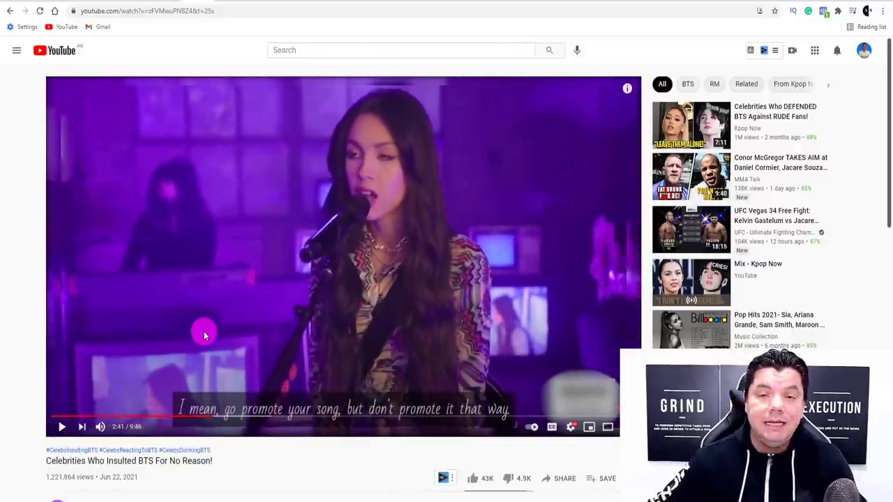
Go from the video to the Kpop Now channel, look over its popular and recent uploads, and open its full video list.
scroll(204, 331, "down", 3)
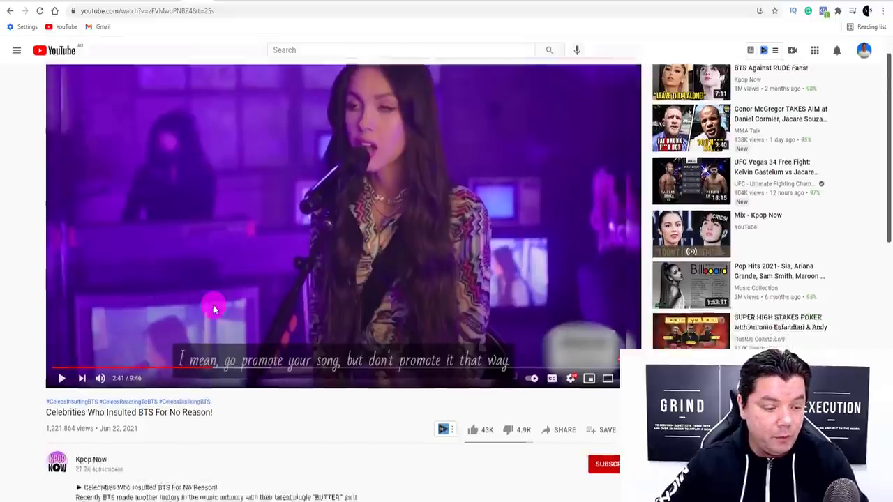
left_click(91, 407)
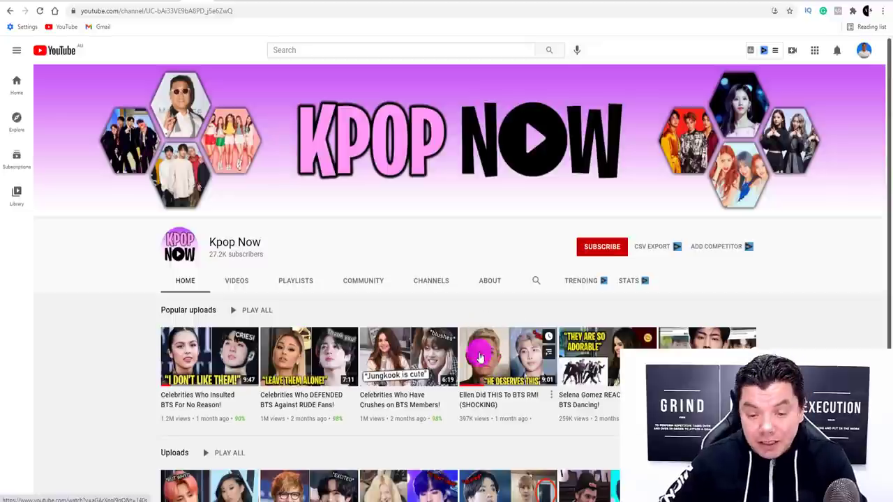
scroll(509, 363, "down", 2)
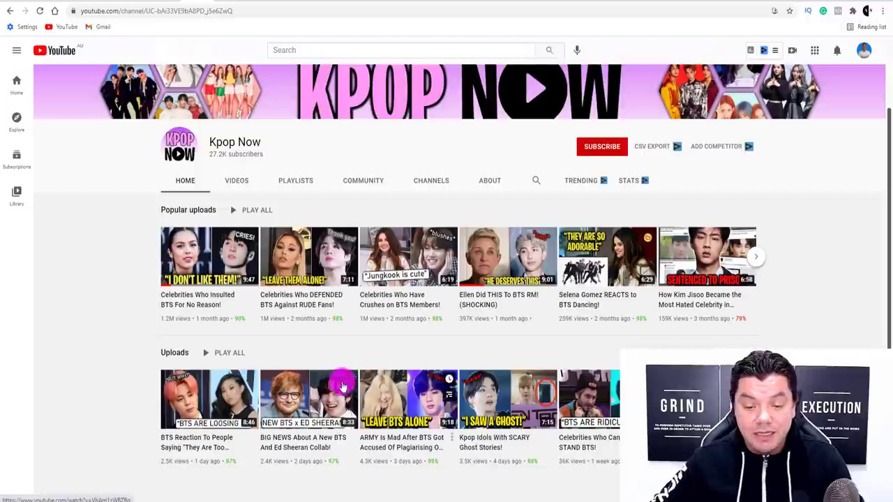
left_click(237, 178)
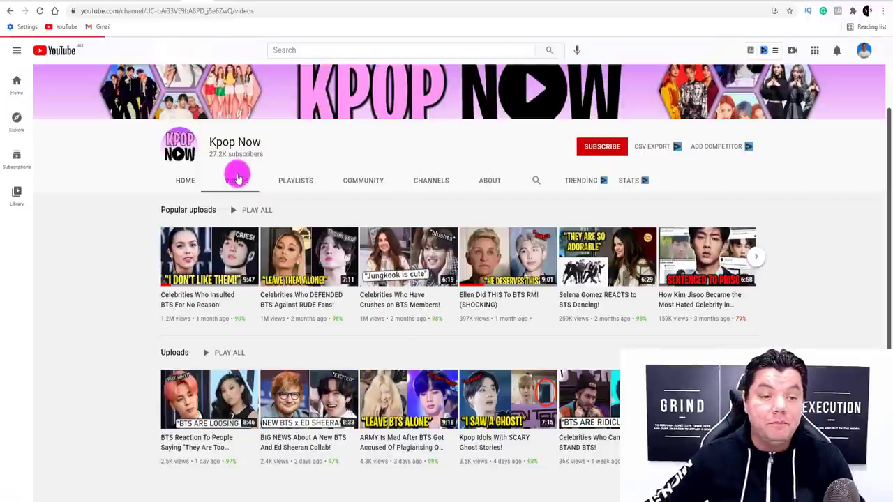
Look through Kpop Now's full video list and the most popular uploads of the OSSA channel.
scroll(424, 316, "down", 3)
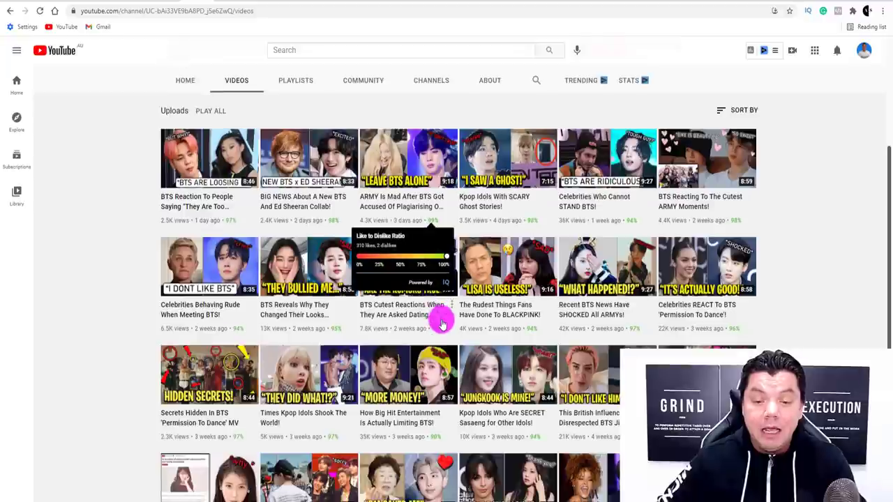
scroll(443, 319, "down", 1)
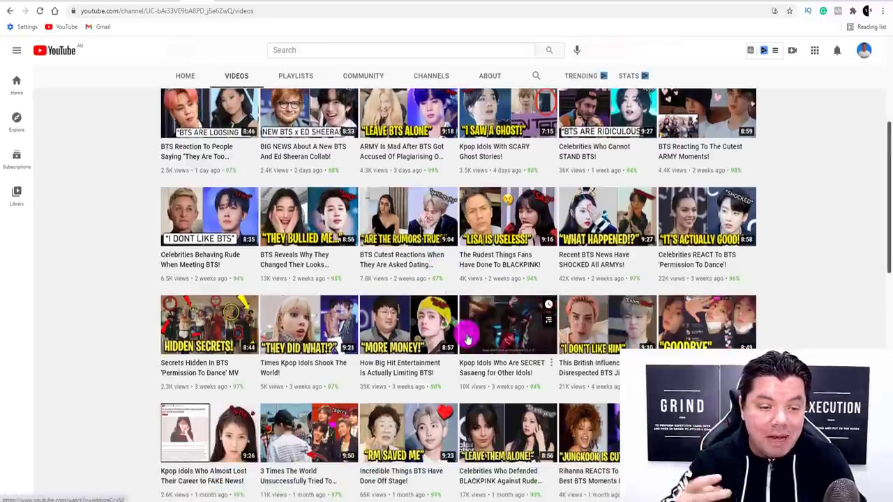
scroll(396, 320, "up", 3)
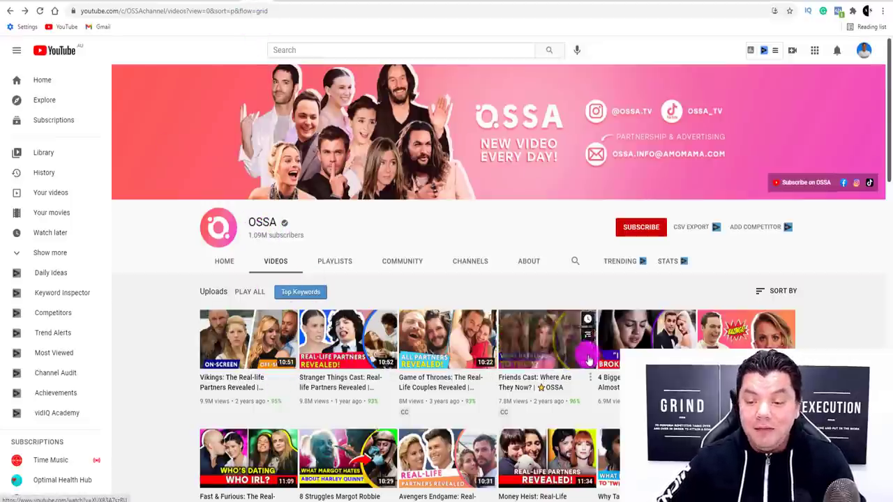
scroll(749, 302, "down", 1)
scroll(367, 307, "down", 1)
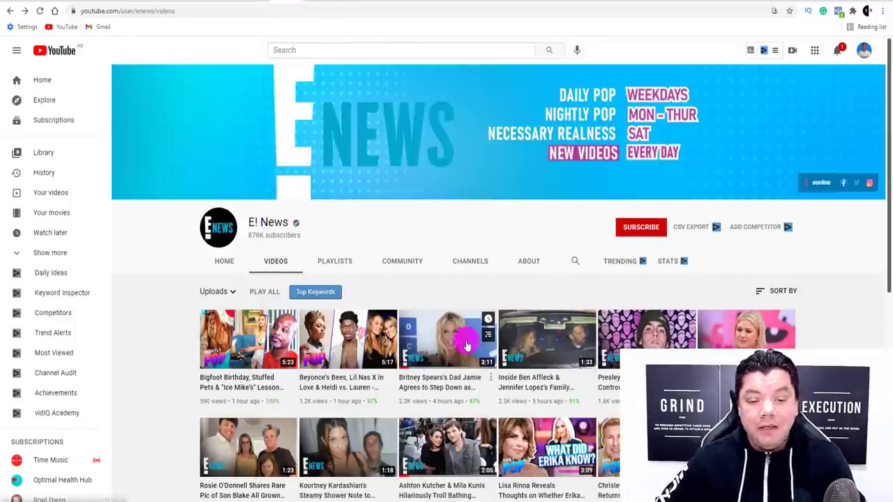
Browse the recent uploads on the E! News channel for celebrity story topics and thumbnail style.
scroll(454, 293, "down", 1)
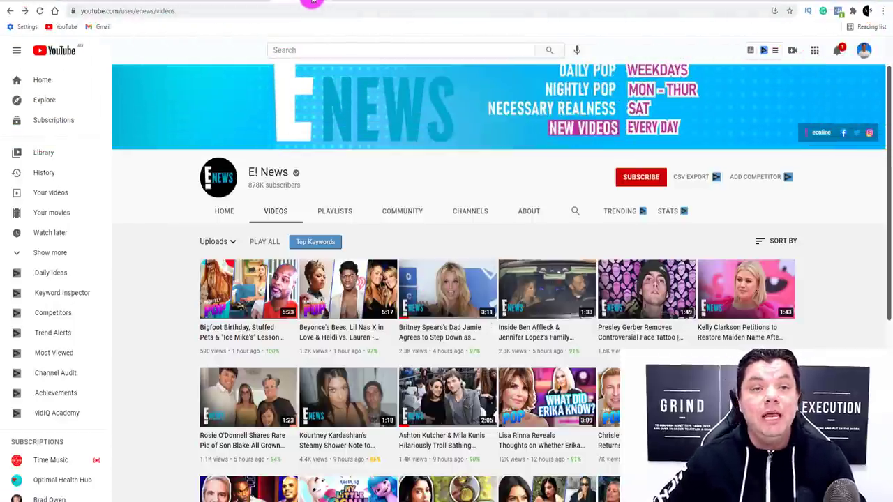
left_click(307, 3)
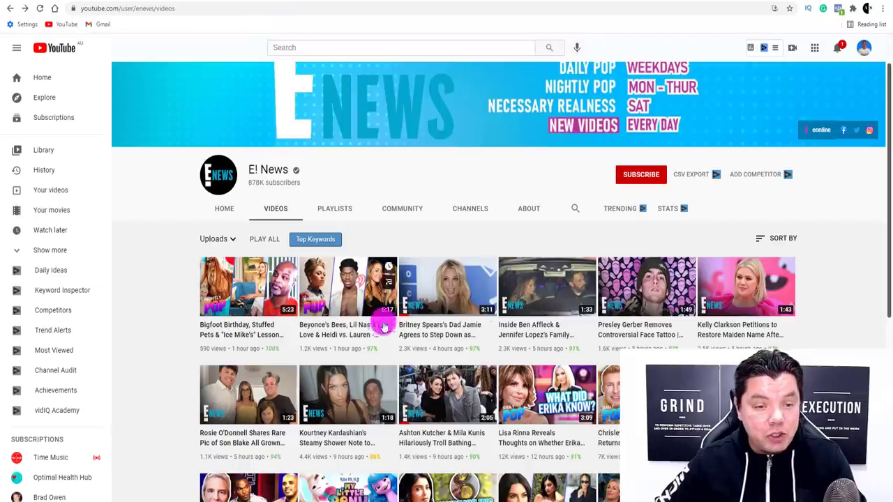
scroll(429, 292, "down", 4)
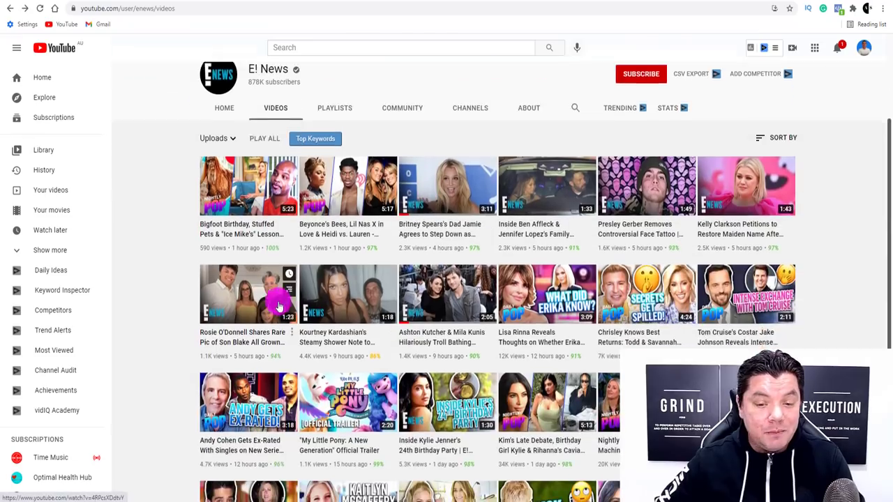
scroll(364, 222, "down", 4)
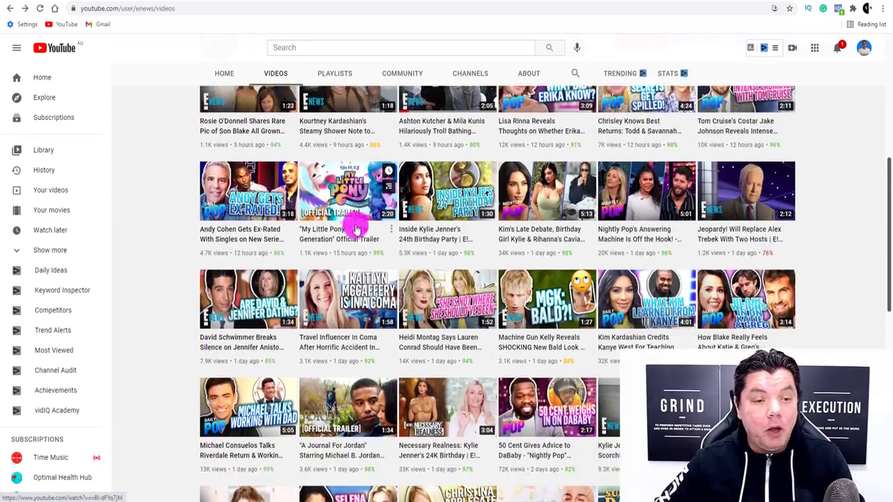
scroll(423, 260, "up", 10)
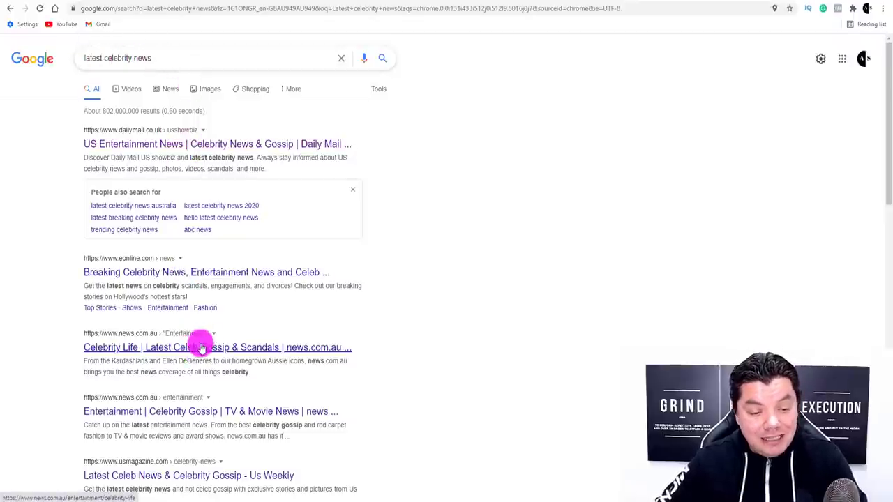
Open the Daily Mail US showbiz page from the "latest celebrity news" results and skim its headline columns.
left_click(342, 144)
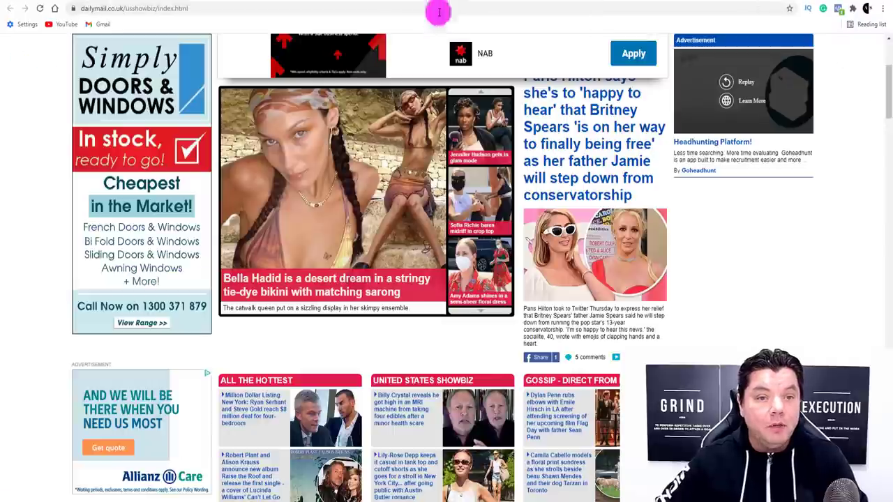
scroll(352, 160, "down", 2)
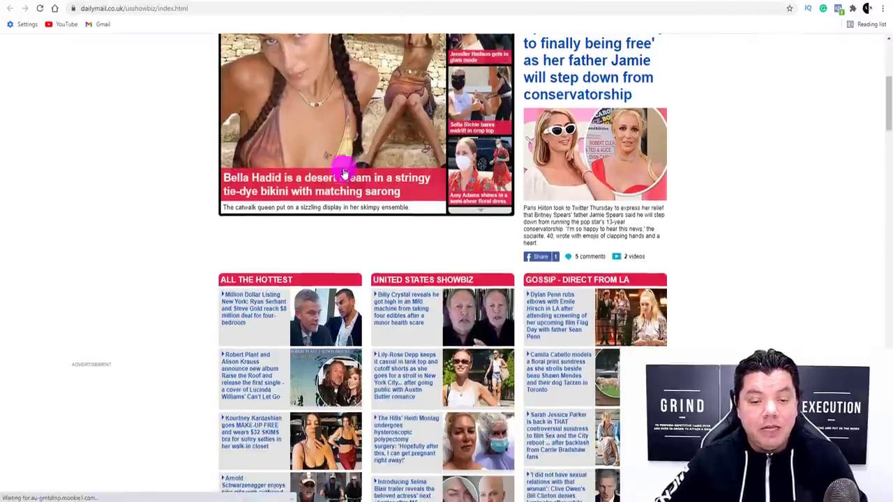
scroll(344, 171, "down", 6)
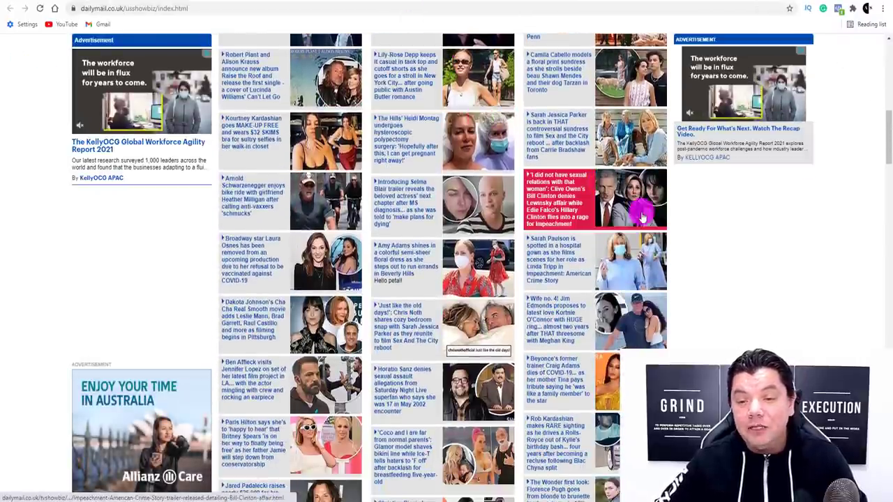
scroll(491, 224, "up", 2)
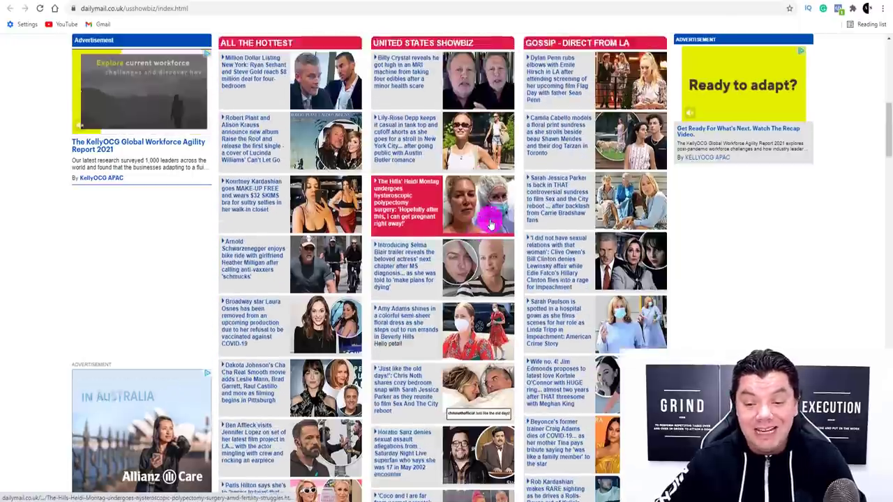
scroll(495, 223, "up", 8)
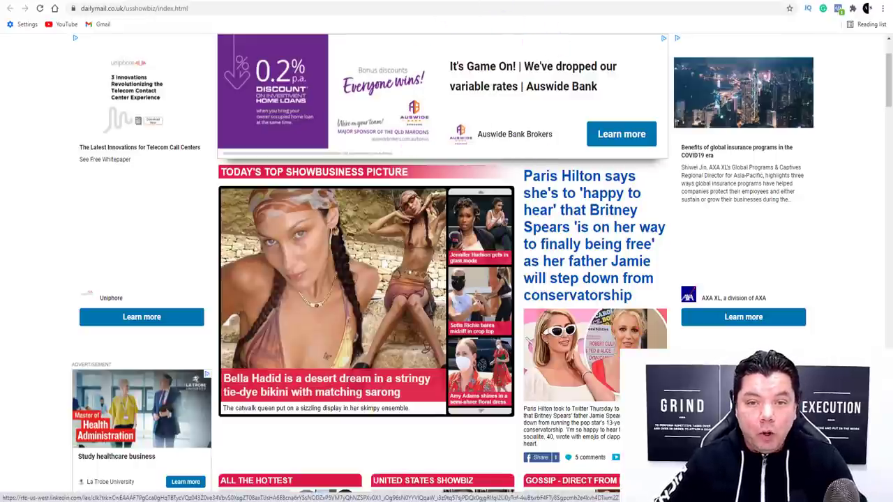
Switch to the "latest on britney spears" search results and look through the top stories, videos and articles.
left_click(492, 3)
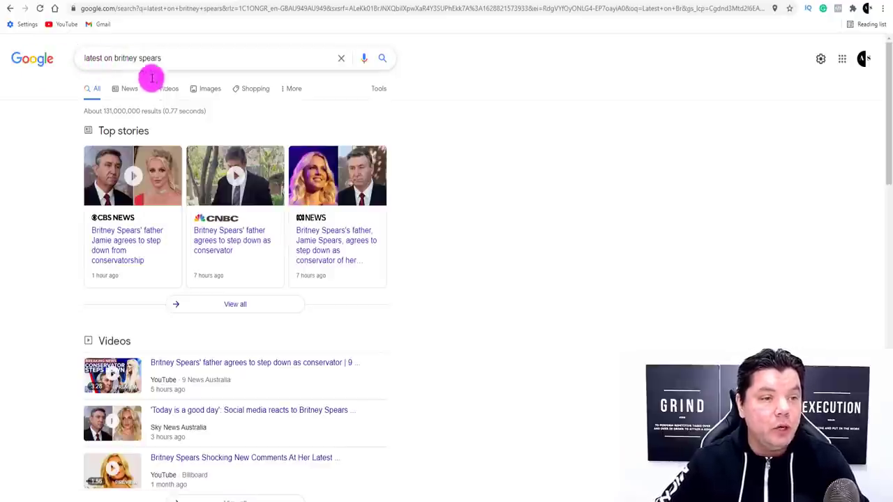
scroll(272, 200, "down", 4)
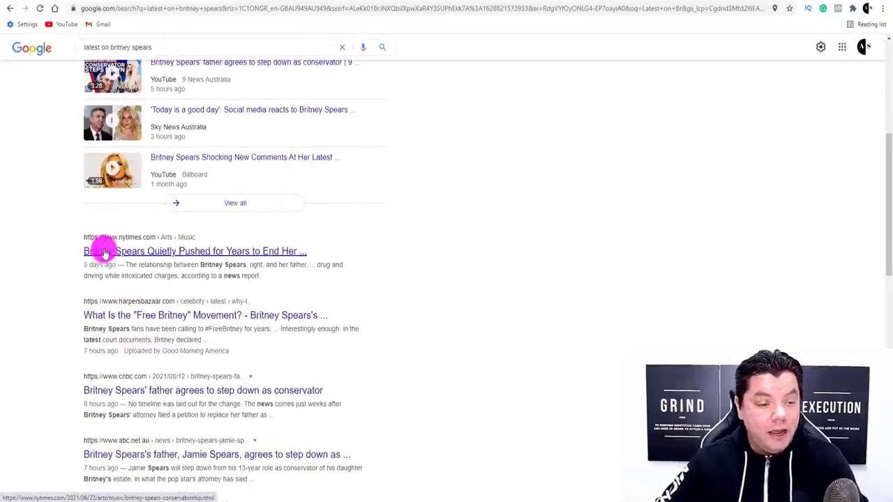
scroll(102, 249, "down", 4)
scroll(116, 213, "down", 1)
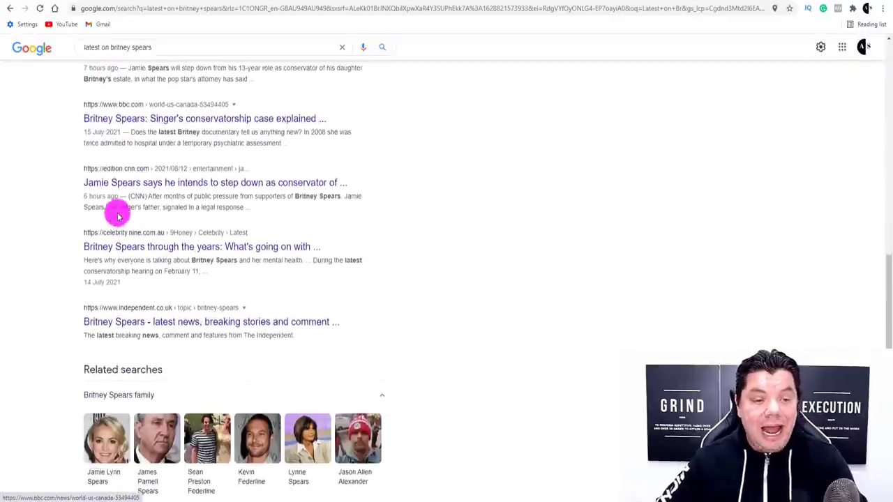
scroll(117, 215, "up", 6)
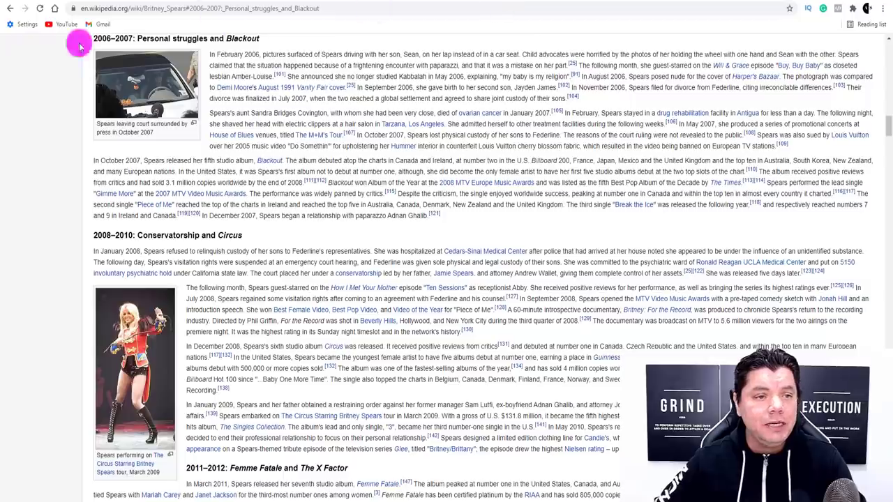
Go back to the introduction of the Britney Spears Wikipedia article and examine its table of contents.
scroll(79, 47, "up", 20)
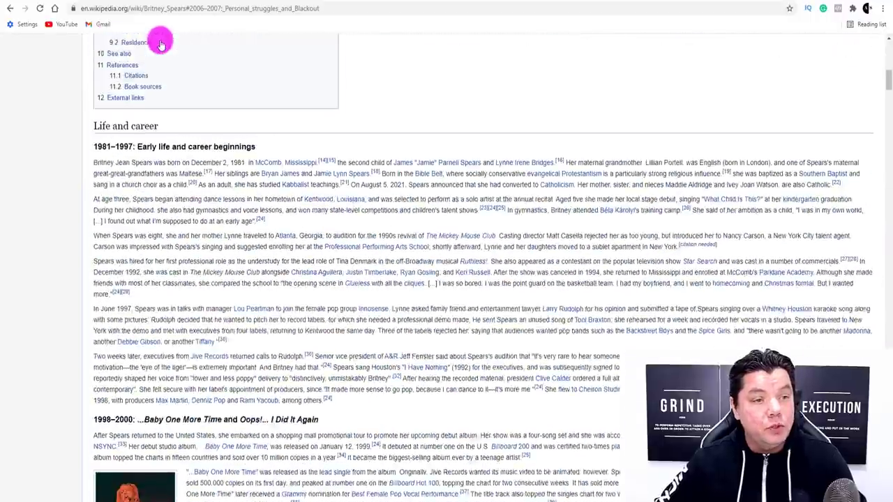
scroll(161, 43, "up", 4)
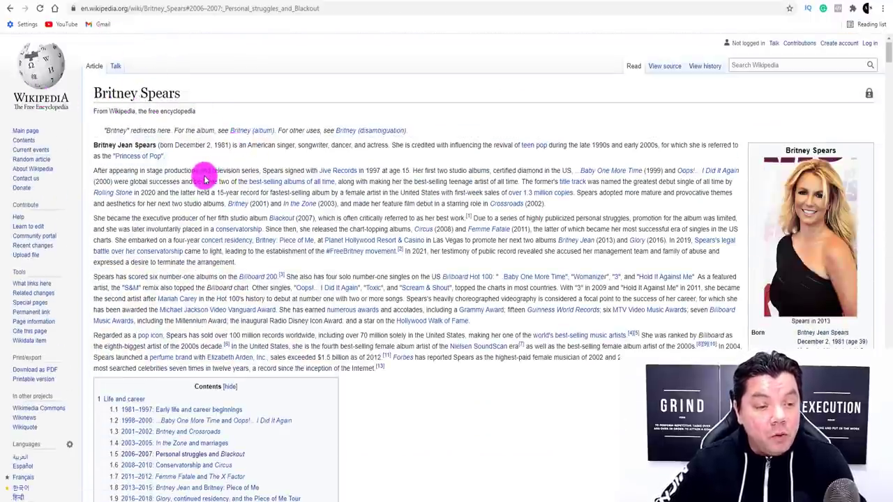
scroll(272, 163, "down", 2)
scroll(242, 143, "up", 2)
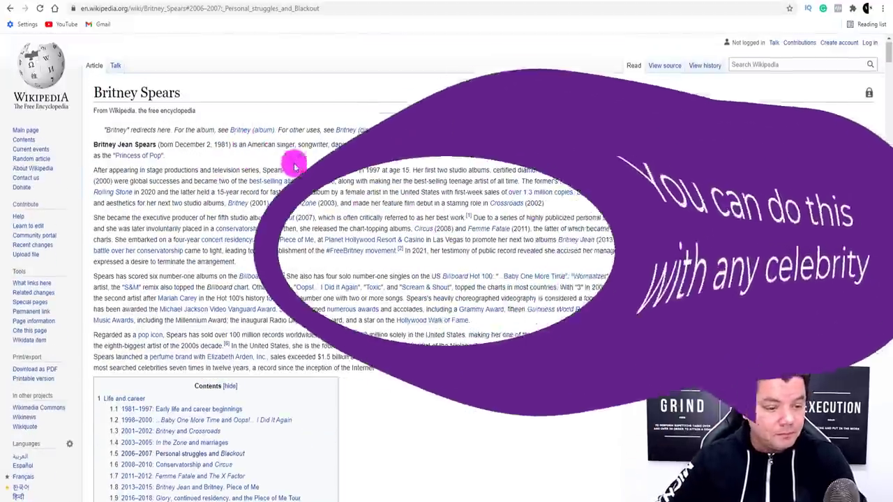
scroll(289, 159, "down", 4)
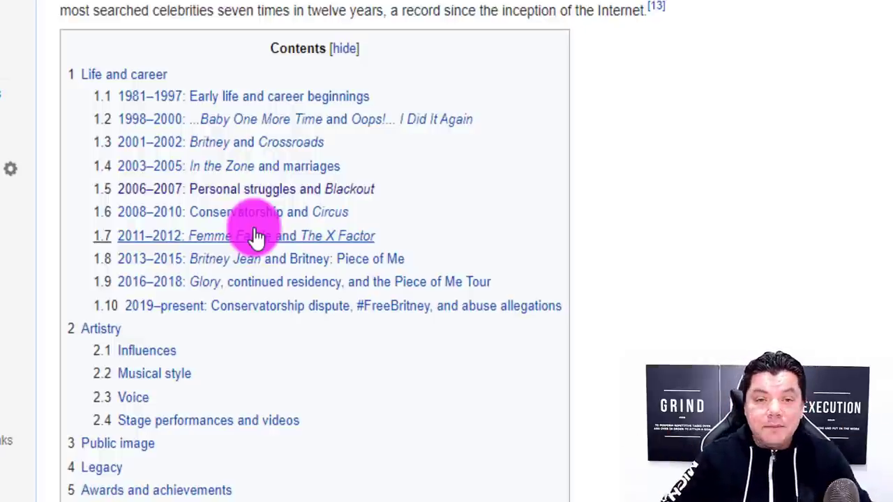
Skim the Life and career sections of the Britney Spears article from 1981–1997 through 2006–2007.
scroll(513, 264, "down", 8)
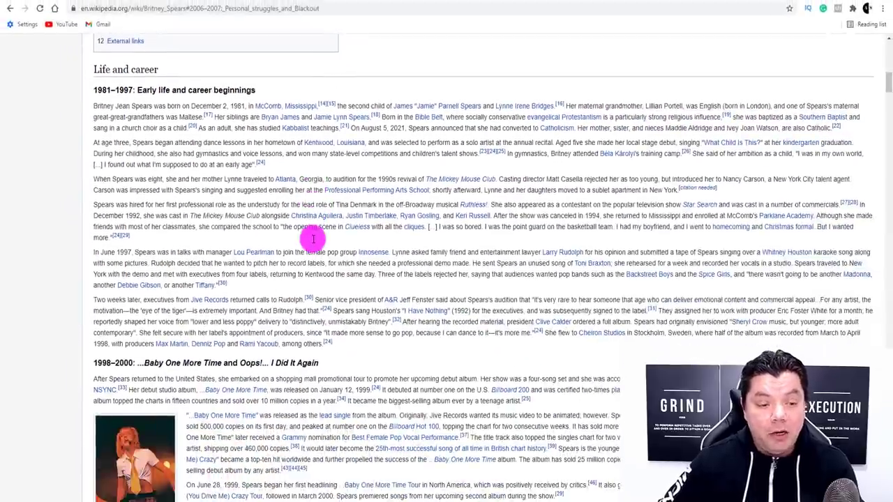
scroll(509, 260, "down", 4)
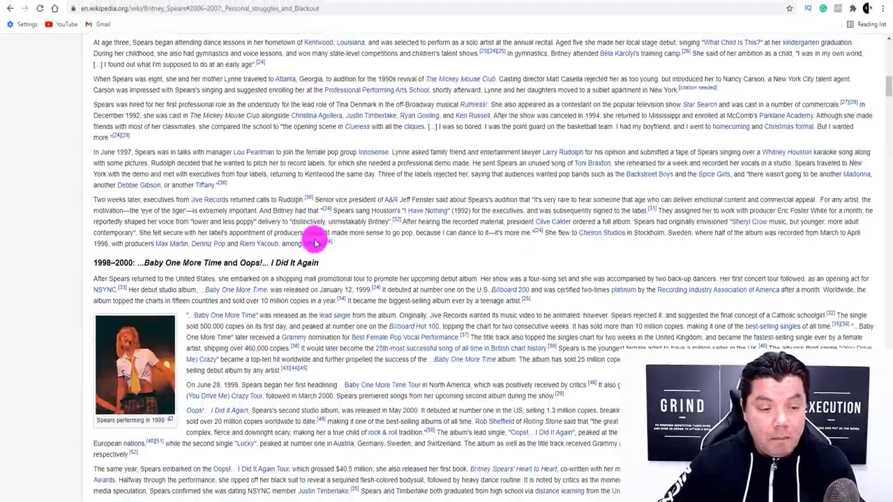
scroll(130, 162, "down", 5)
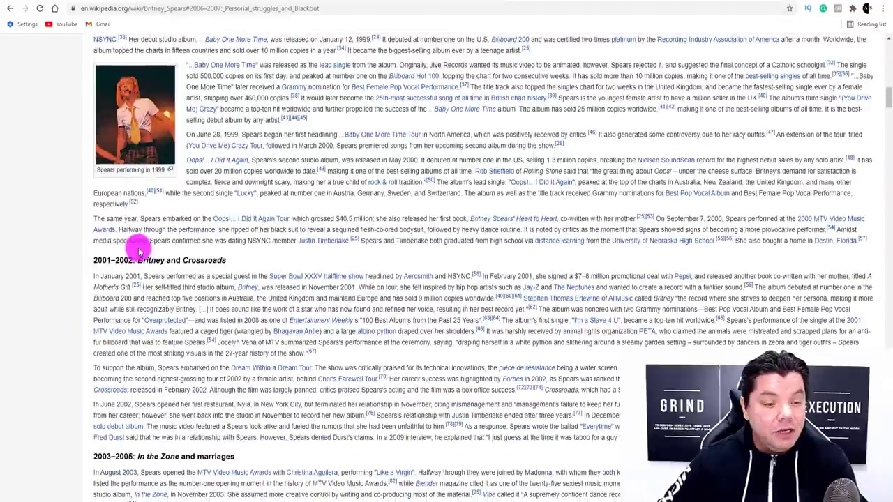
scroll(199, 190, "down", 3)
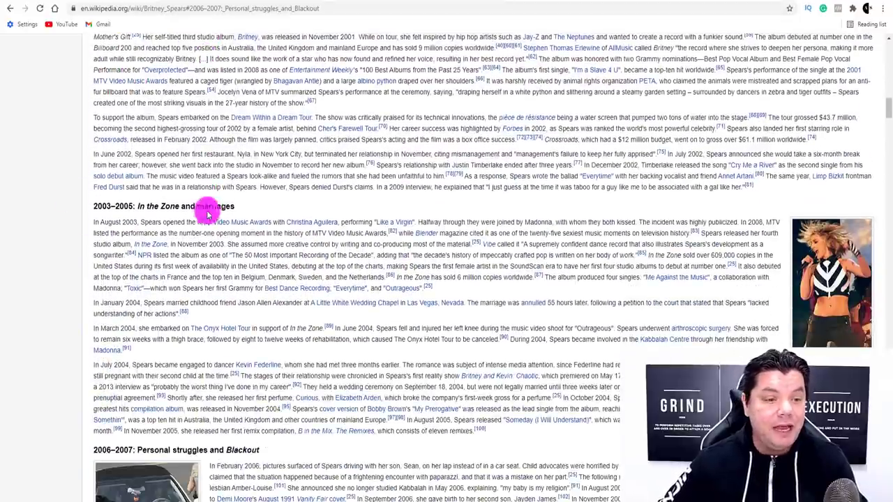
scroll(161, 244, "down", 3)
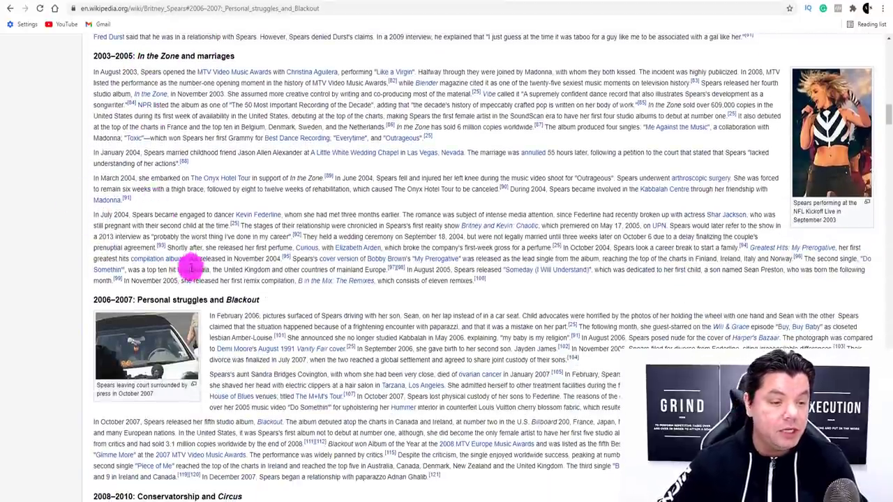
scroll(214, 285, "down", 4)
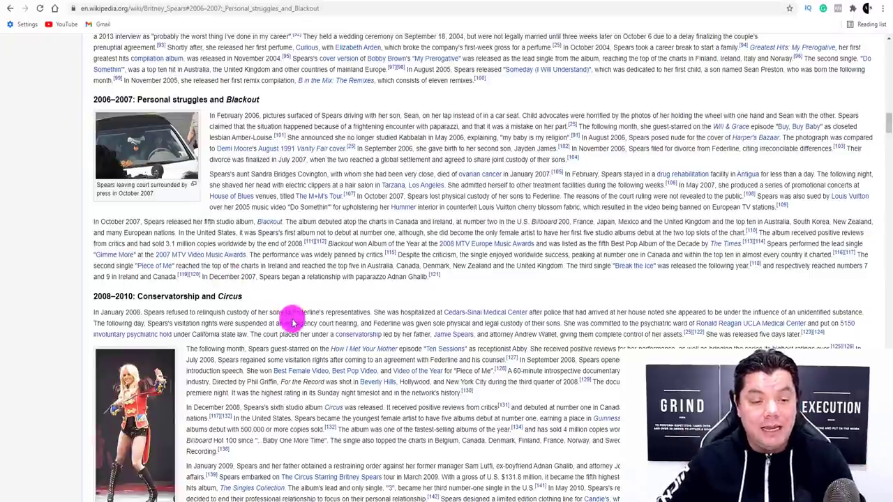
Skim the article's career sections from 2008–2010 through "2013–2015: Britney Jean and Britney: Piece of Me".
scroll(291, 319, "down", 8)
scroll(233, 295, "down", 3)
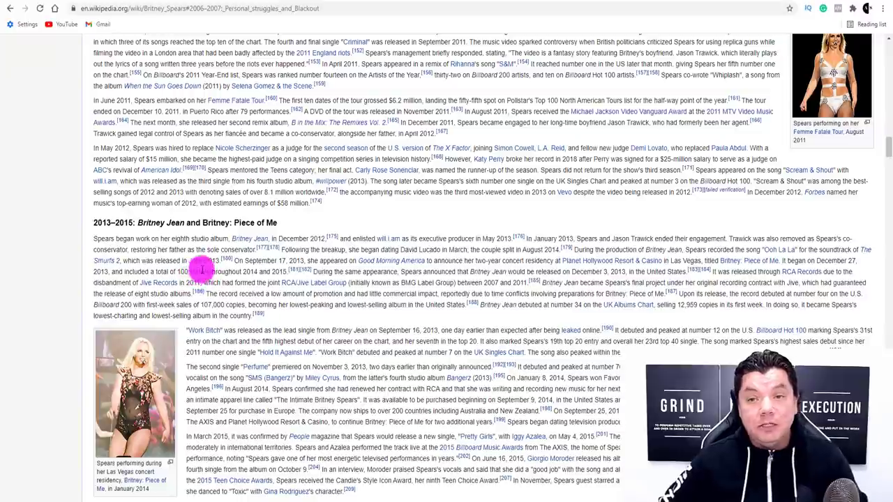
scroll(201, 253, "down", 2)
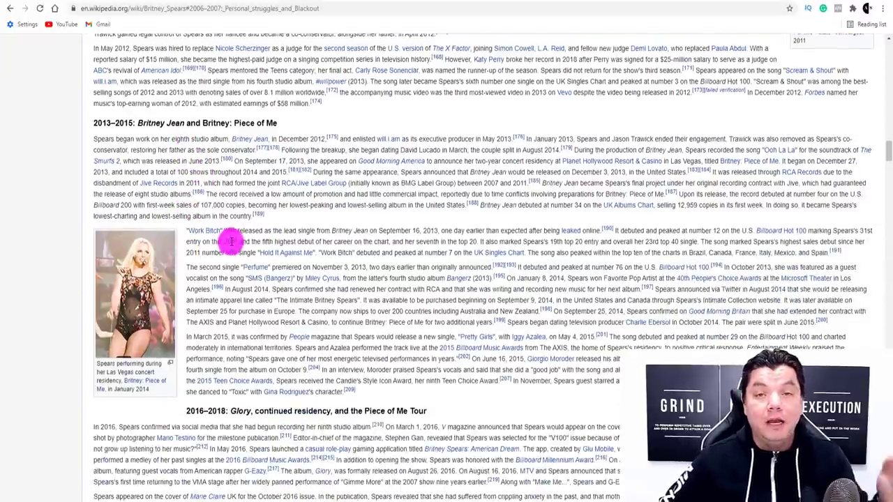
scroll(231, 241, "up", 3)
scroll(228, 241, "down", 1)
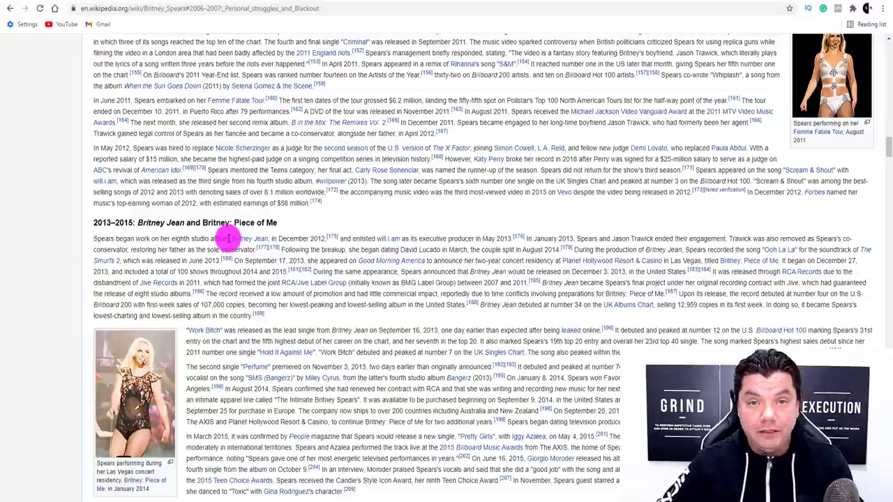
Highlight the text under "2008–2010: Conservatorship and Circus", and switch to the blank Google Docs document with the cursor on its first line.
scroll(228, 238, "up", 8)
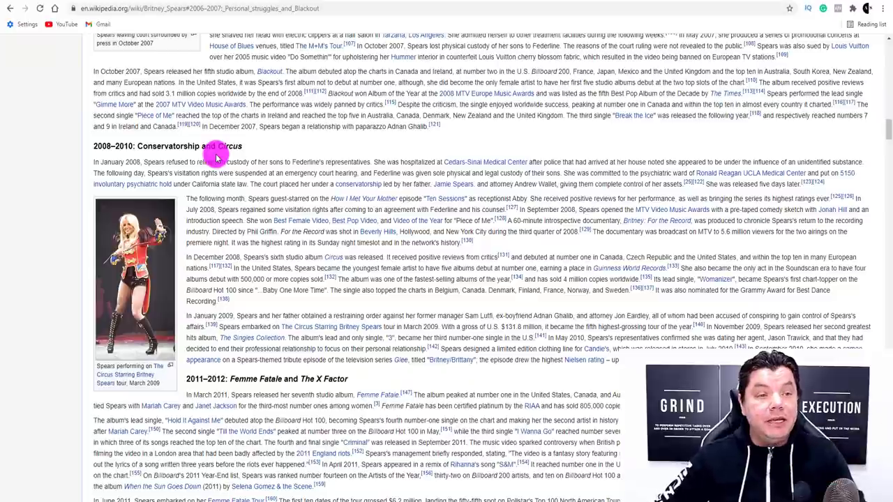
left_click_drag(94, 161, 621, 361)
left_click(503, 281)
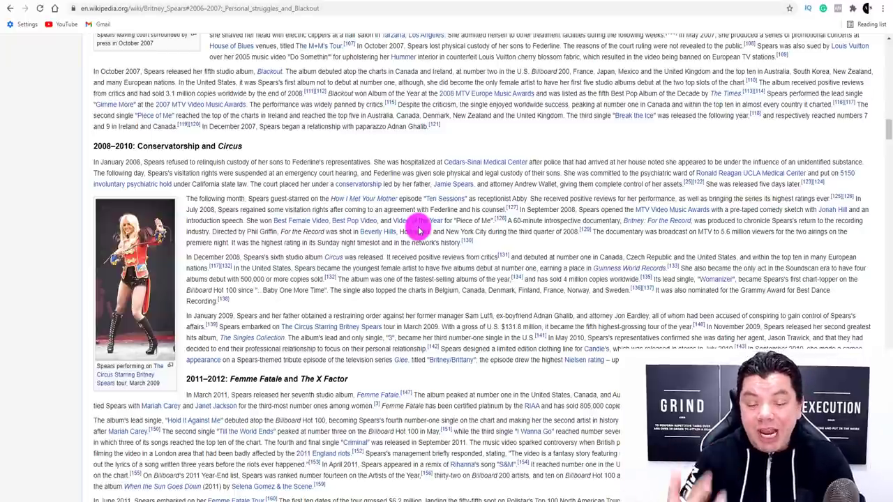
left_click(549, 1)
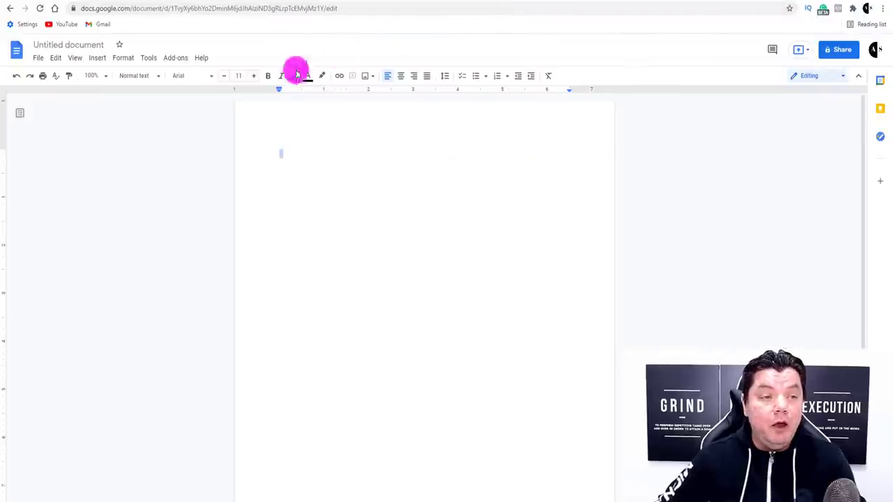
left_click(282, 151)
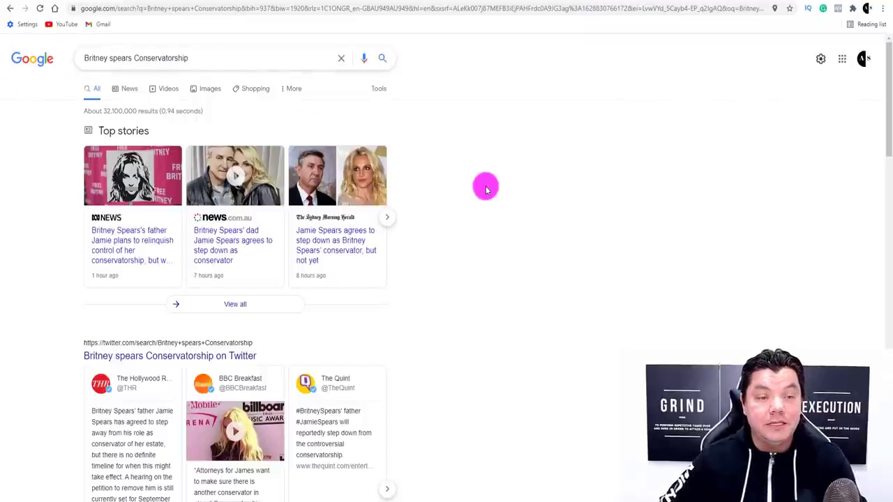
Scan the Google results for "Britney spears Conservatorship" for usable news articles, and switch to the blank Google Docs document.
scroll(487, 190, "down", 6)
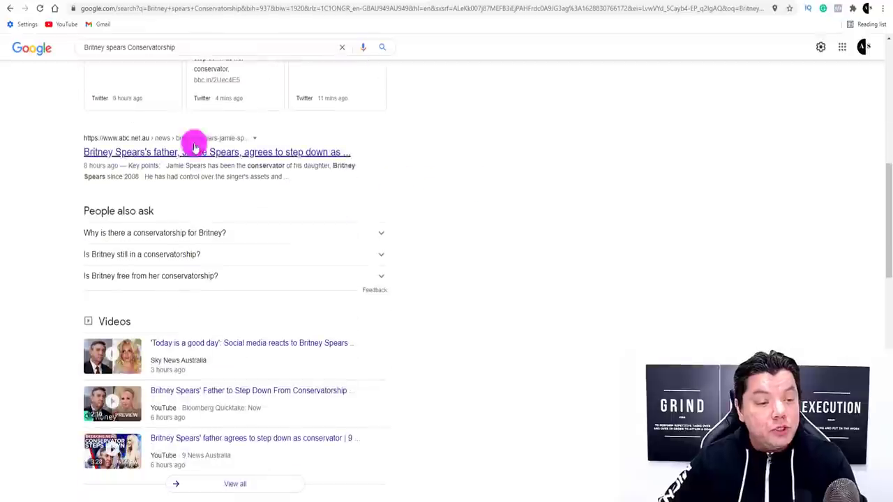
scroll(139, 175, "down", 5)
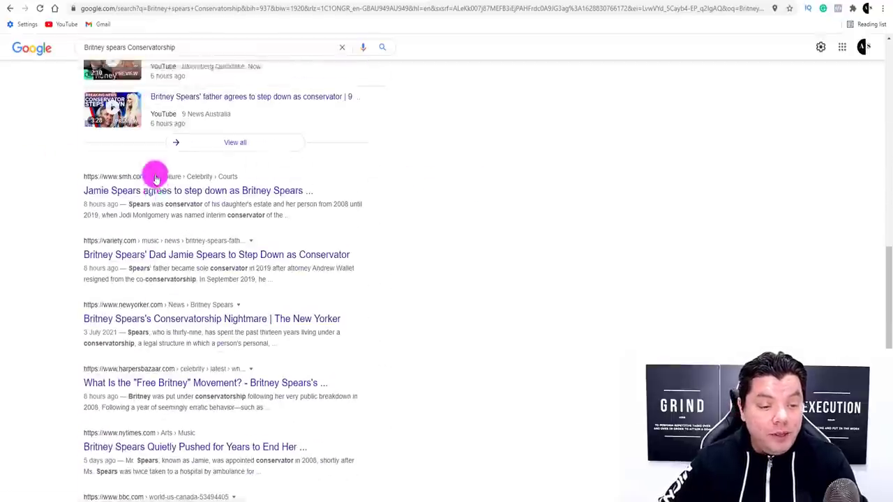
scroll(212, 217, "down", 2)
scroll(210, 219, "up", 2)
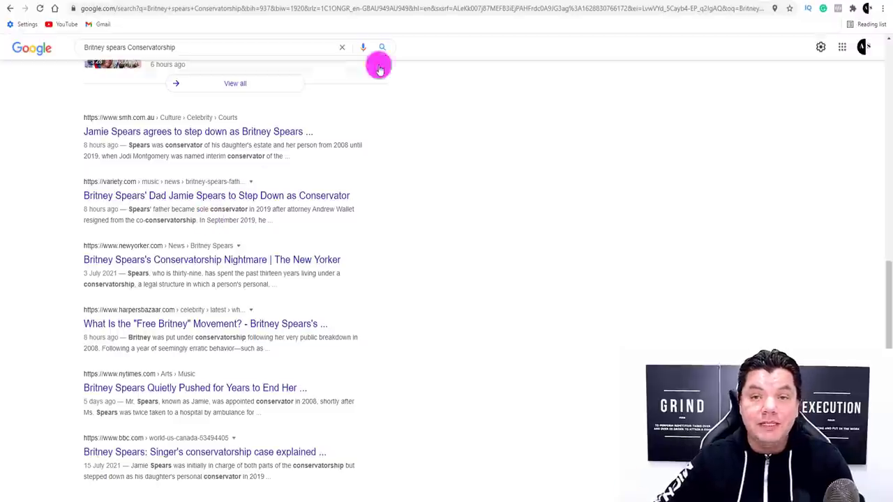
left_click(548, 4)
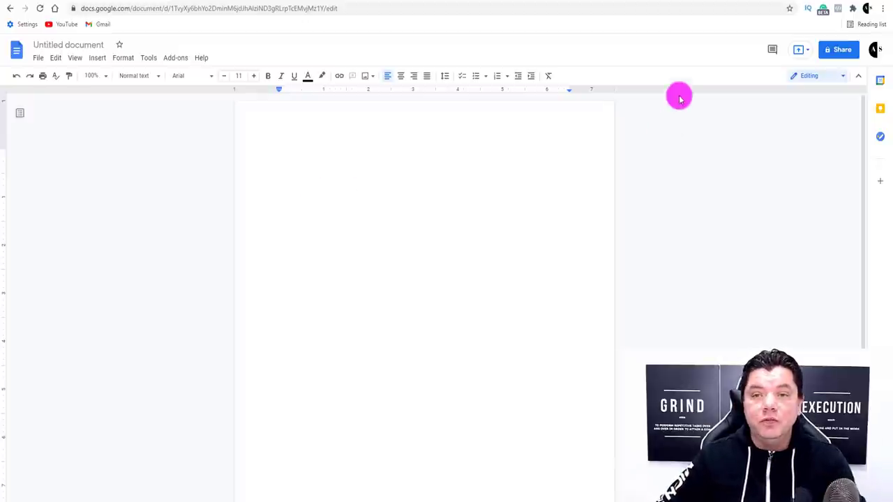
Switch to the YouTube results for "Britney Spears's Conservatorship Nightmare" and look through the listed videos.
left_click(604, 2)
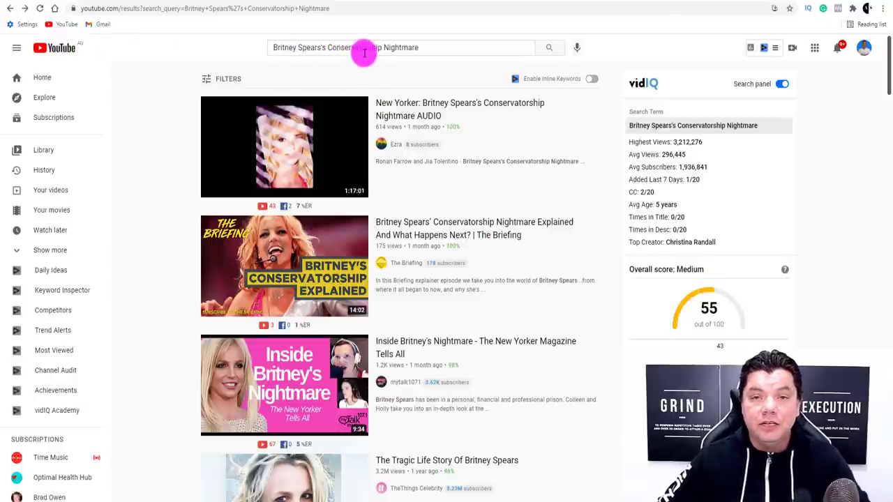
scroll(426, 178, "down", 6)
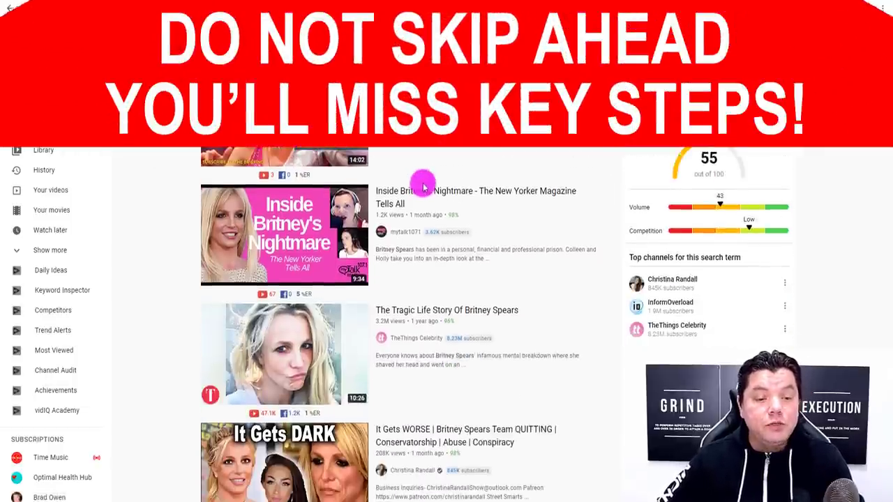
scroll(424, 190, "down", 9)
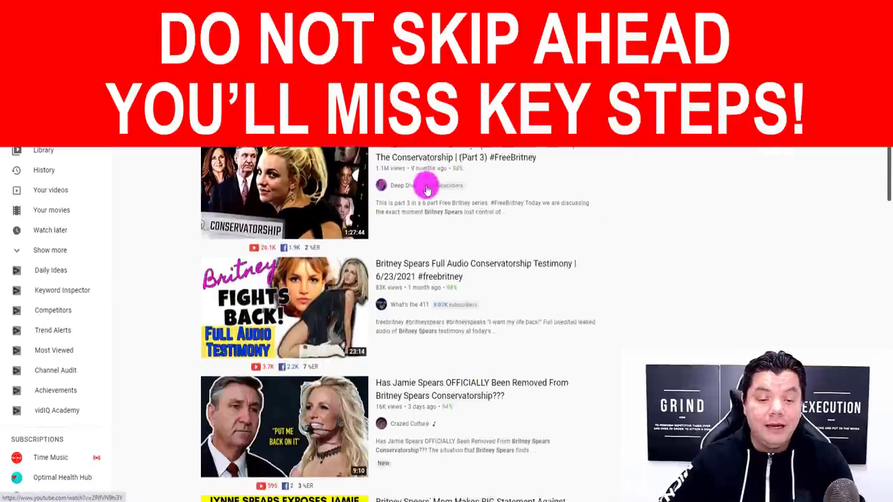
scroll(312, 220, "down", 4)
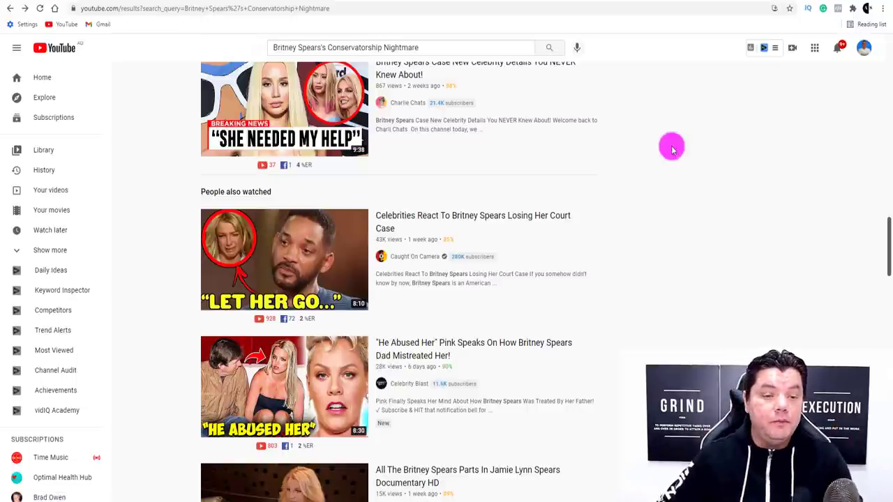
Open the video "Celebrities React To Britney Spears Losing Her Court Case", mute it and skip the advert.
left_click(285, 251)
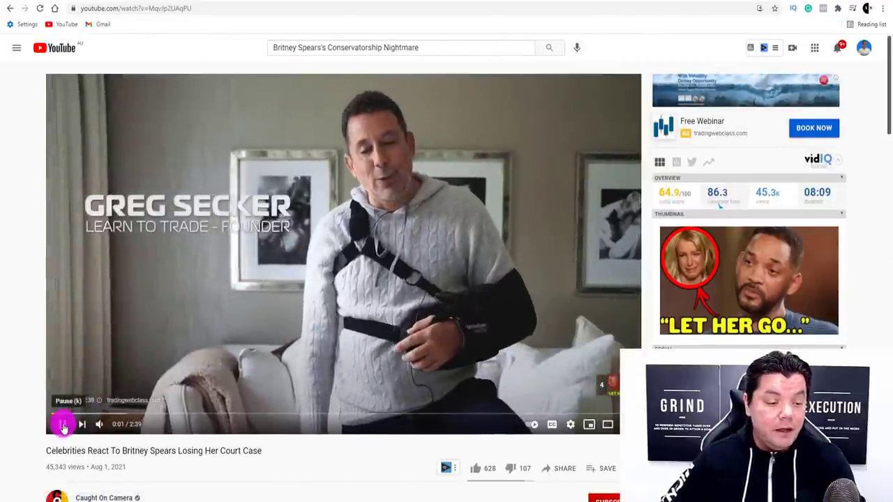
left_click(101, 425)
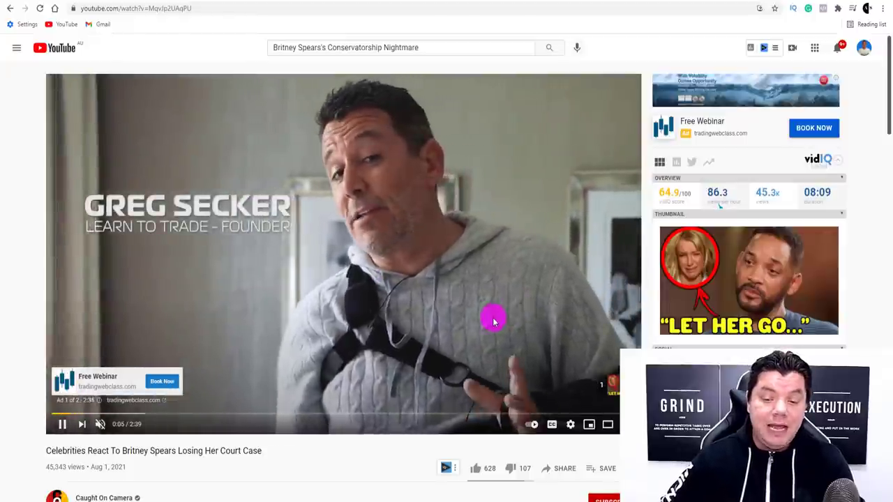
left_click(596, 388)
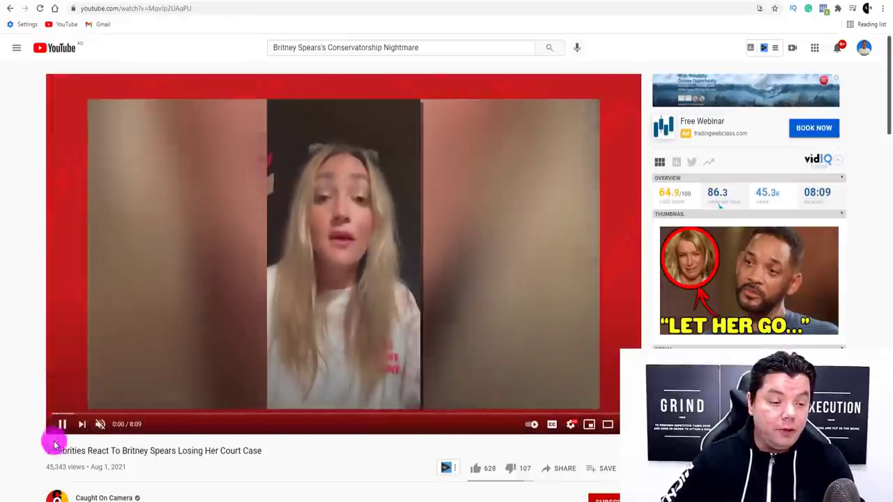
Preview the video from further along its timeline with the sound muted, check its details, and pause playback.
left_click_drag(84, 417, 116, 418)
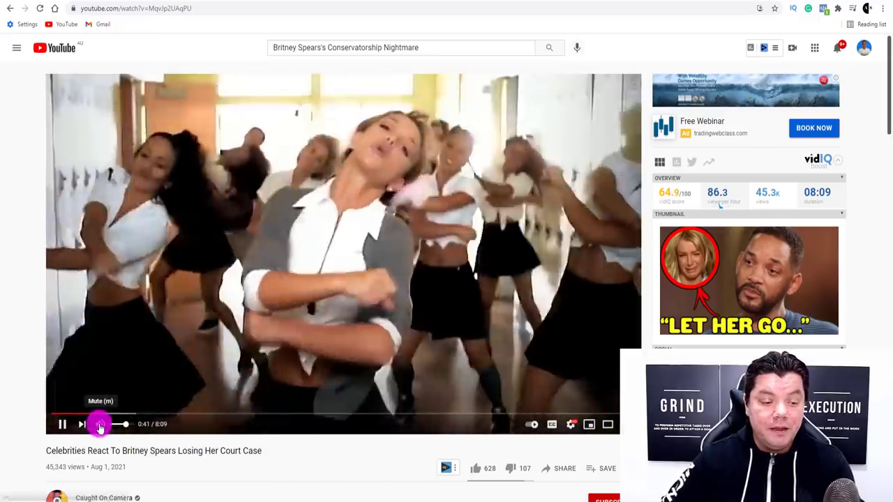
left_click(101, 426)
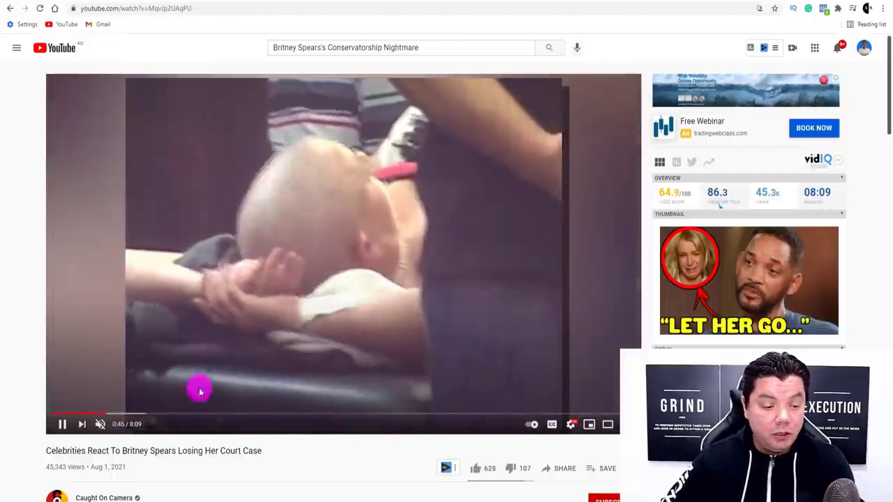
scroll(174, 451, "down", 2)
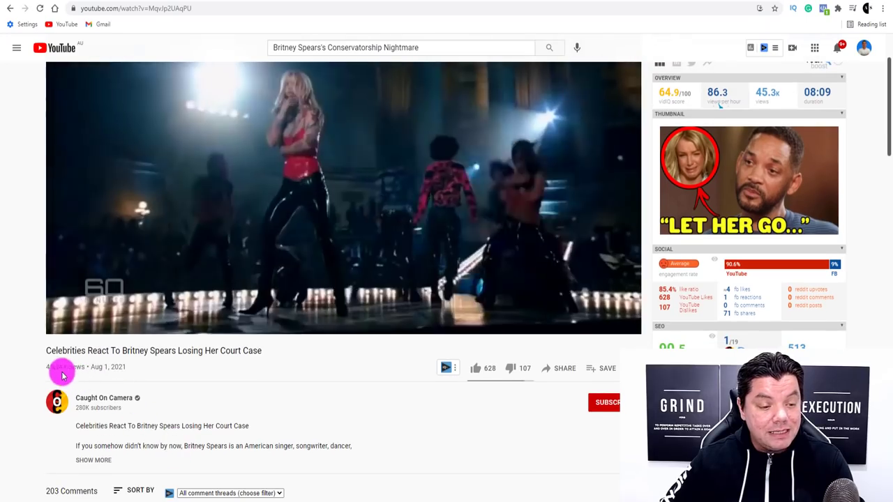
scroll(83, 387, "up", 2)
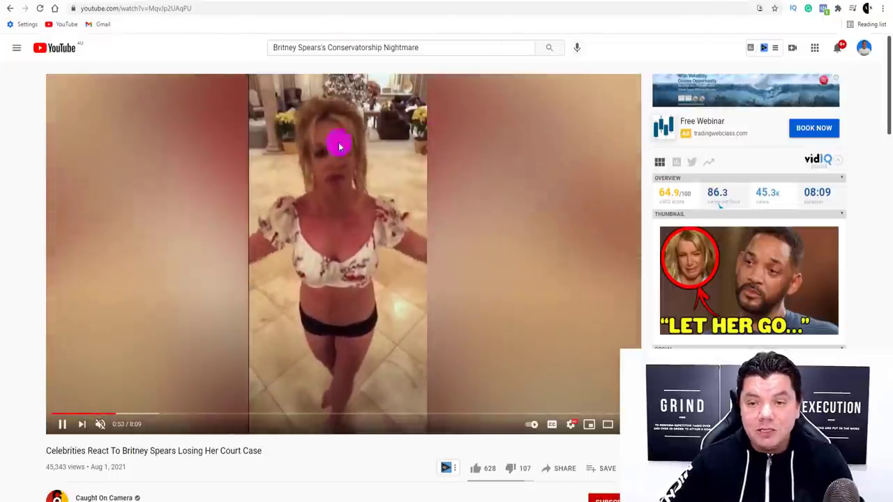
left_click(62, 425)
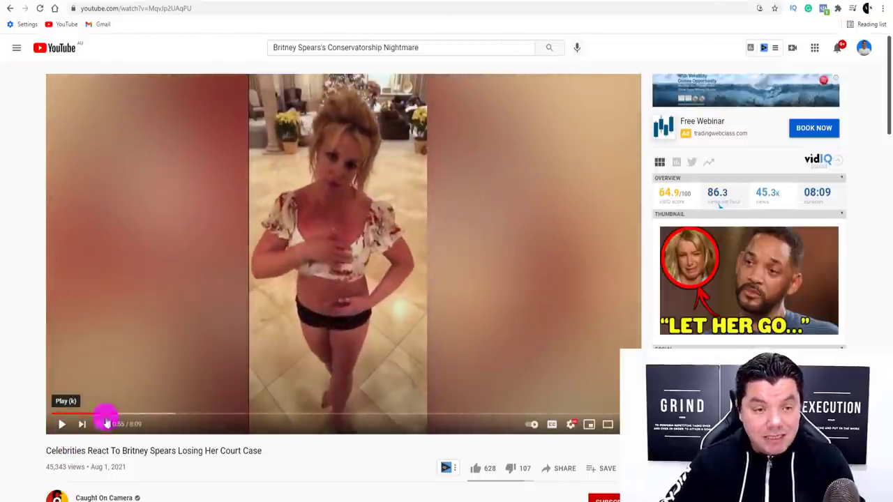
Copy the video's web address and put it into the YtMp3 converter in place of the existing link.
left_click(222, 9)
key("ctrl+c")
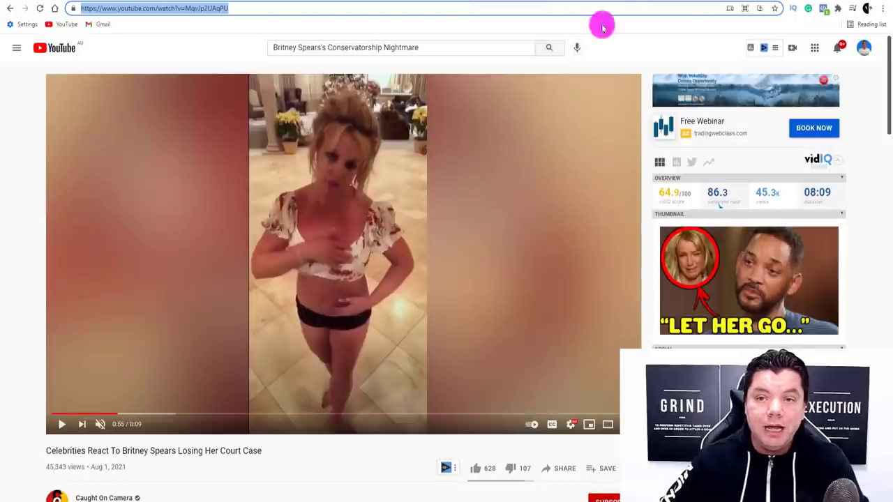
left_click(628, 2)
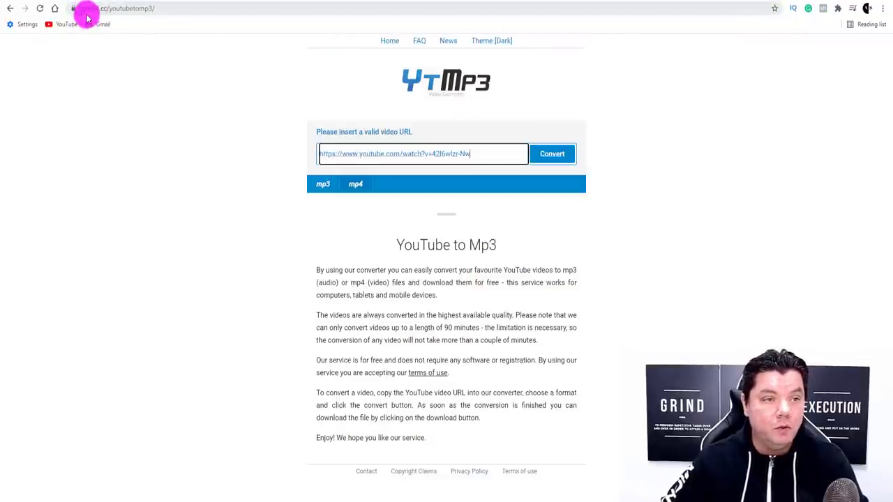
left_click_drag(481, 152, 295, 146)
key("BackSpace")
key("ctrl+v")
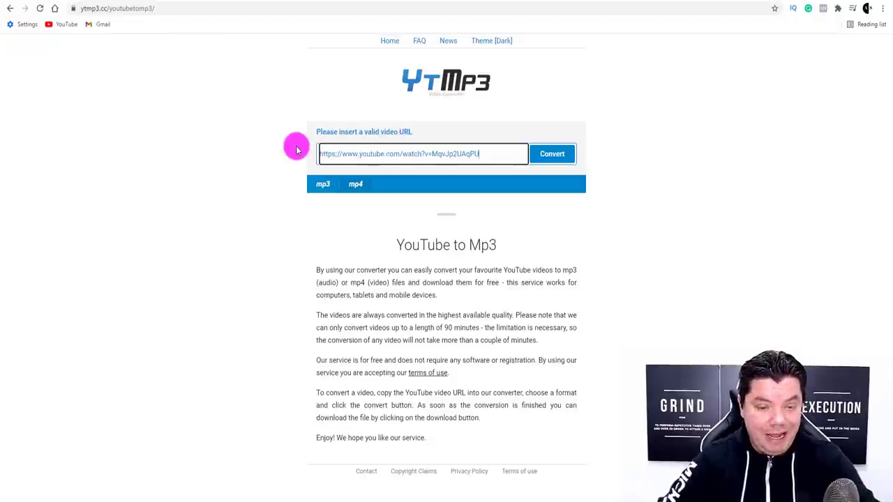
Convert the linked video to mp4 and download it, leaving the advertising page that opens.
left_click(351, 186)
left_click(556, 158)
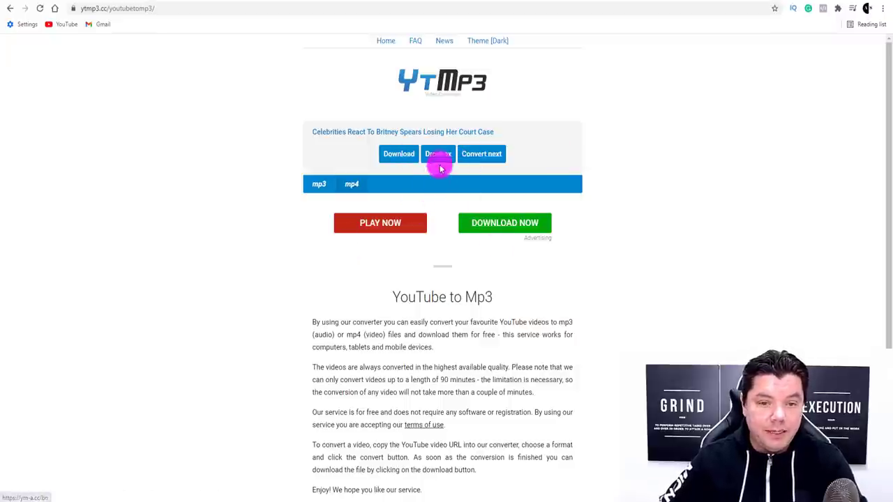
left_click(402, 152)
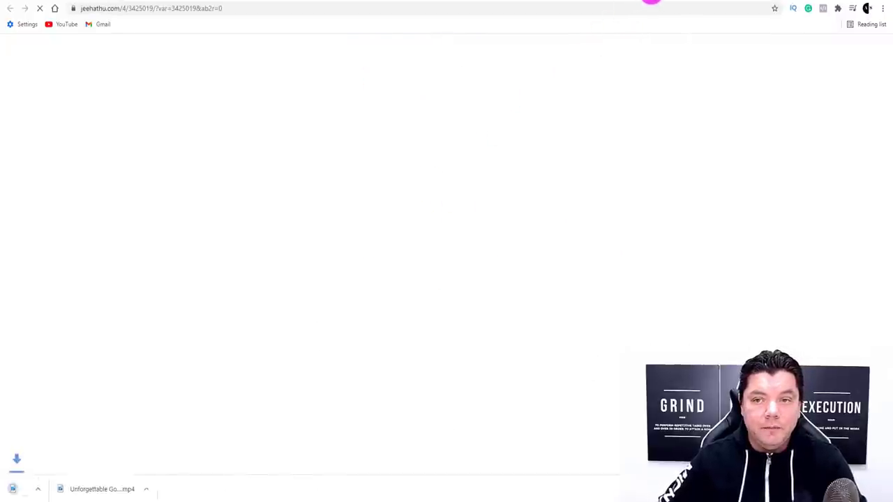
left_click(647, 0)
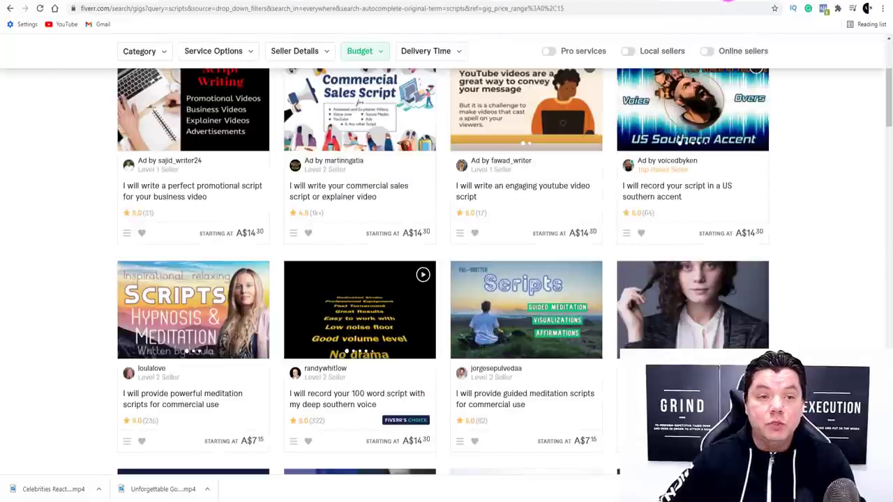
Check the minimum and maximum values in the Budget filter for the Fiverr "scripts" search.
scroll(203, 93, "up", 3)
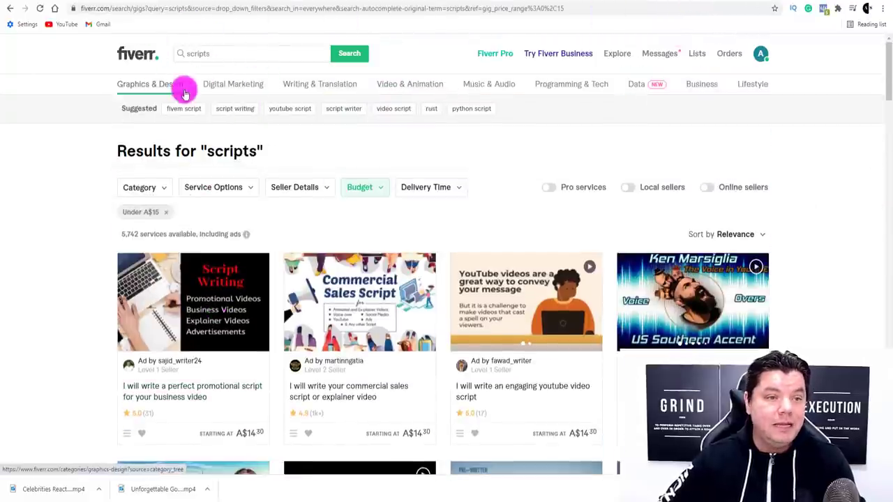
left_click(377, 189)
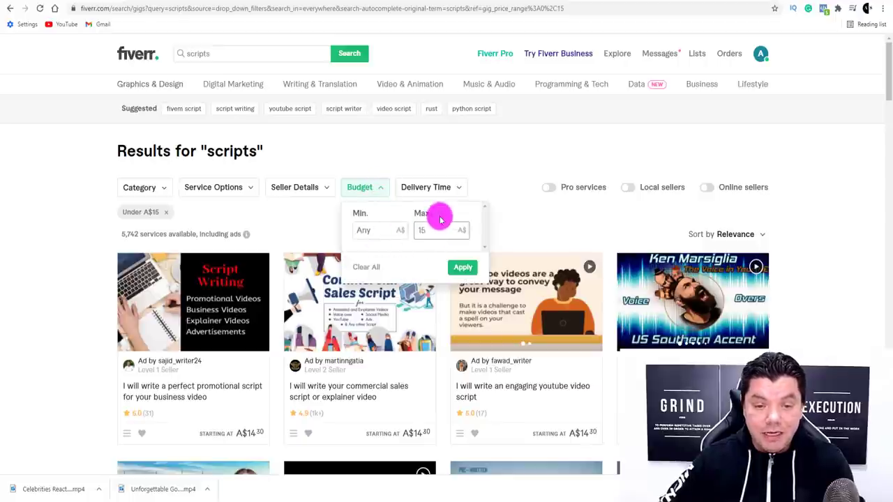
left_click(477, 154)
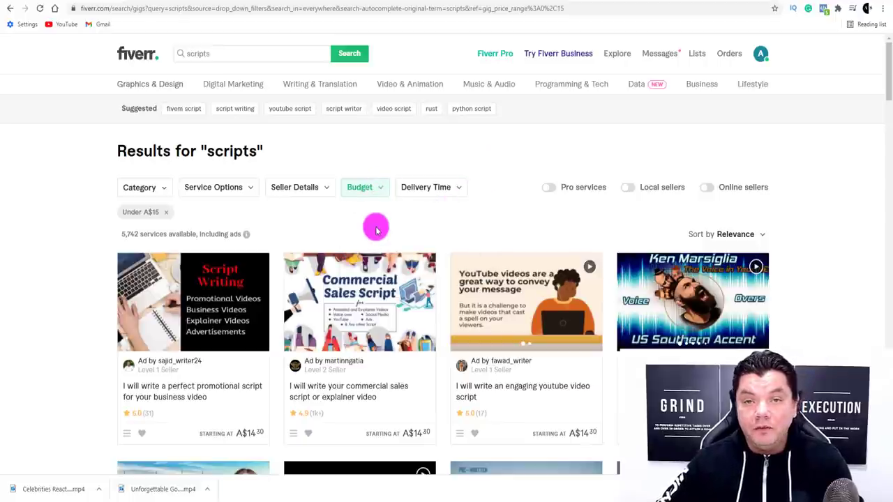
Browse the Fiverr "scripts" gigs under A$15, comparing offers, ratings and starting prices for script writers.
scroll(385, 244, "down", 4)
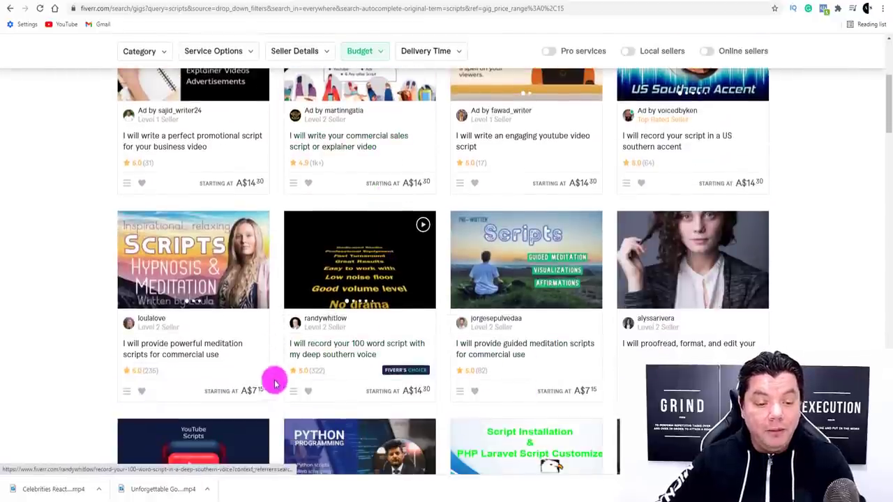
scroll(224, 215, "up", 2)
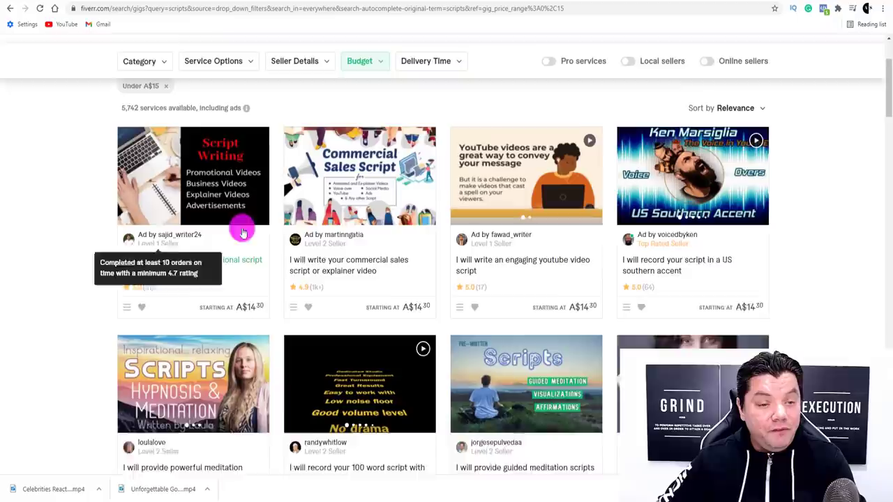
scroll(614, 315, "down", 2)
scroll(635, 320, "down", 2)
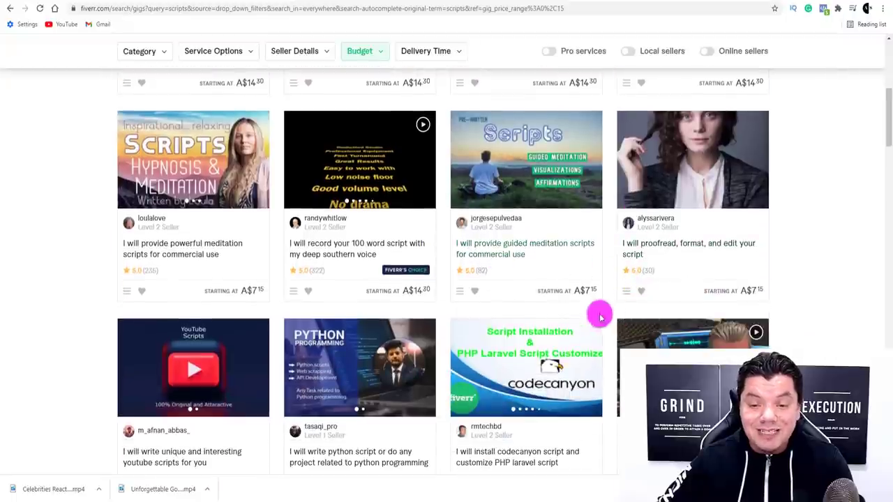
scroll(428, 303, "down", 2)
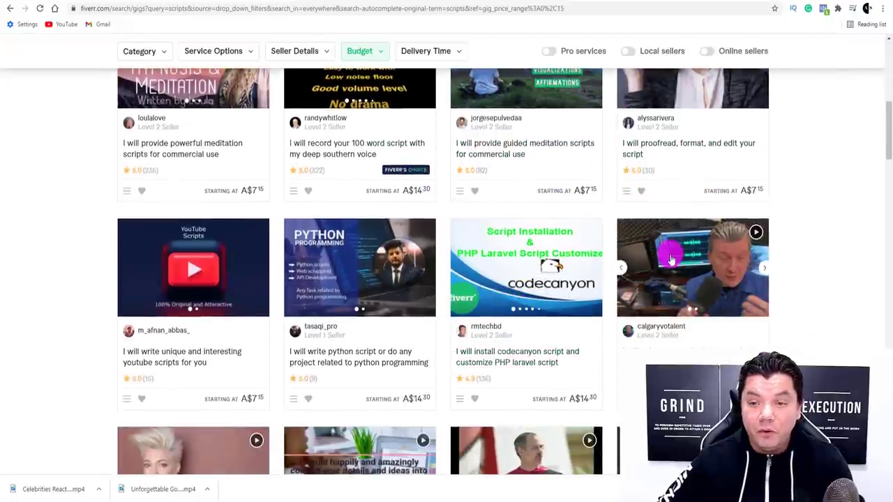
scroll(642, 208, "up", 1)
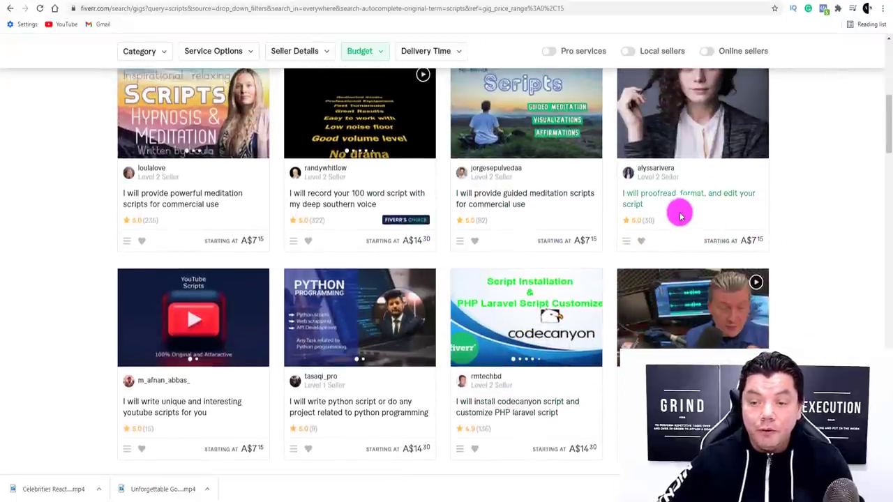
scroll(733, 210, "down", 1)
scroll(731, 213, "down", 2)
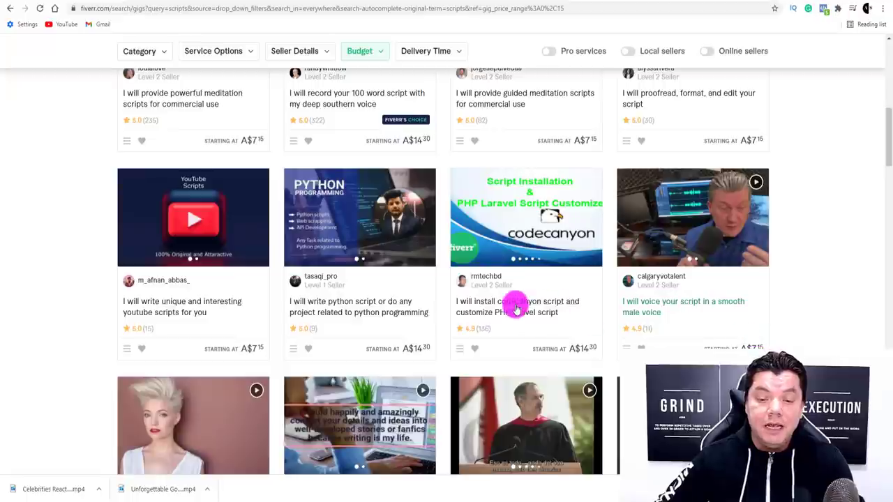
scroll(474, 293, "down", 2)
scroll(335, 273, "down", 3)
scroll(385, 284, "up", 10)
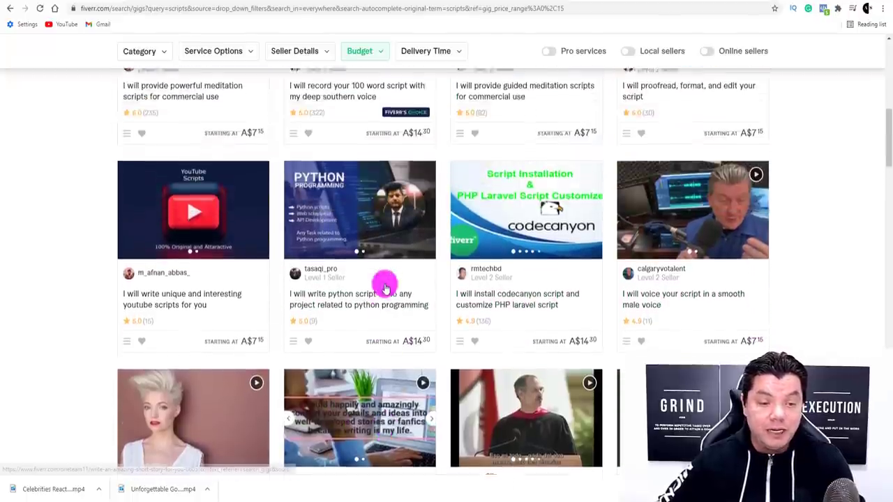
scroll(384, 284, "up", 3)
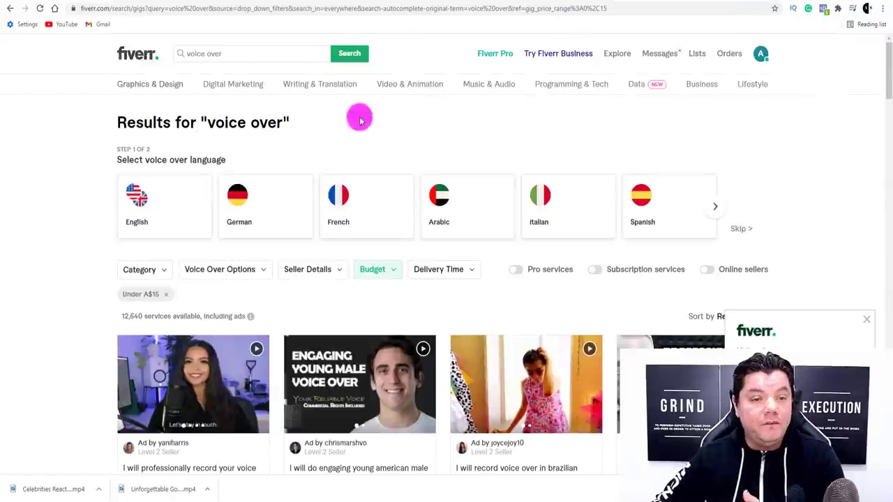
Look over the "voice over" gigs under A$15 and dismiss the Fiverr message pop-up.
scroll(390, 165, "down", 1)
scroll(390, 166, "down", 1)
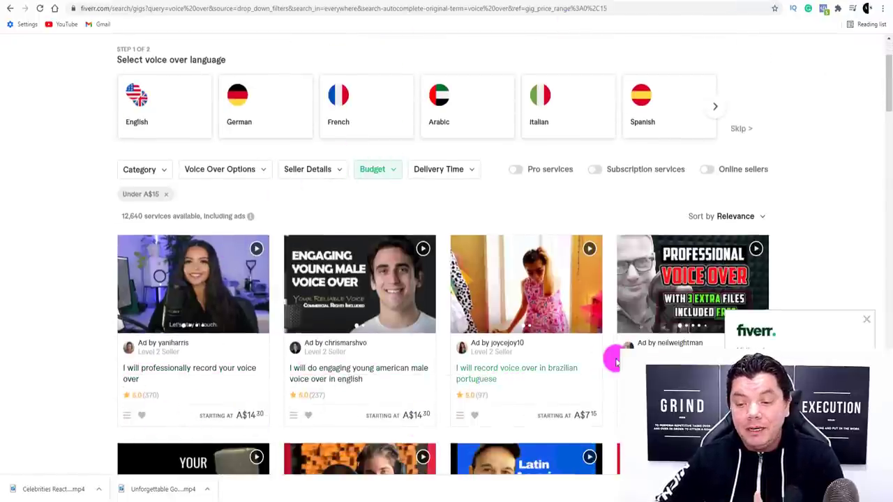
left_click(871, 325)
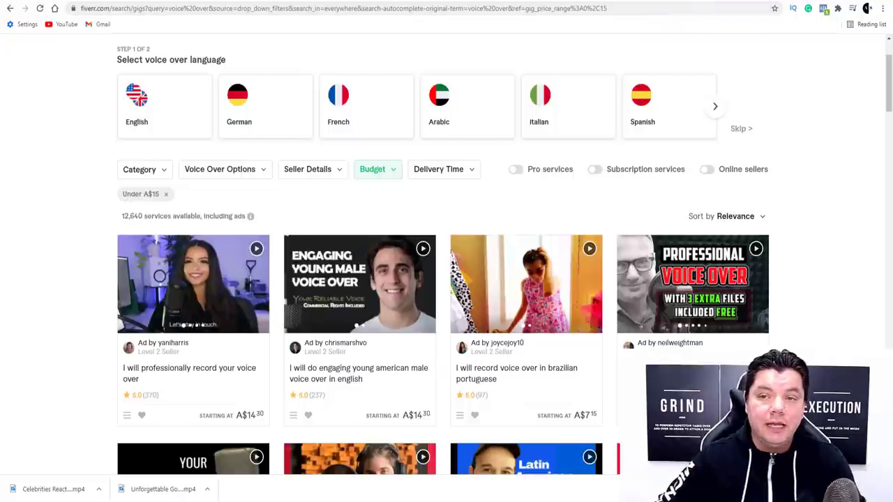
Switch to Canva, search the templates for "youtube video" and create a blank YouTube Video design, dismissing the video editor offer.
left_click(662, 2)
mouse_move(143, 67)
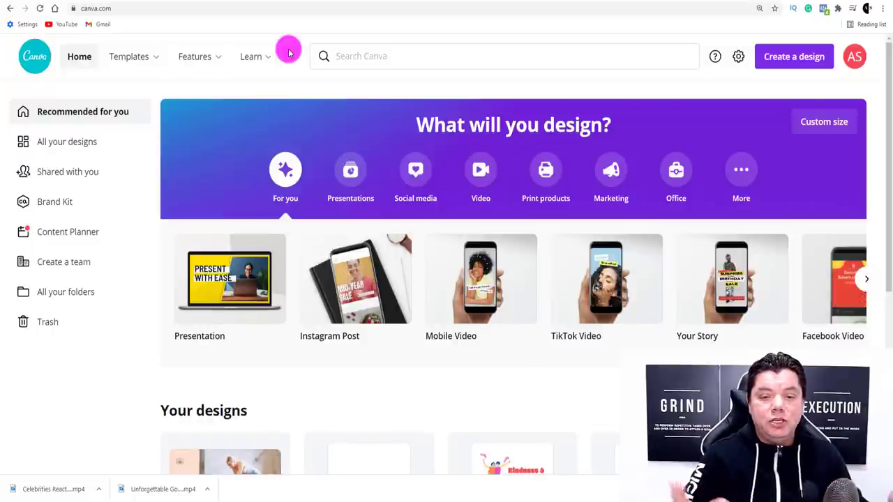
left_click(368, 55)
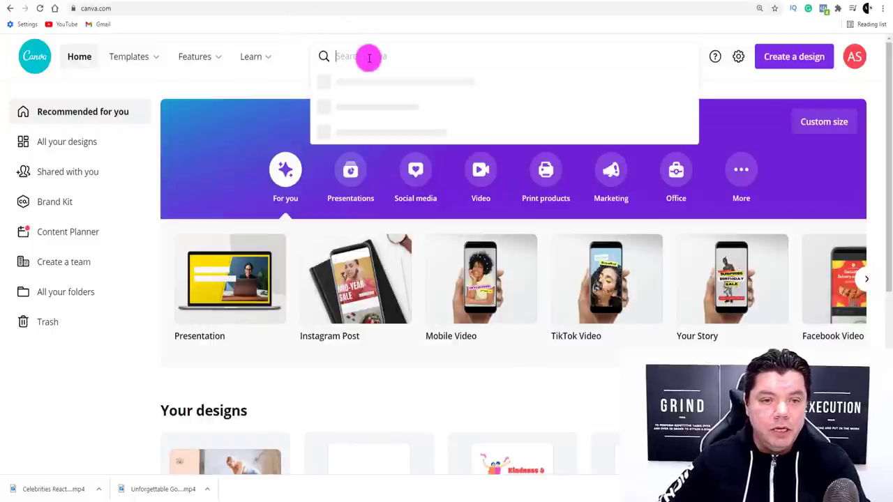
type("youtu")
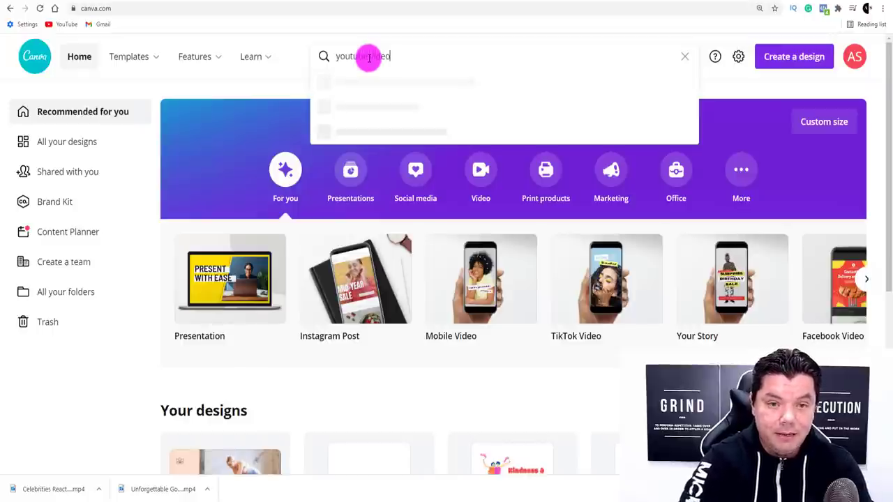
type("be video")
key("Return")
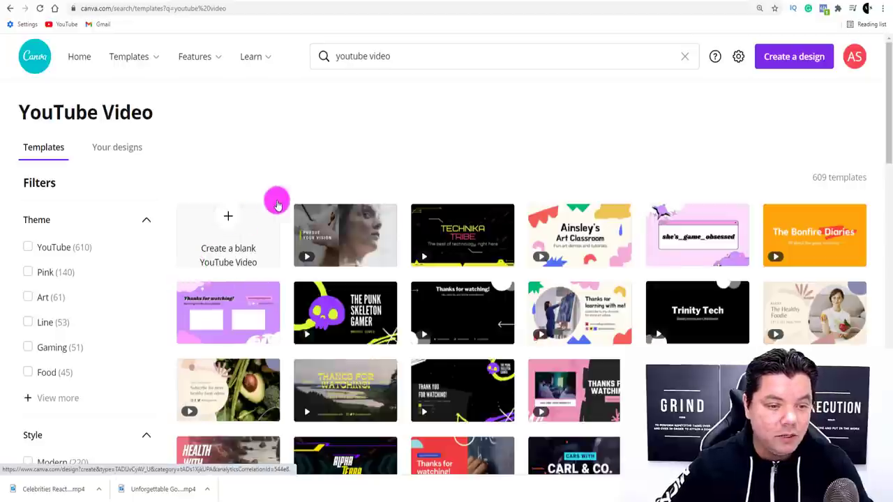
left_click(230, 234)
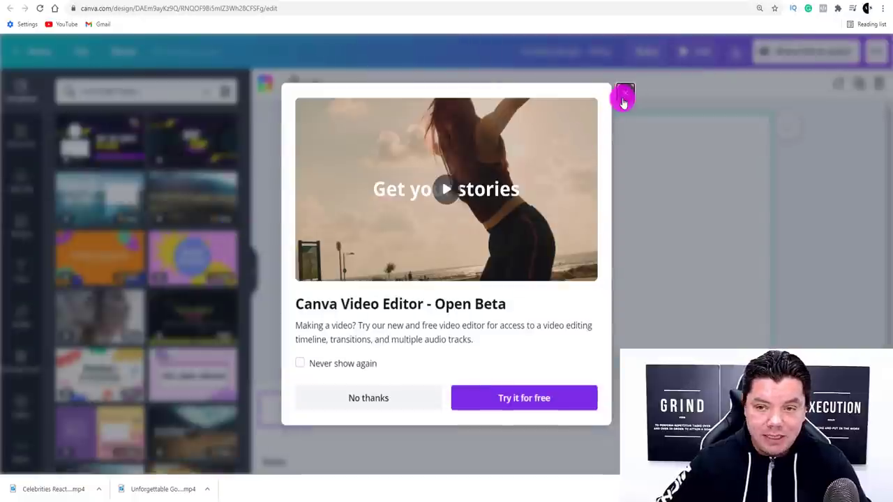
left_click(625, 98)
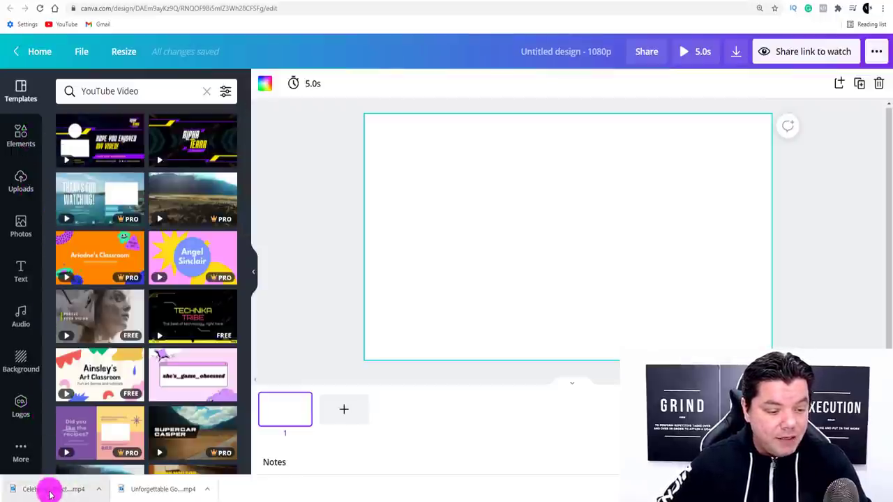
Add the downloaded "Celebrities React" mp4 to the blank page and enlarge it to fill the whole page.
left_click_drag(51, 489, 498, 230)
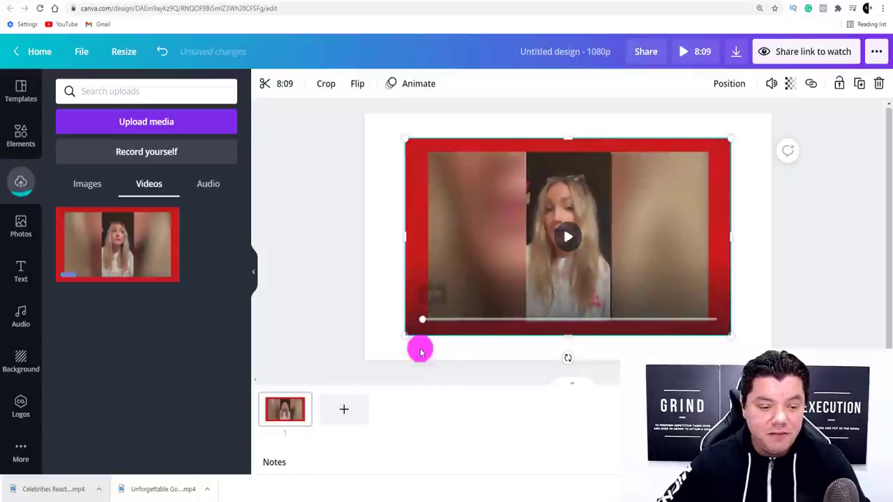
left_click_drag(407, 138, 365, 114)
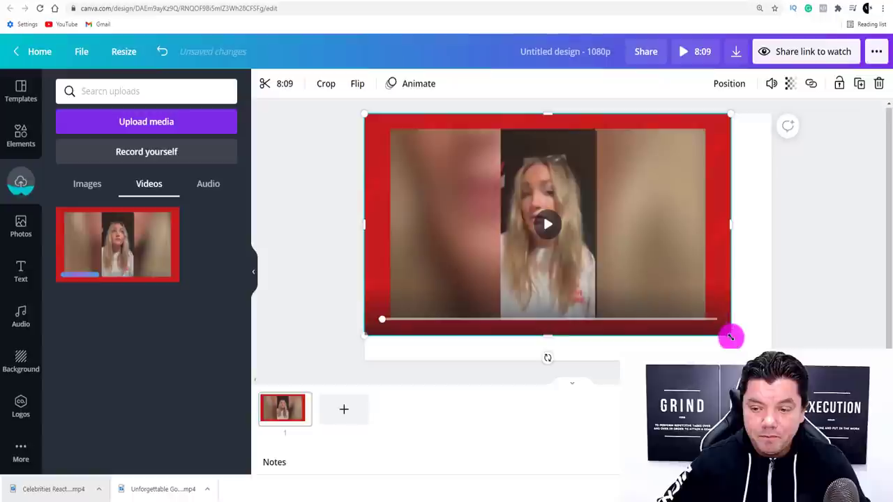
left_click_drag(734, 337, 772, 360)
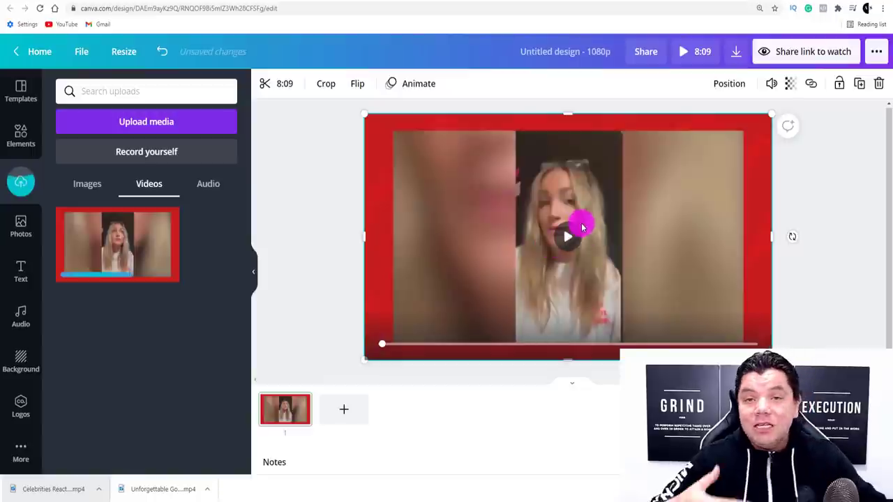
Mute the video on the first page by setting its volume to 0.
left_click(770, 84)
left_click_drag(745, 119, 612, 121)
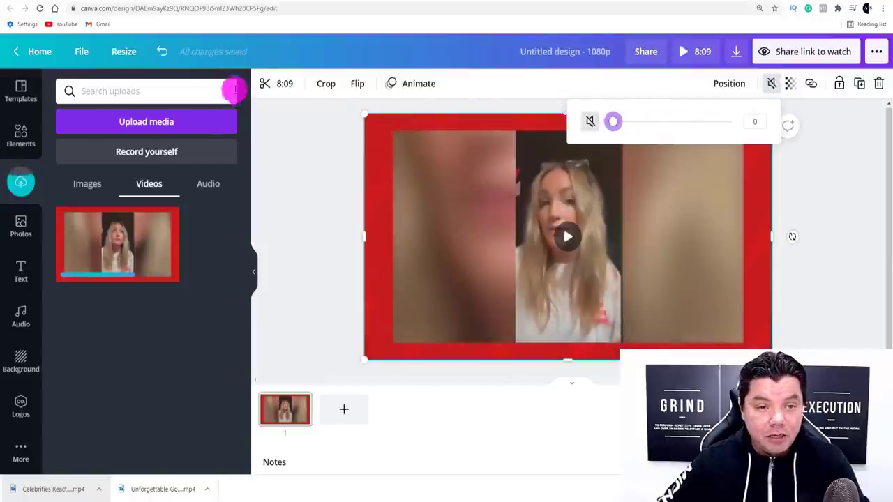
left_click(845, 191)
Trim the first page's video to a 20.8-second clip that skips the opening seconds.
left_click(280, 86)
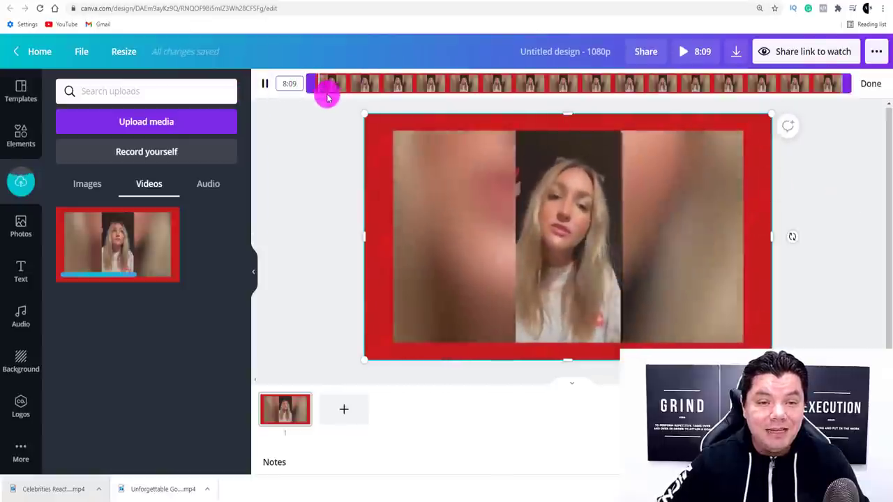
left_click_drag(308, 86, 330, 87)
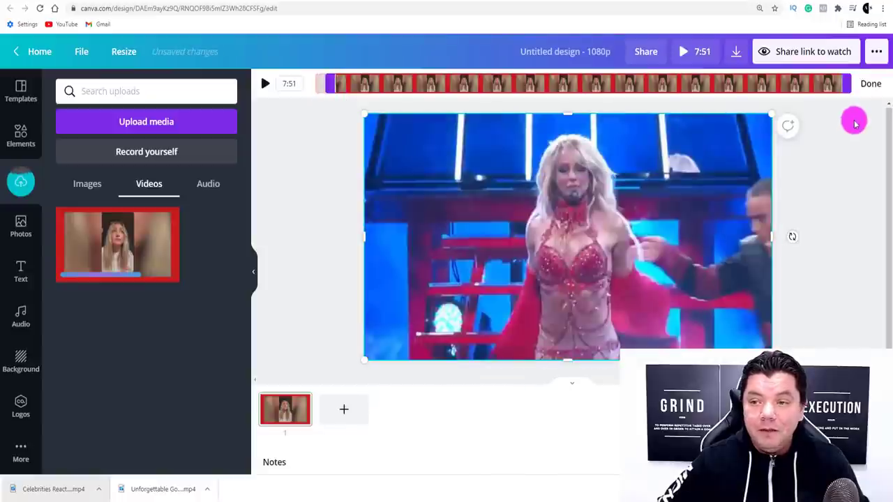
left_click_drag(846, 83, 351, 80)
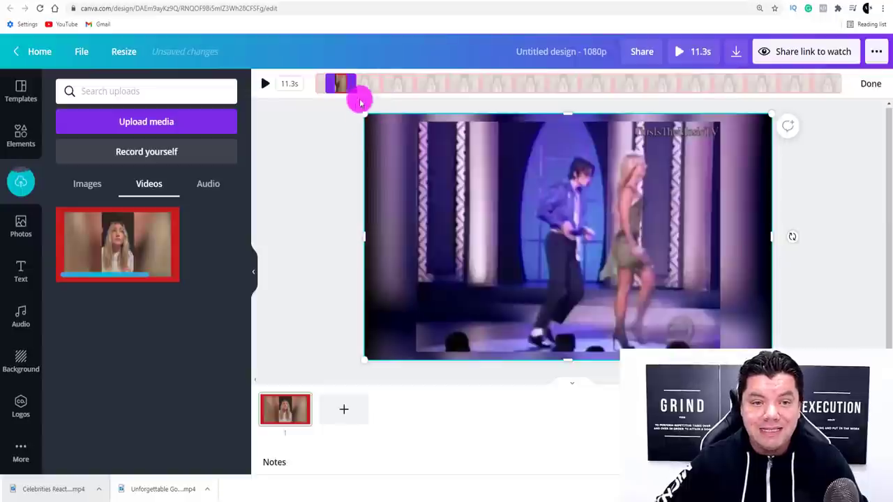
left_click_drag(289, 88, 360, 84)
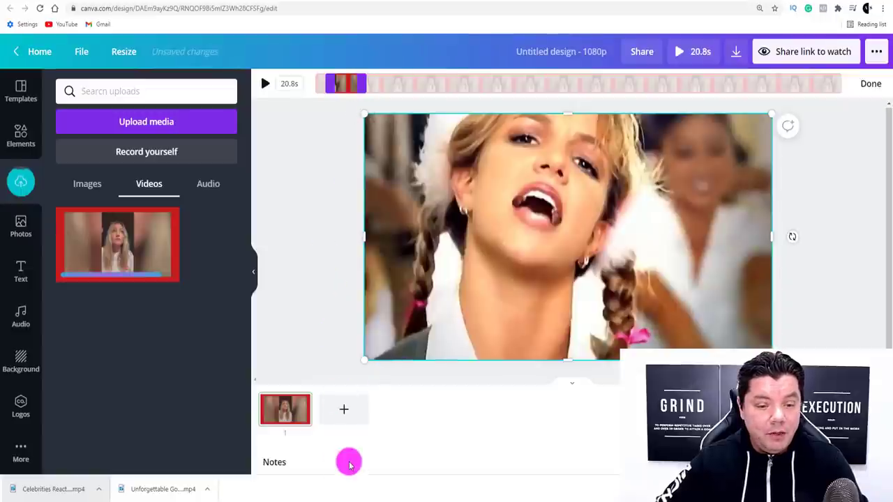
Add a second page holding the same "Celebrities React" video, with its volume at 0 and enlarged to fill the page.
left_click(346, 412)
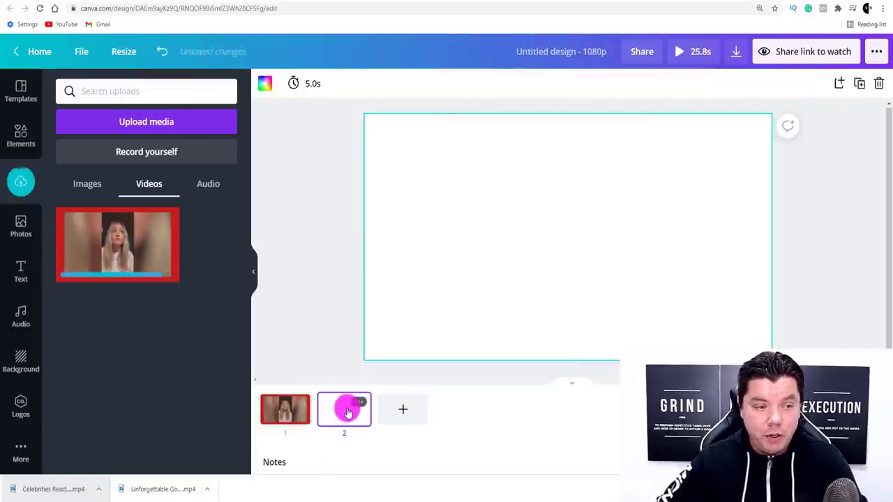
left_click_drag(52, 489, 345, 407)
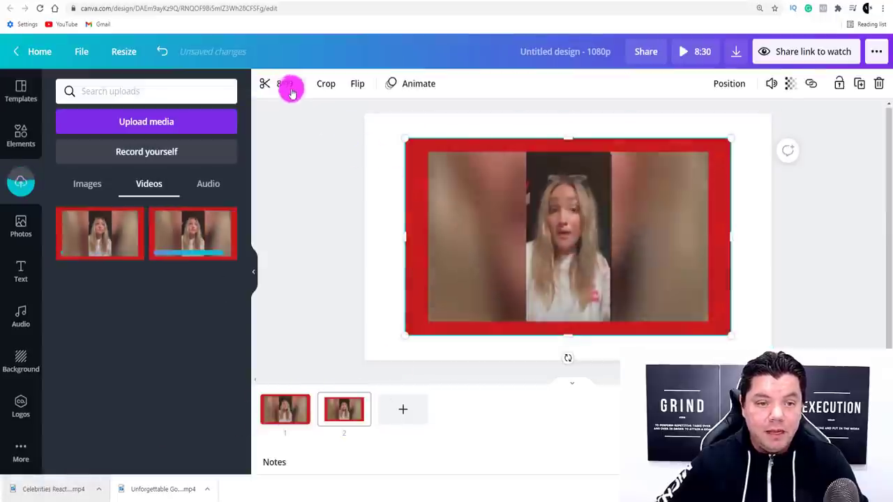
left_click(770, 85)
left_click_drag(730, 122, 612, 122)
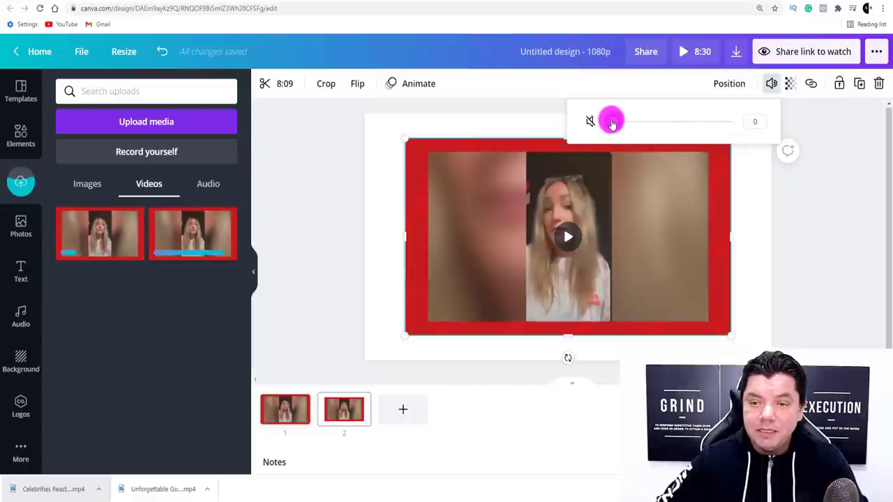
left_click_drag(405, 139, 365, 114)
left_click_drag(734, 338, 772, 360)
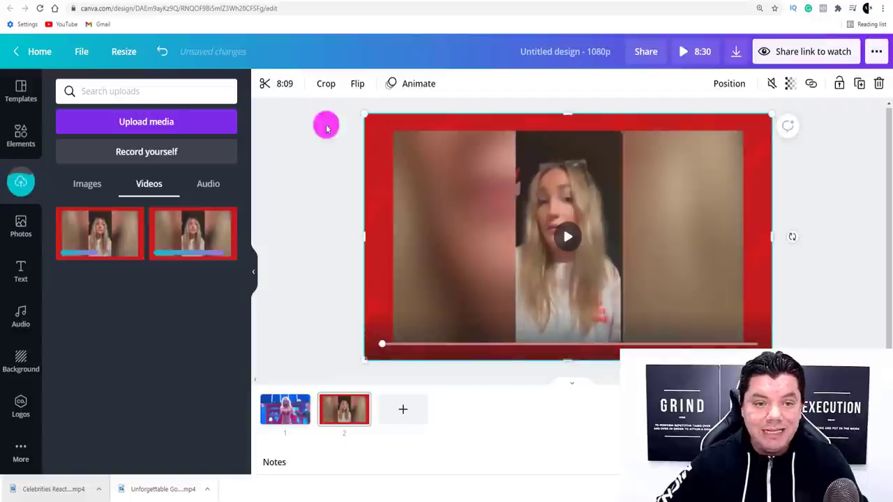
Trim the second page's video to a 1:18 clip taken from the later half of the footage.
left_click(266, 84)
left_click_drag(311, 83, 593, 83)
left_click_drag(851, 84, 677, 81)
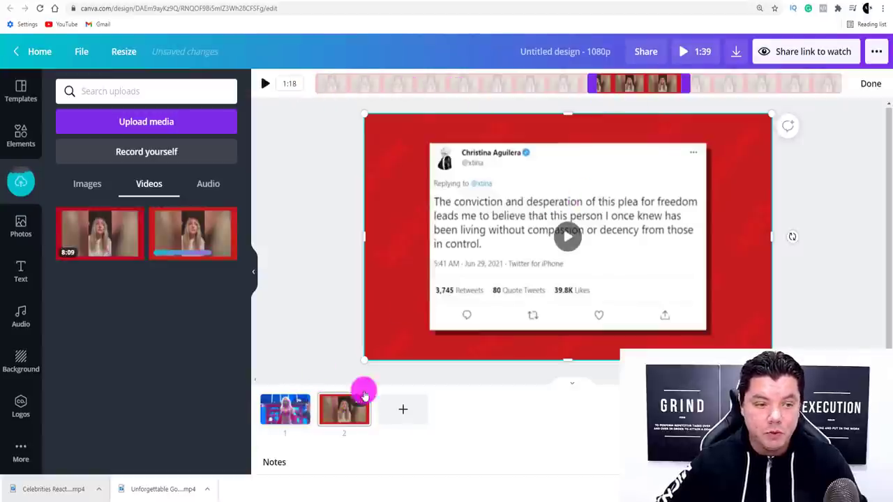
Return to the first page and preview the assembled video, closing the preview after a few seconds.
left_click(284, 418)
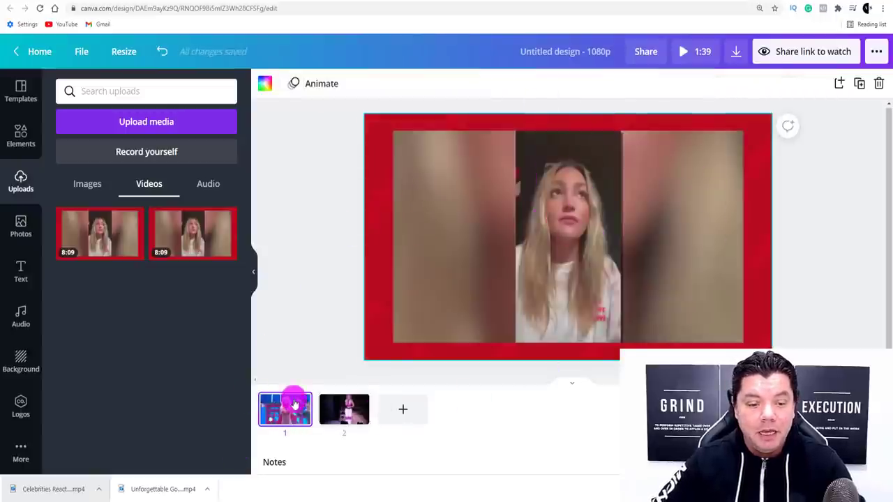
left_click(572, 222)
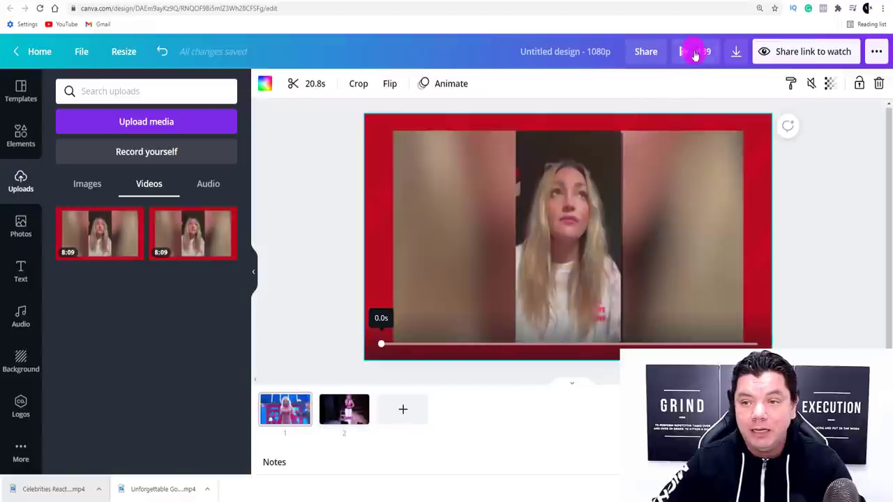
left_click(691, 54)
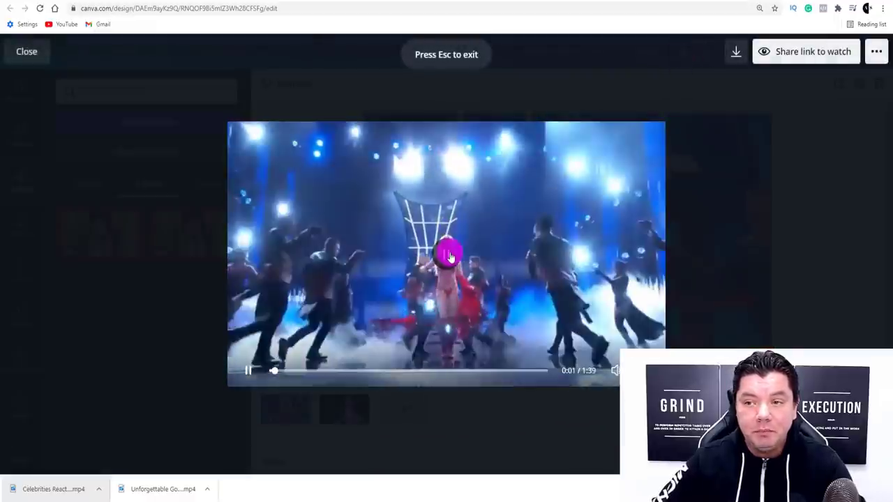
left_click(32, 50)
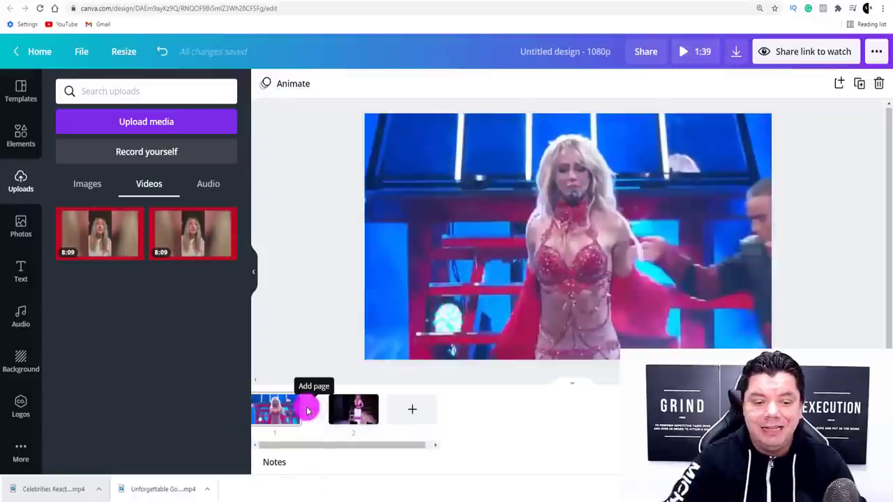
Look through the available text styles and font combinations for the video.
scroll(298, 416, "left", 2)
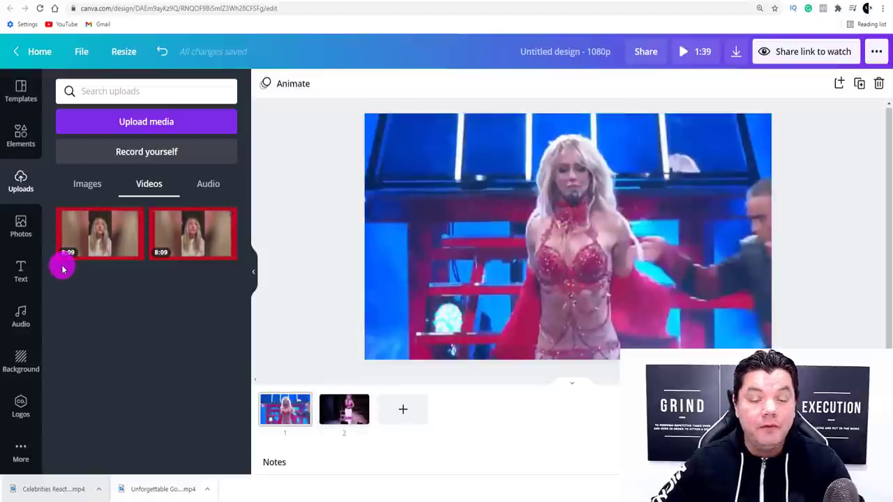
left_click(21, 275)
scroll(227, 307, "down", 3)
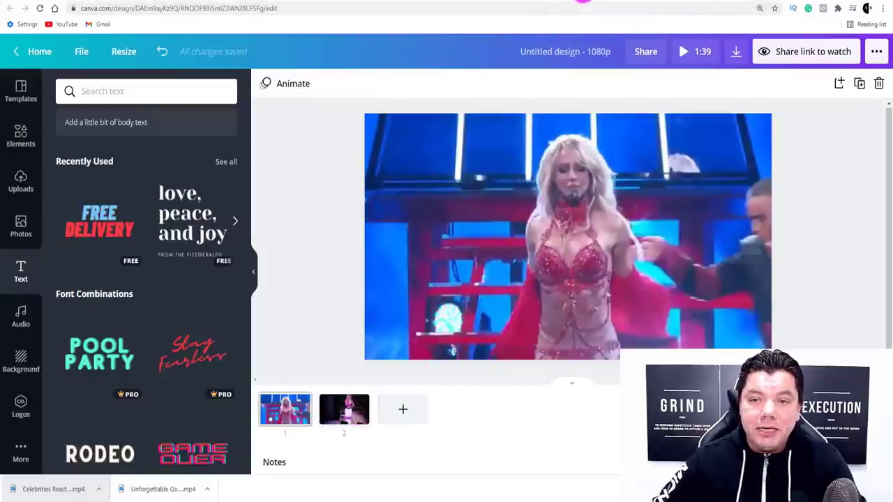
Switch to YouTube, return to the search results and open "All The Britney Spears Parts In Jamie Lynn Spears Documentary HD", keeping it paused.
left_click(582, 1)
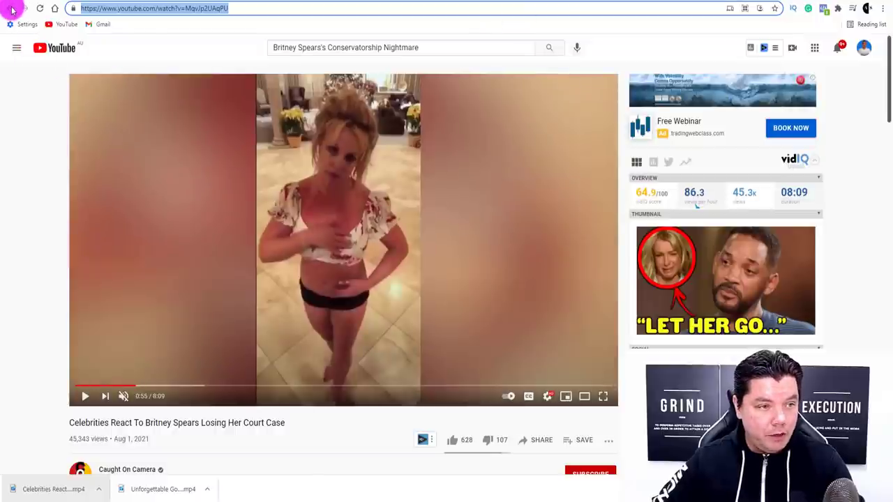
left_click(12, 9)
scroll(286, 217, "down", 3)
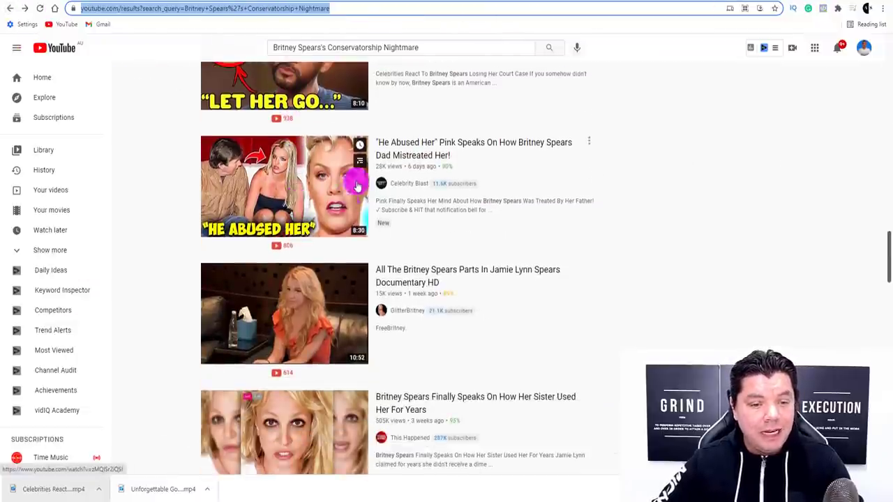
scroll(353, 210, "down", 1)
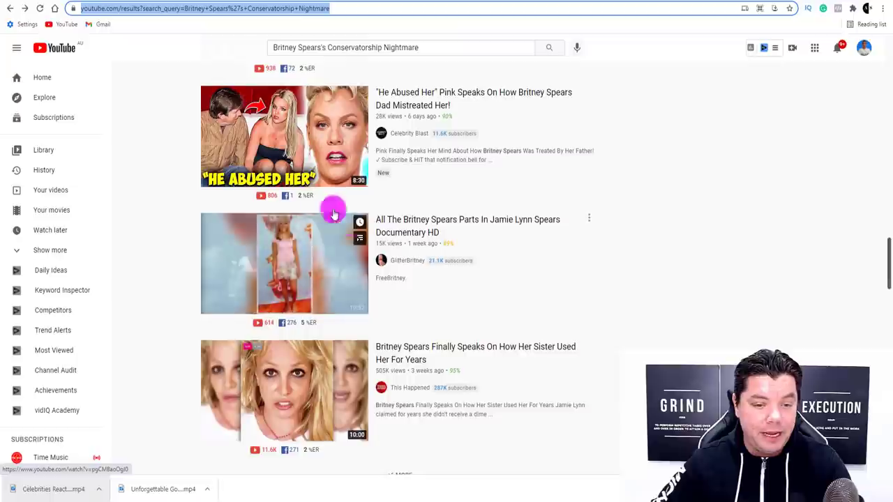
left_click(281, 265)
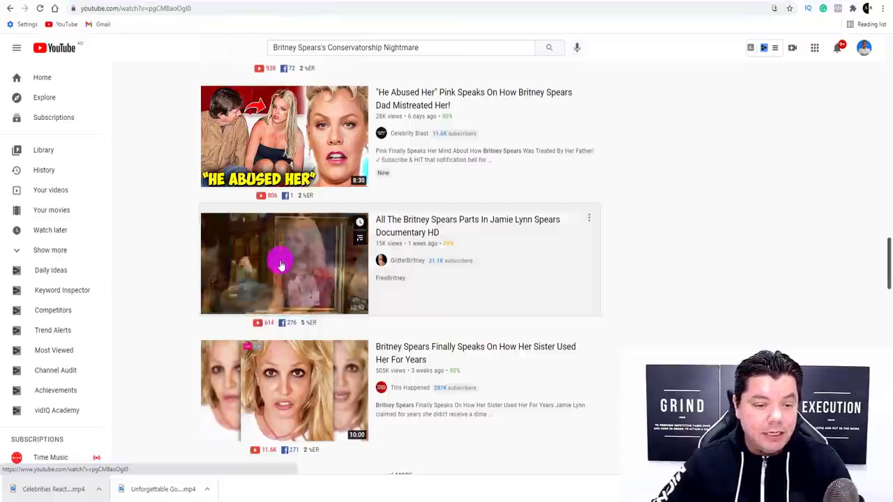
left_click(70, 361)
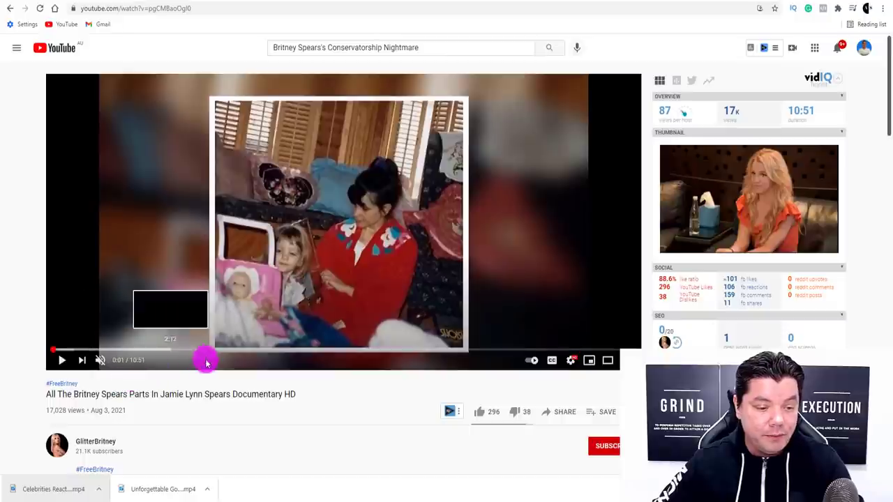
Copy the web address of the Jamie Lynn Spears documentary video.
left_click(221, 15)
left_click(219, 10)
left_click_drag(238, 9, 76, 14)
key("ctrl+c")
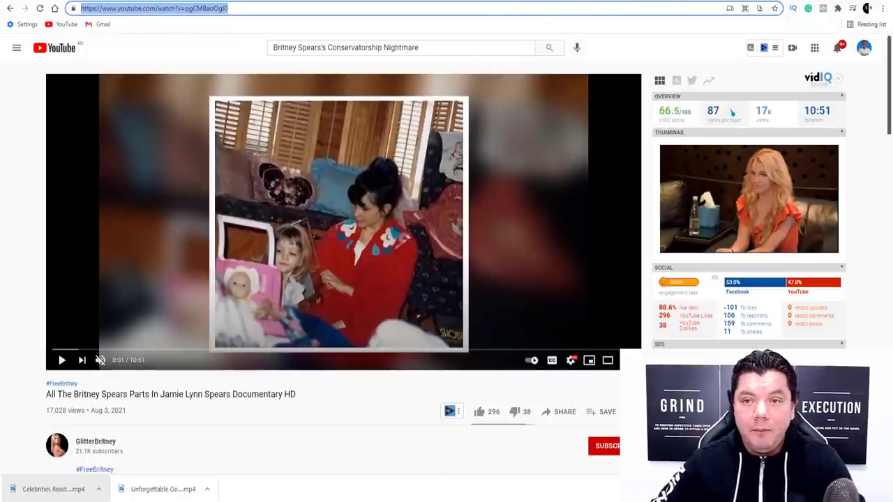
Convert the copied video link to mp4 on YtMp3, download the file and switch back to Canva.
key("ctrl+Tab")
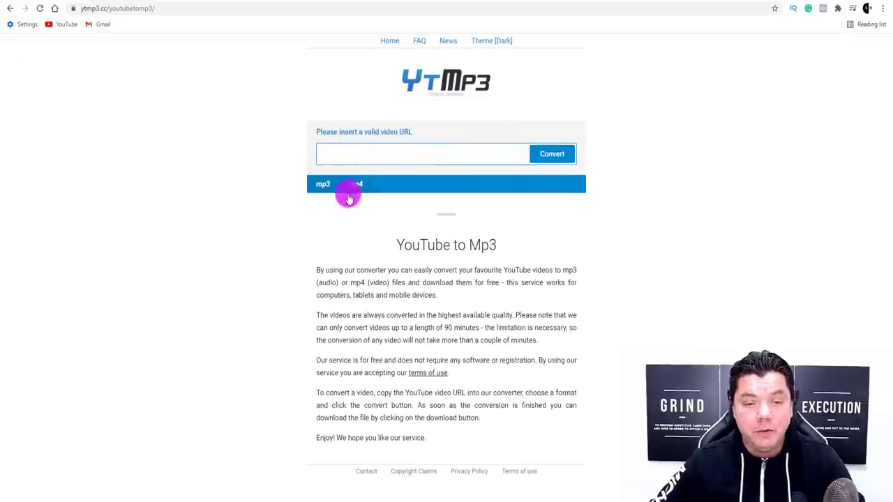
left_click(352, 154)
key("ctrl+v")
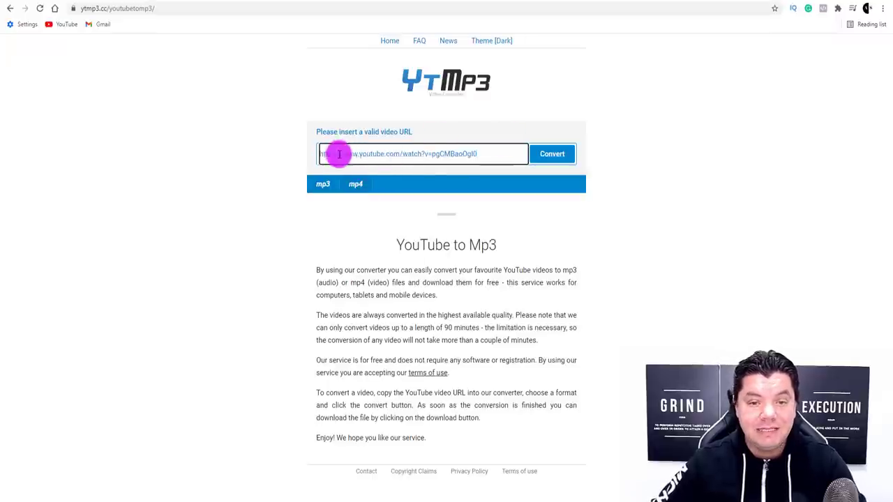
left_click(547, 157)
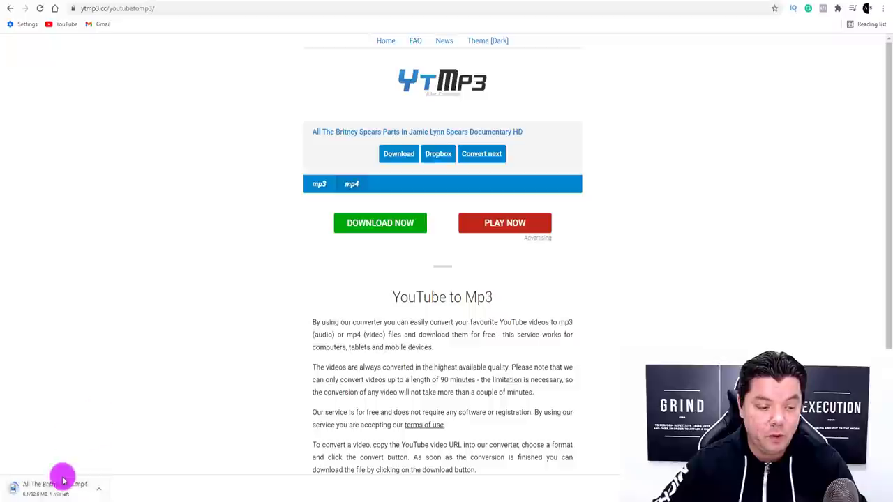
left_click(638, 3)
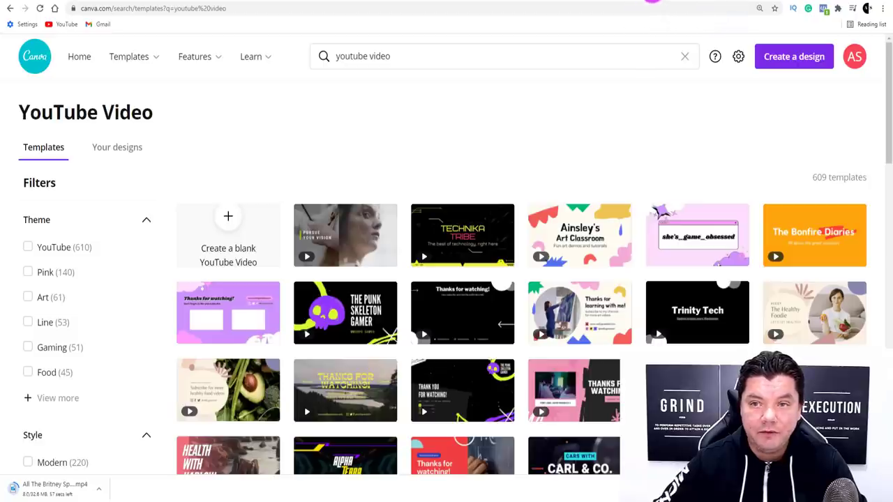
Switch back to the Canva video design, add a third page and place the downloaded "All The Britney Sp....mp4" clip on it.
left_click(653, 2)
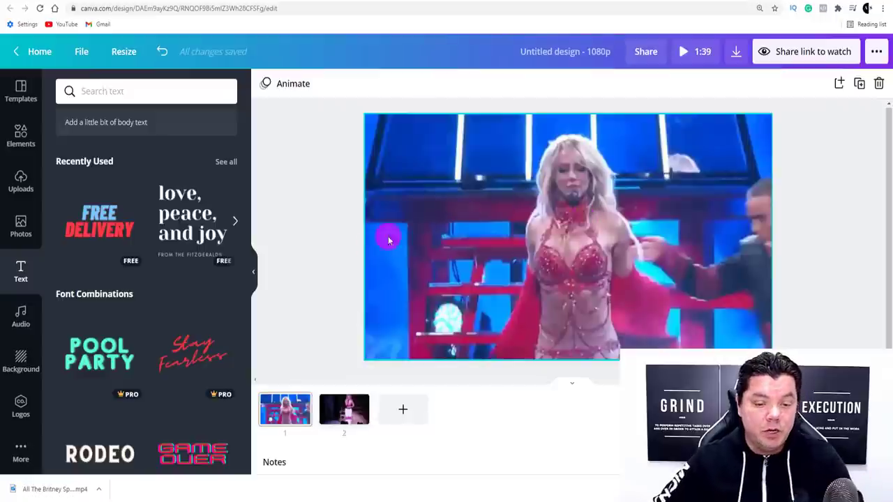
left_click(400, 411)
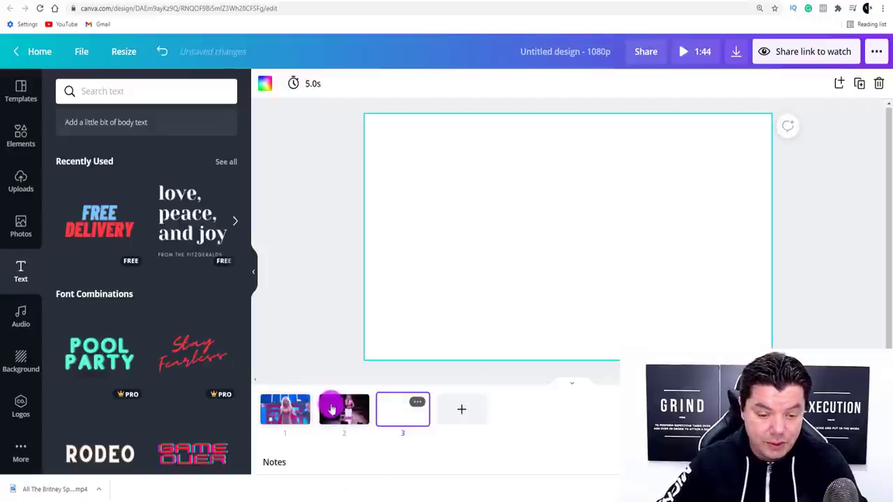
left_click_drag(50, 489, 405, 408)
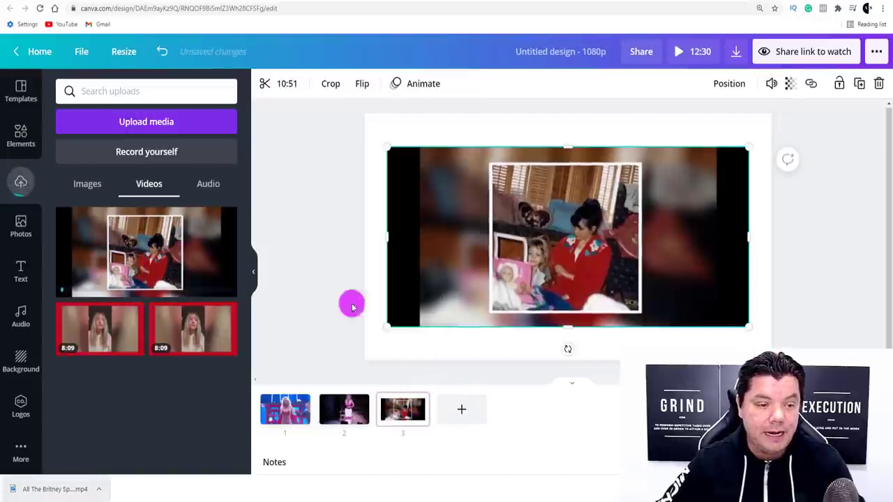
Pause the new clip on page 3 and lower its volume to 2.
left_click(569, 239)
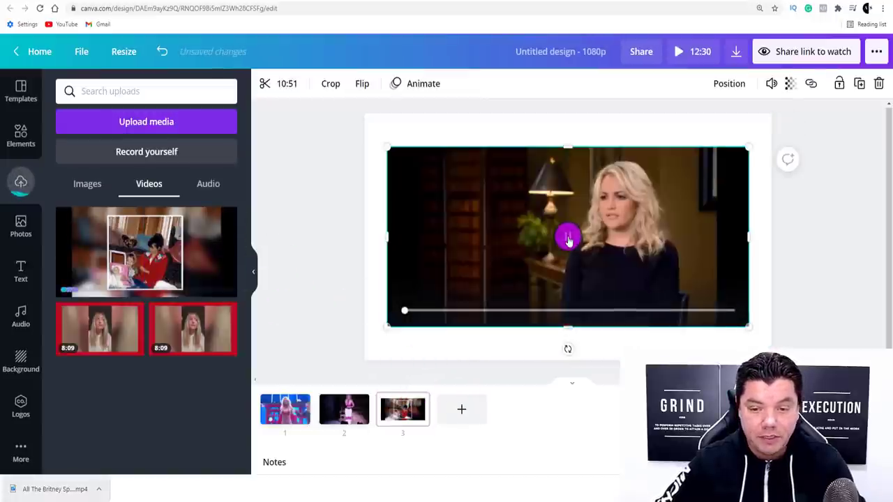
left_click(771, 83)
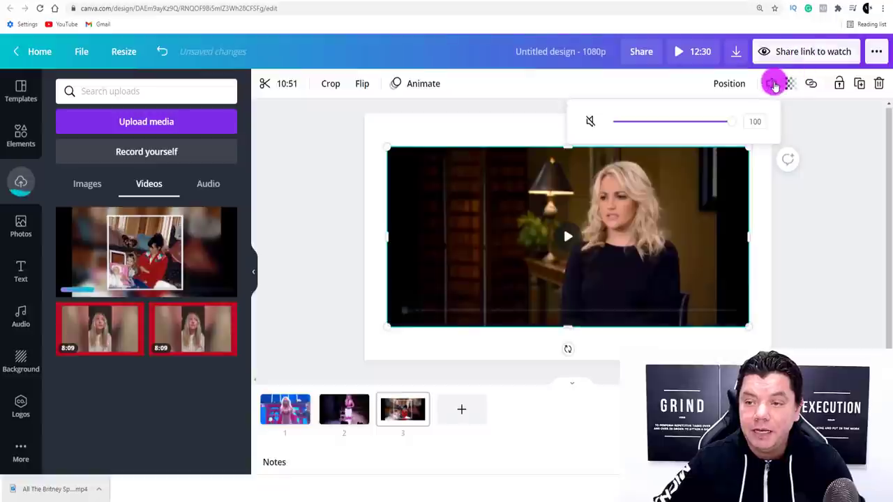
left_click_drag(735, 132, 617, 131)
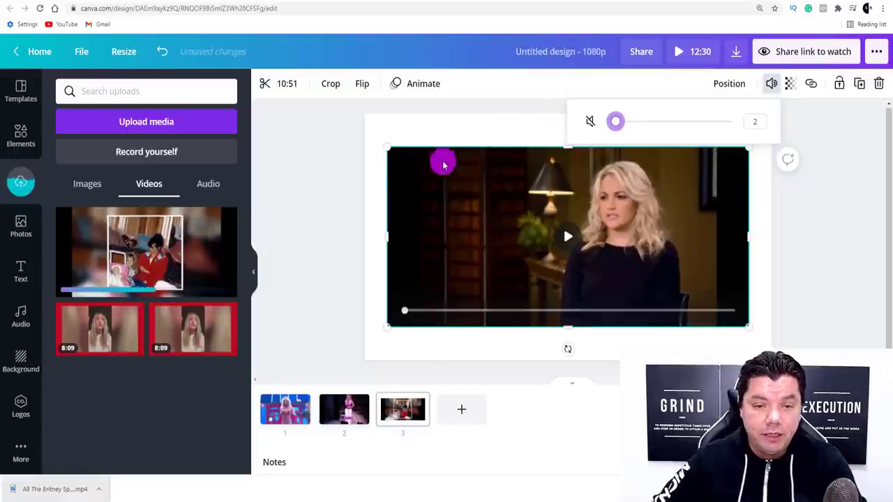
Enlarge the page 3 clip until it fills the whole page without white borders.
left_click(385, 149)
left_click_drag(385, 150, 363, 134)
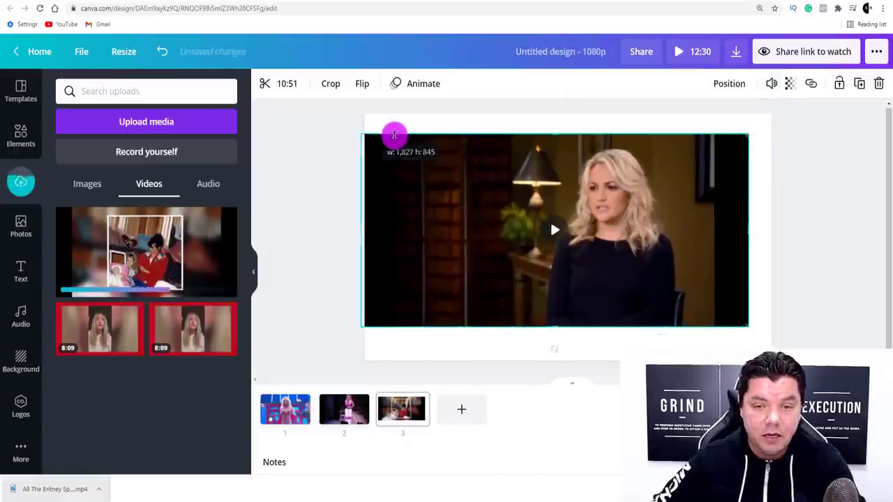
left_click_drag(754, 328, 770, 340)
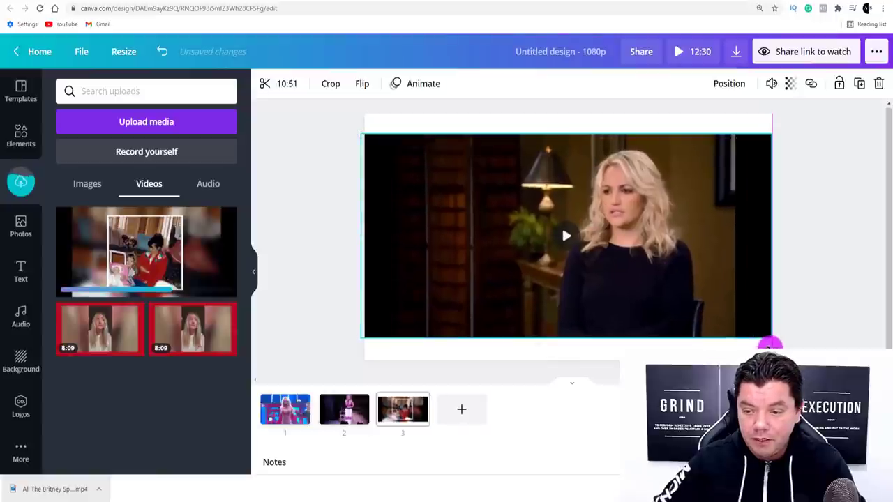
left_click_drag(566, 336, 566, 363)
left_click_drag(565, 186, 566, 113)
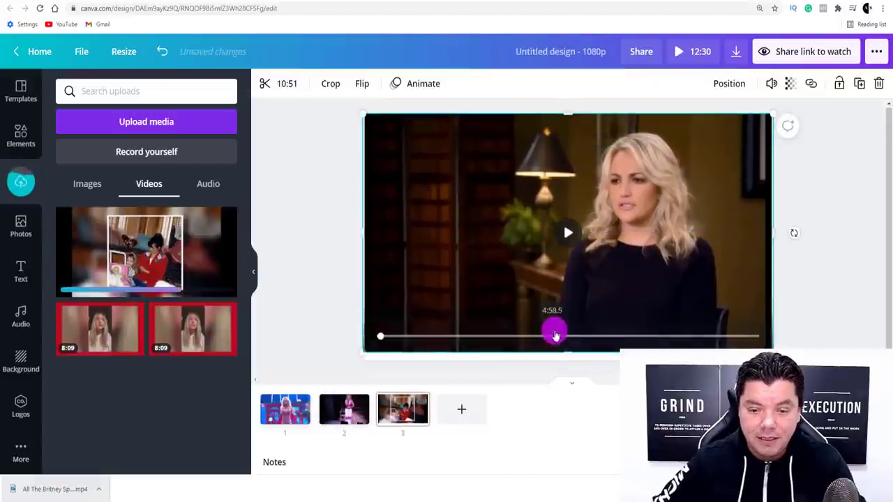
left_click_drag(570, 361, 574, 351)
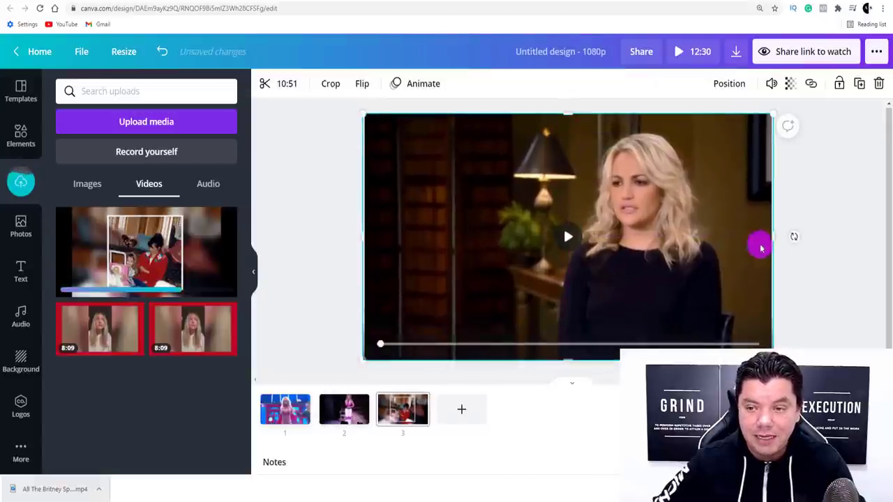
left_click(836, 237)
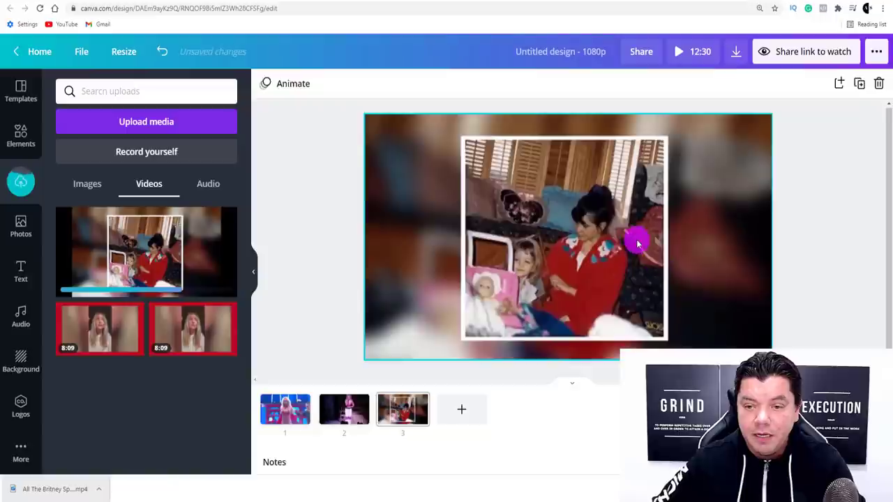
Trim both ends of the page 3 clip to a 13.8-second section near its start.
left_click(559, 241)
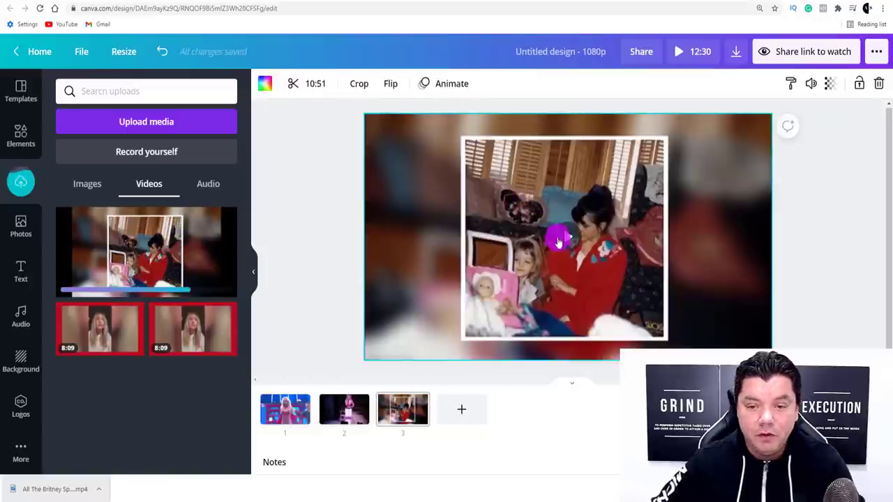
left_click(315, 83)
left_click_drag(311, 87, 314, 82)
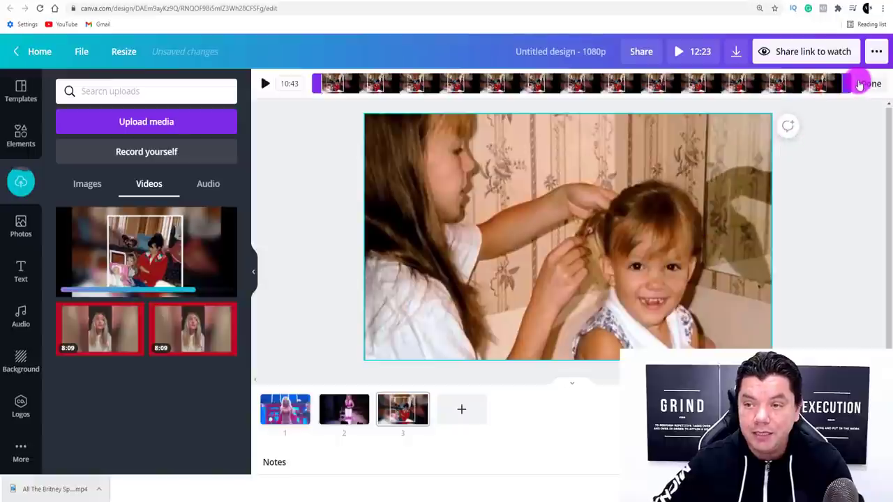
left_click_drag(849, 83, 338, 124)
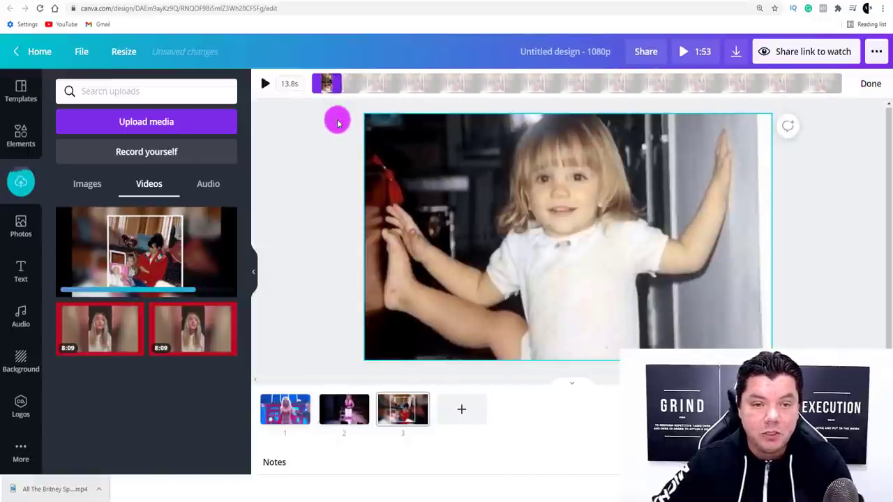
Place the uploaded 10:51 documentary clip on a new fourth page and mute it.
left_click(154, 256)
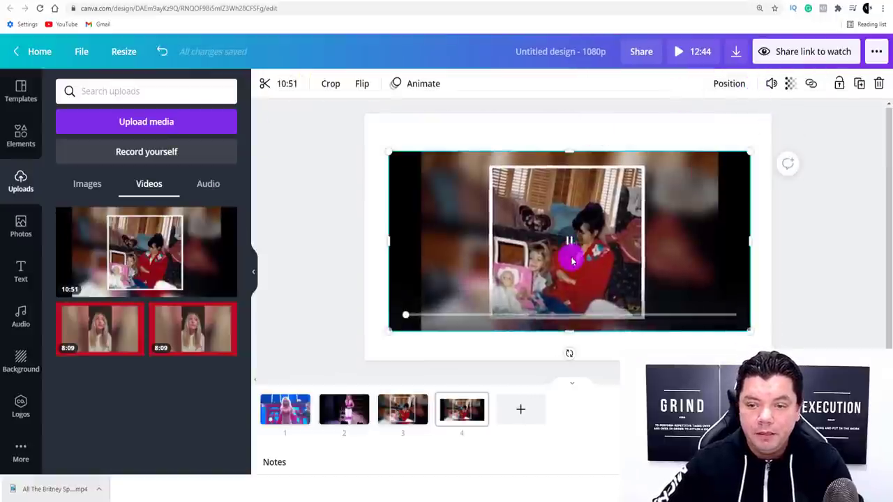
left_click(772, 83)
left_click_drag(729, 125, 614, 123)
Enlarge the page 4 clip beyond the page edges so that it covers the whole page.
left_click_drag(390, 152, 318, 114)
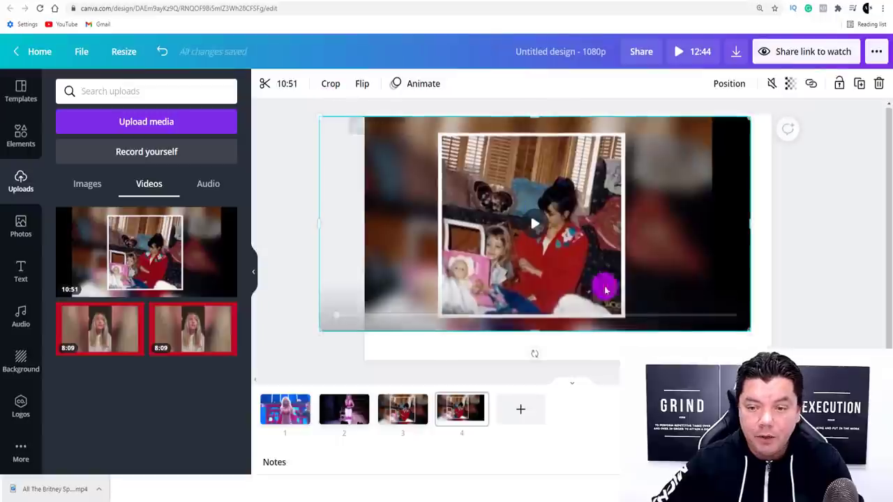
left_click_drag(753, 332, 809, 360)
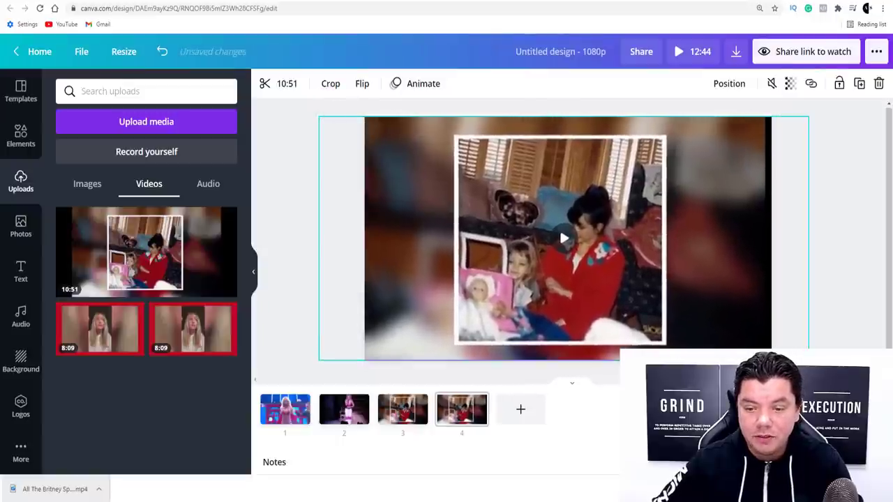
left_click_drag(575, 116, 572, 113)
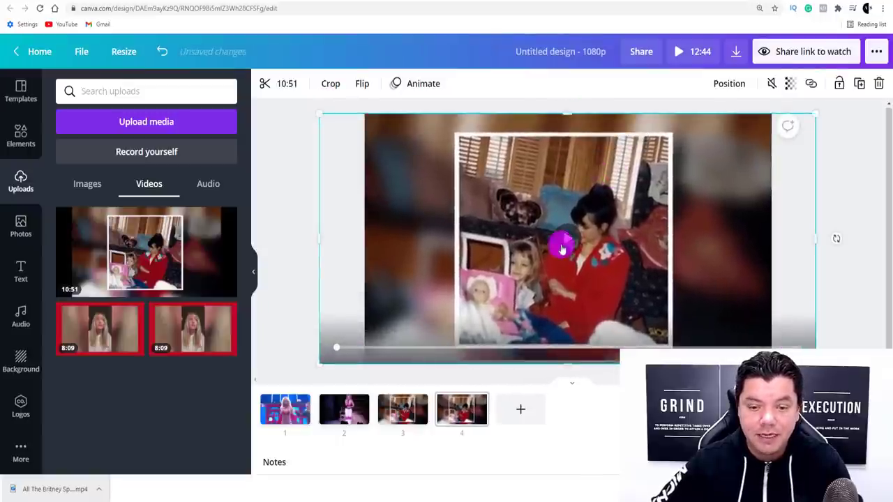
Trim the page 4 clip to a 1:04 section from the middle of the footage.
left_click(275, 81)
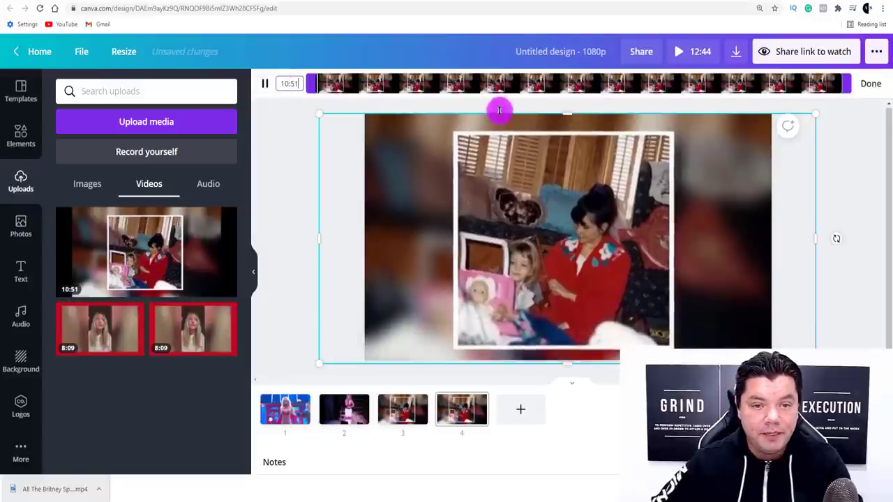
left_click_drag(309, 82, 532, 71)
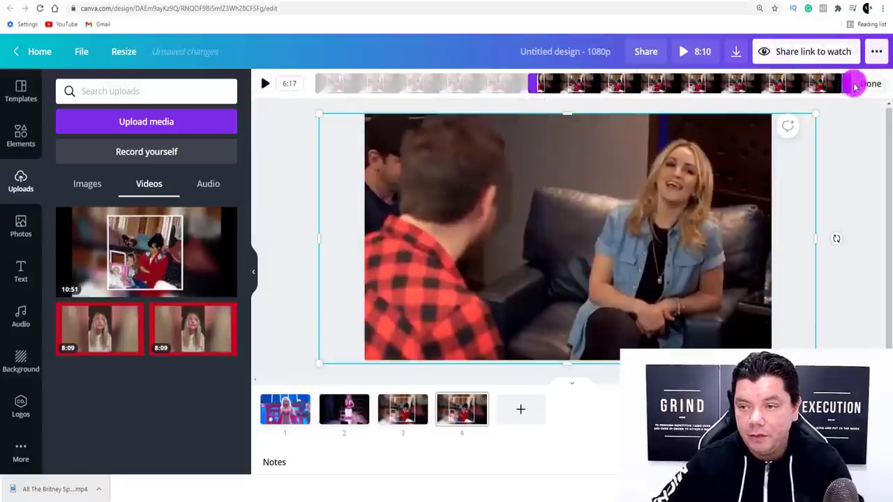
left_click_drag(851, 84, 592, 94)
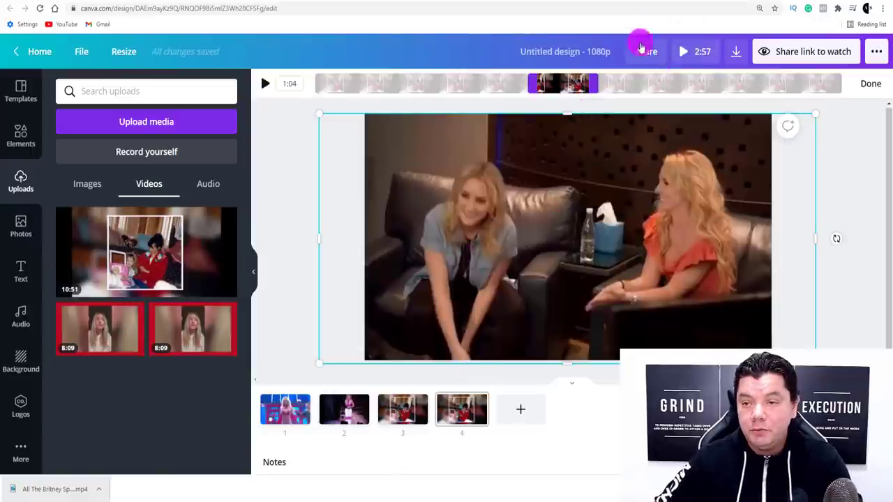
Preview the assembled four-page video, skipping forward through its scenes to near the end, and close the preview.
left_click(688, 53)
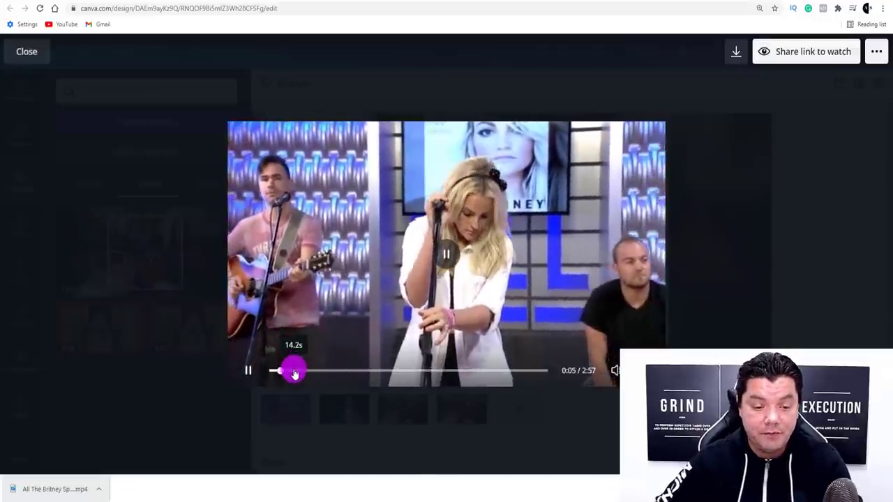
left_click(295, 371)
left_click(315, 371)
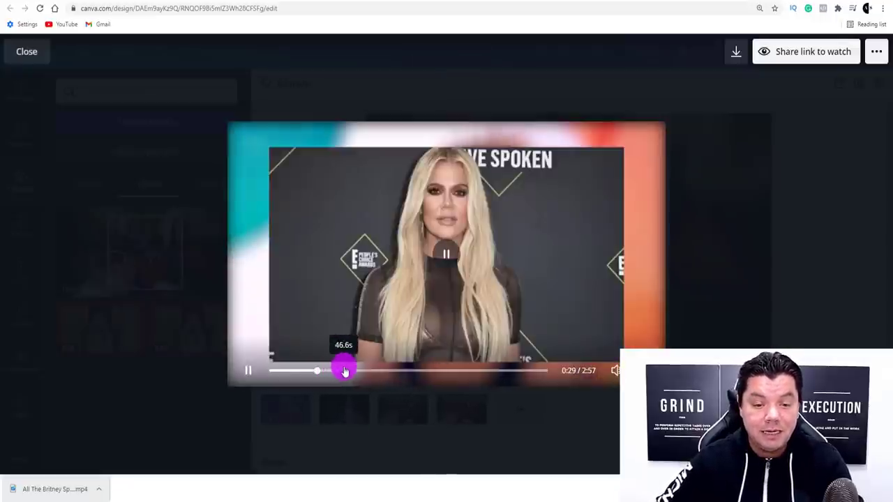
left_click(344, 371)
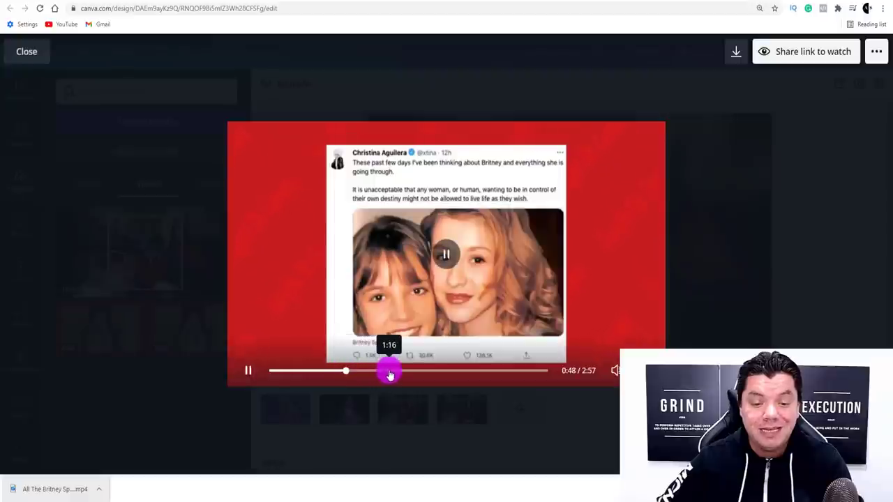
left_click(389, 372)
left_click(408, 372)
left_click(437, 372)
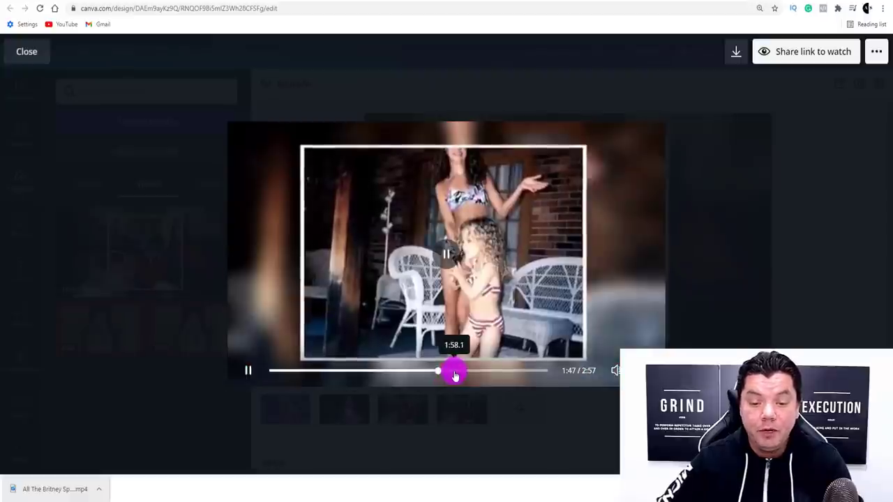
left_click(454, 372)
left_click(472, 372)
left_click(495, 372)
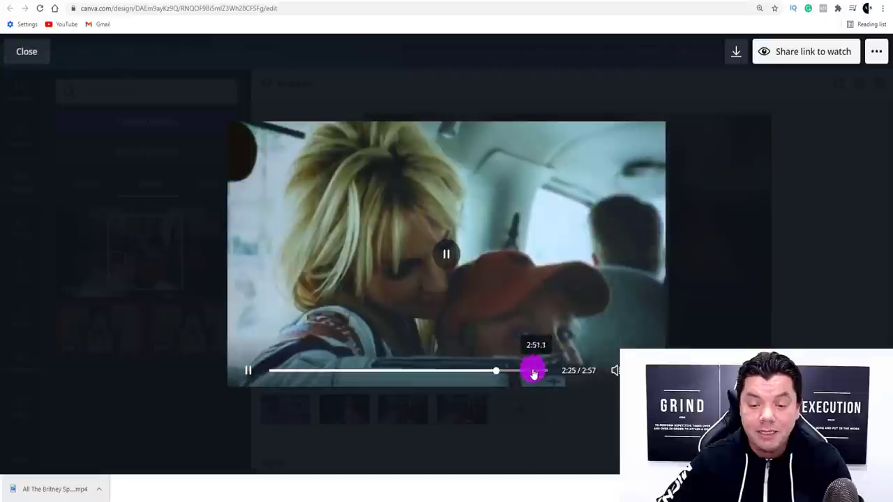
left_click(527, 372)
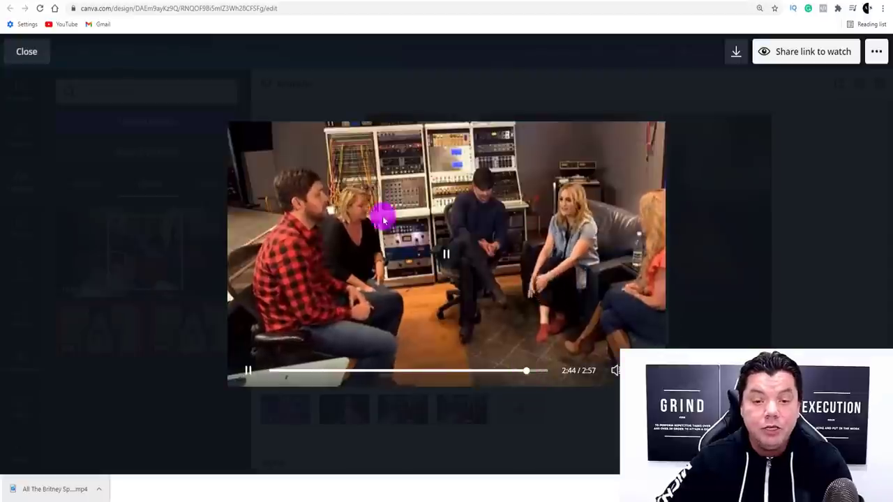
left_click(21, 50)
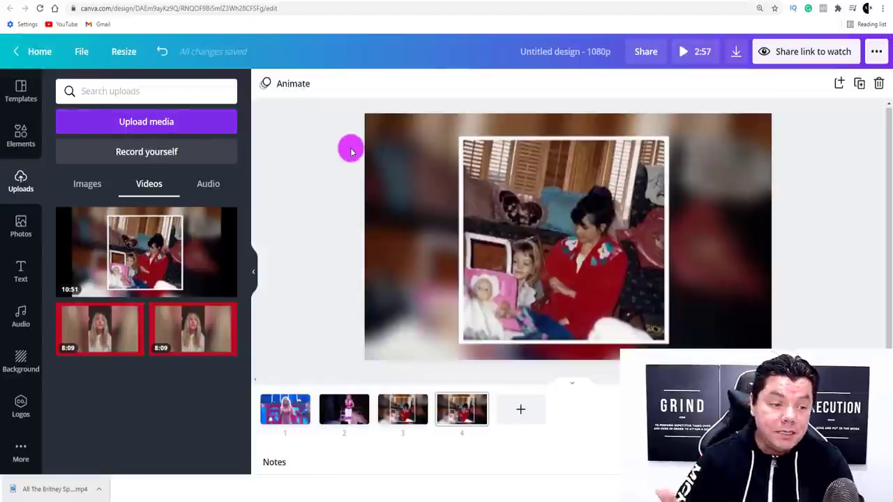
Look through the stock music and show the uploaded audio files.
left_click(23, 323)
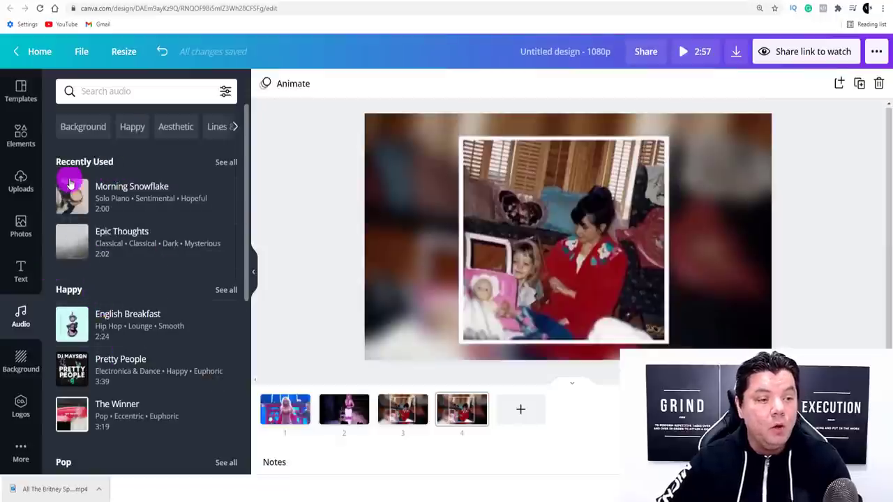
left_click(20, 179)
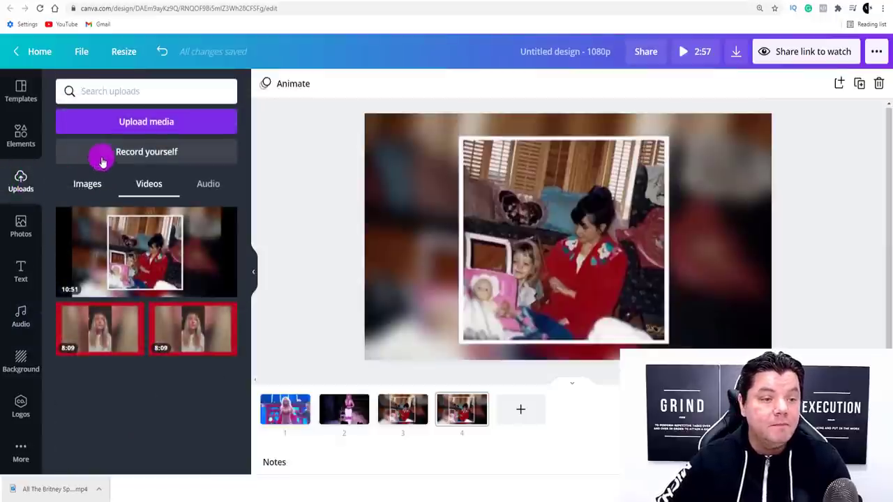
left_click(209, 184)
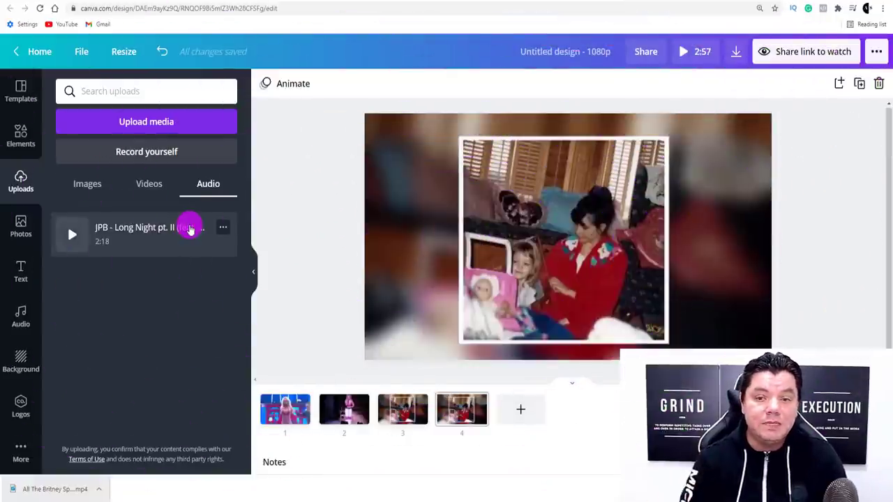
Go through pages 1 to 4 of the video to review their clips.
left_click(305, 415)
left_click(346, 410)
left_click(415, 412)
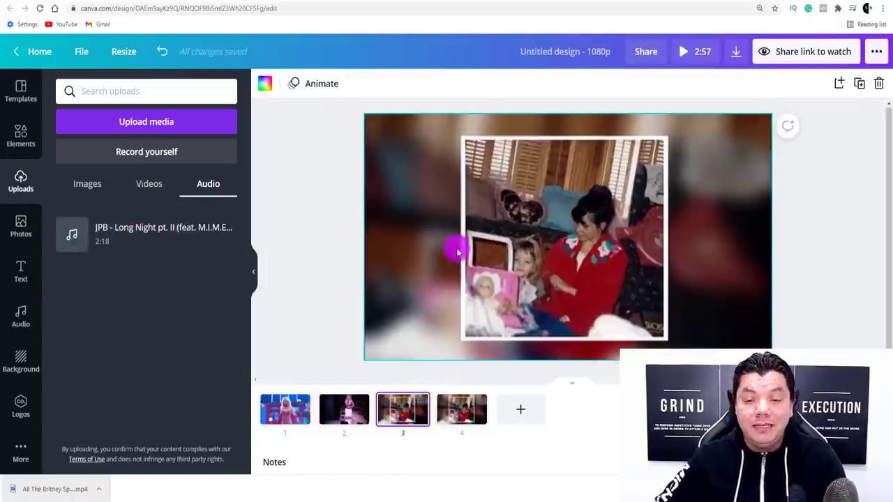
left_click(463, 411)
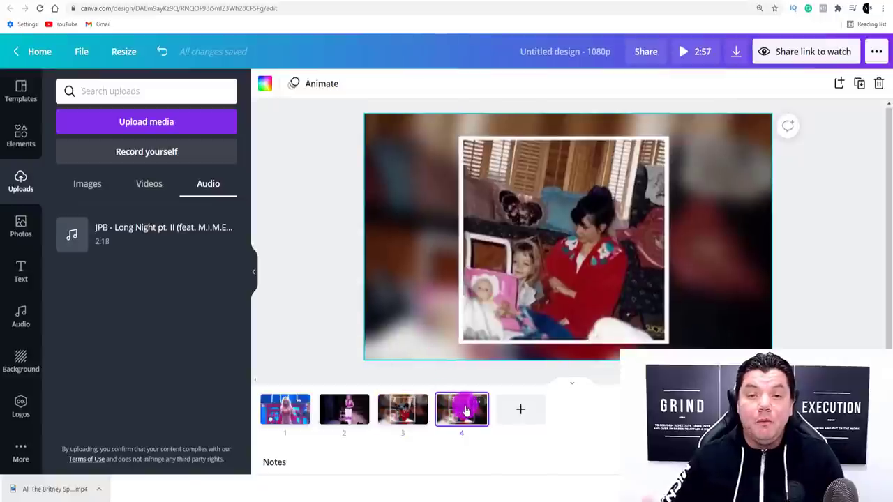
Switch to the E! News channel's videos on YouTube and look over its recent uploads.
left_click(265, 2)
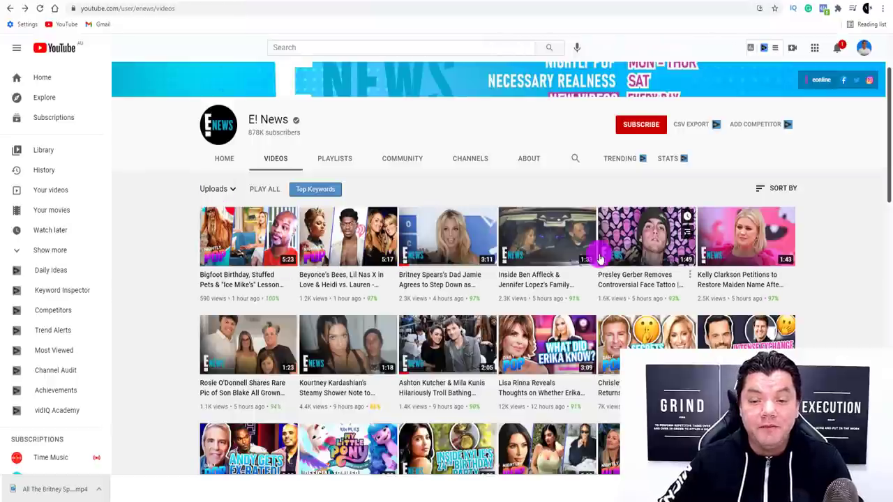
scroll(272, 367, "down", 1)
scroll(465, 319, "up", 3)
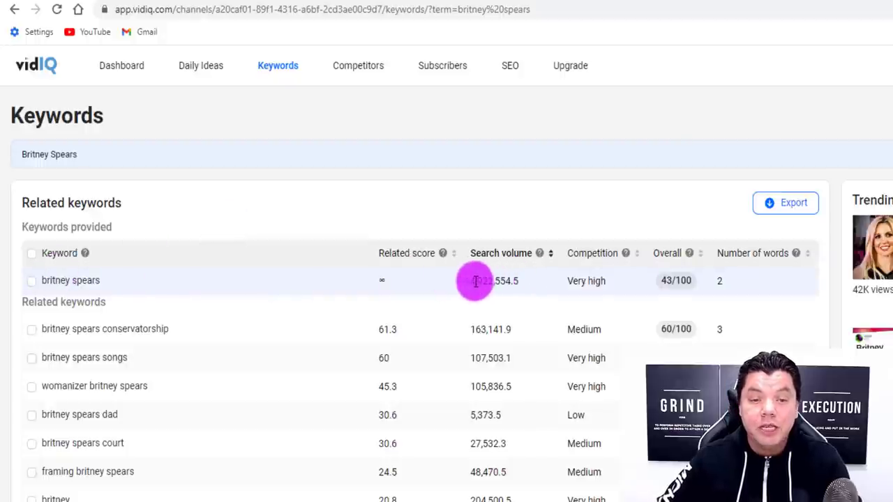
Highlight the britney spears search volume in vidIQ, and open E! News's video about Britney Spears's dad on YouTube to examine its video tags.
left_click_drag(472, 281, 512, 295)
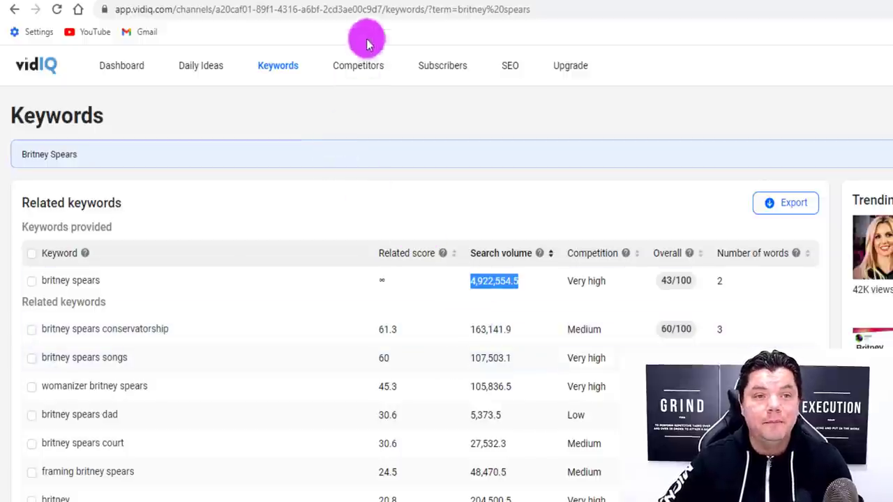
left_click(377, 1)
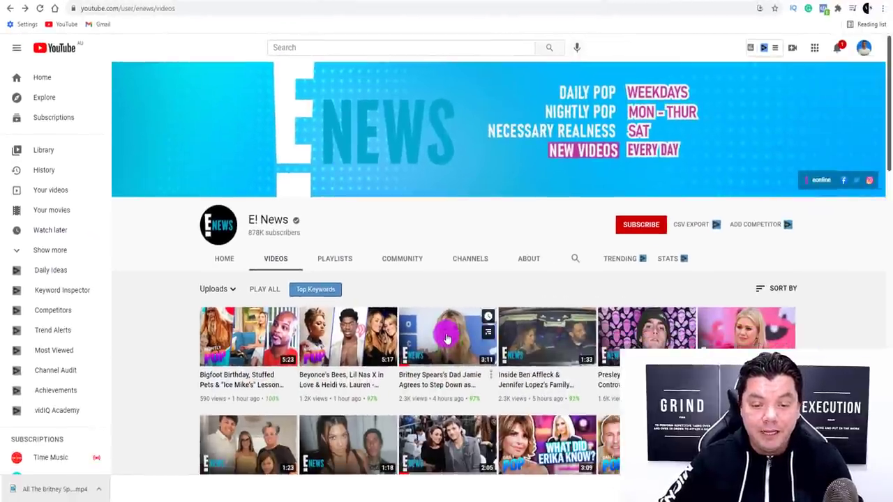
left_click(513, 425)
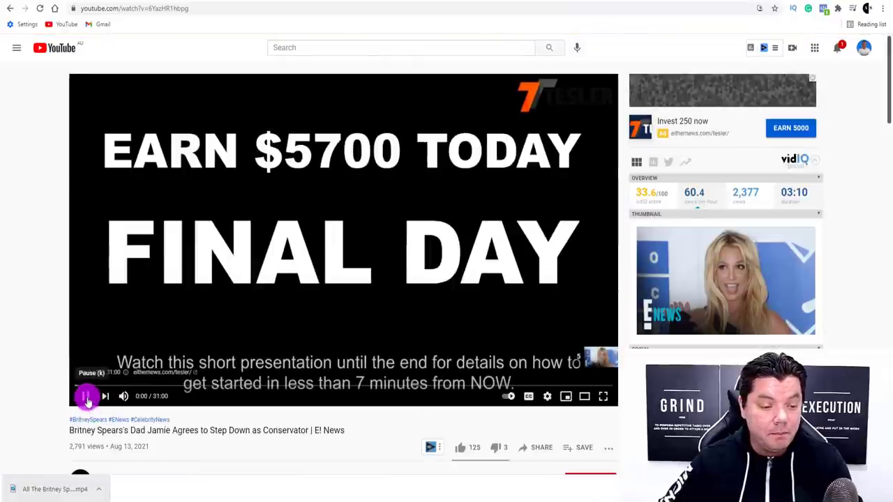
scroll(309, 424, "down", 1)
scroll(309, 427, "down", 7)
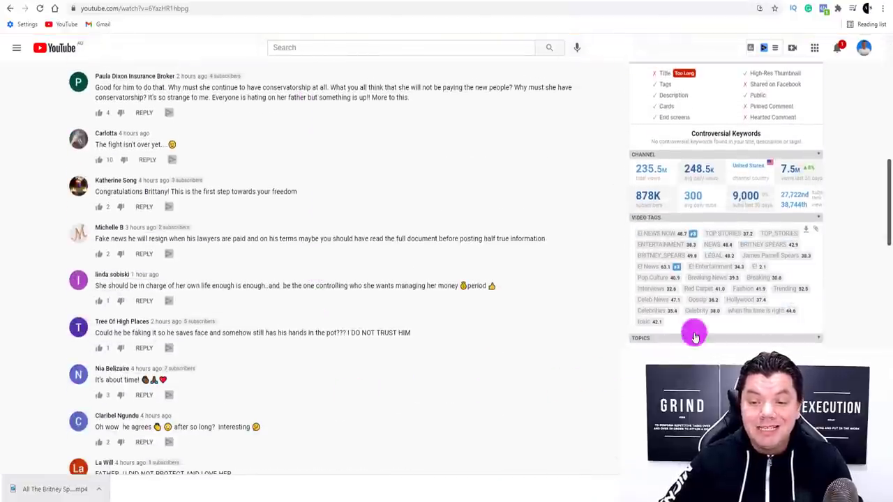
mouse_move(650, 244)
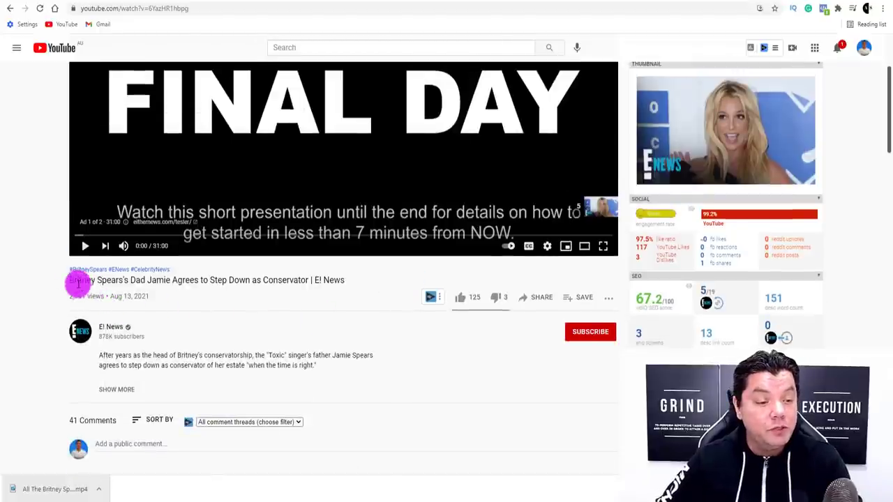
Highlight the start of the video's title and the opening words of its description as sources for topic keywords.
left_click_drag(71, 281, 179, 284)
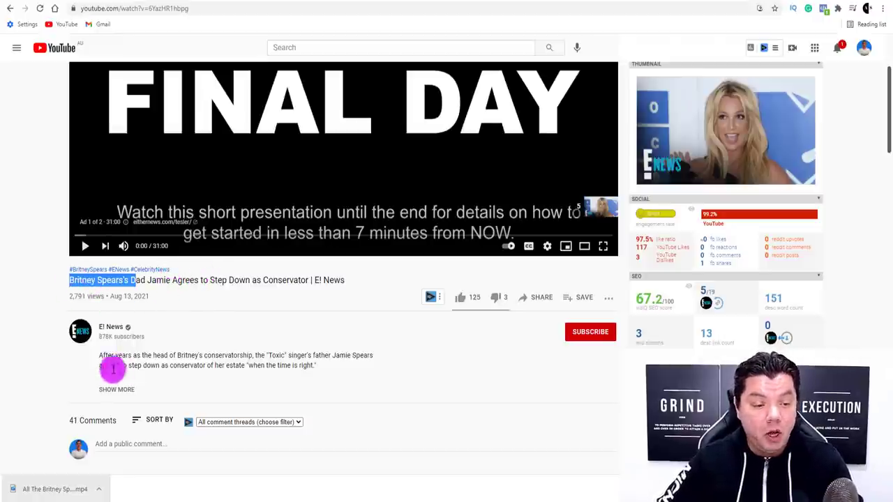
left_click_drag(101, 355, 208, 353)
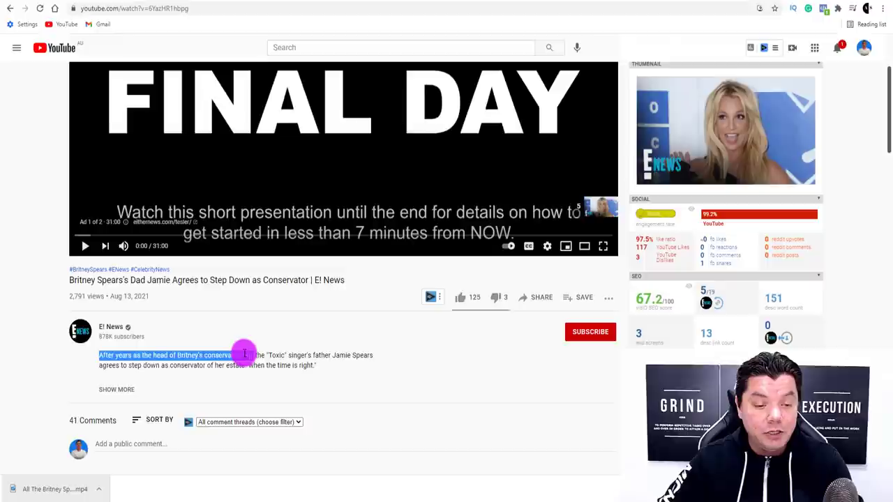
left_click(248, 355)
Search vidIQ's keywords for "Britney's conservatorshi" taken from the description, and look over the OSSA channel's videos on YouTube.
left_click_drag(232, 356, 184, 356)
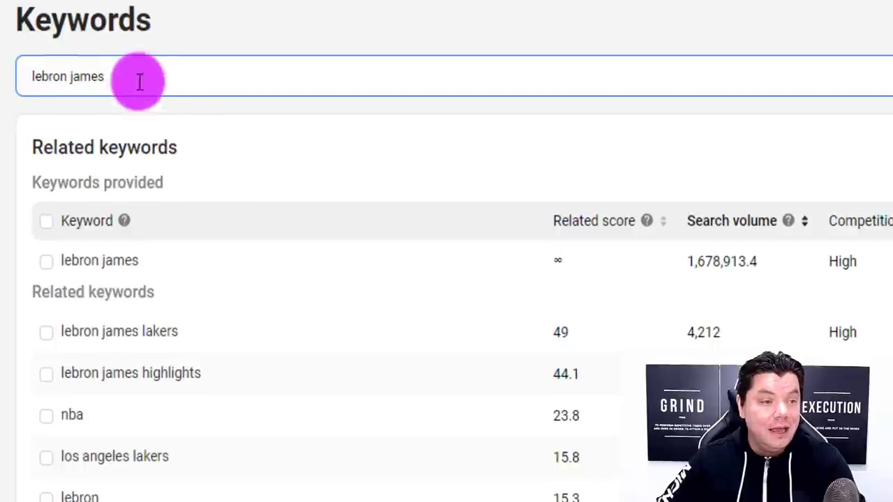
left_click_drag(139, 83, 30, 92)
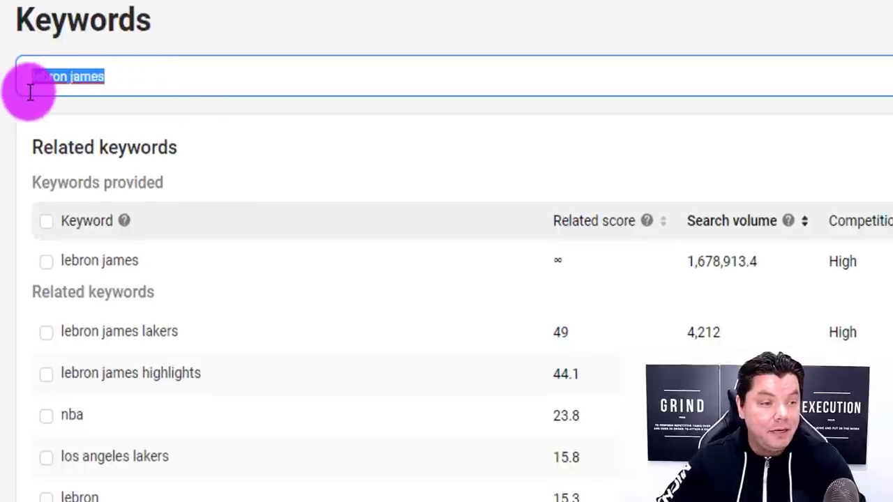
type("Britney's conservatorshi")
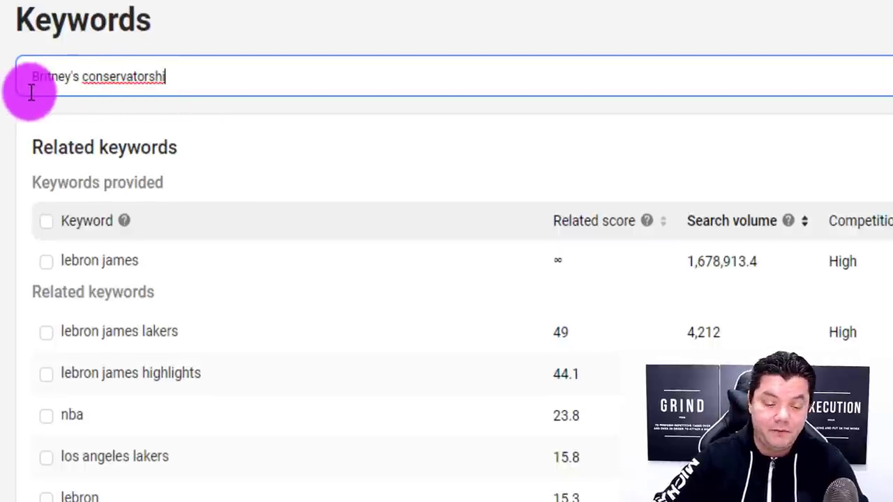
key("Return")
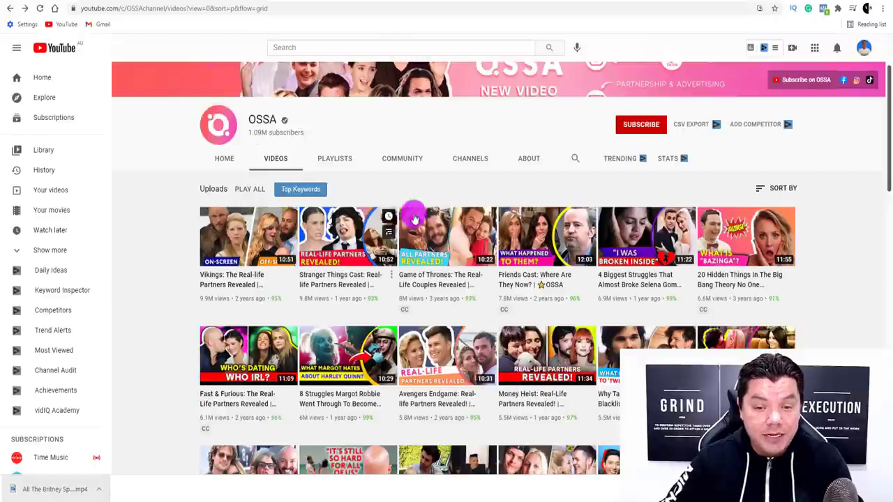
scroll(295, 328, "down", 2)
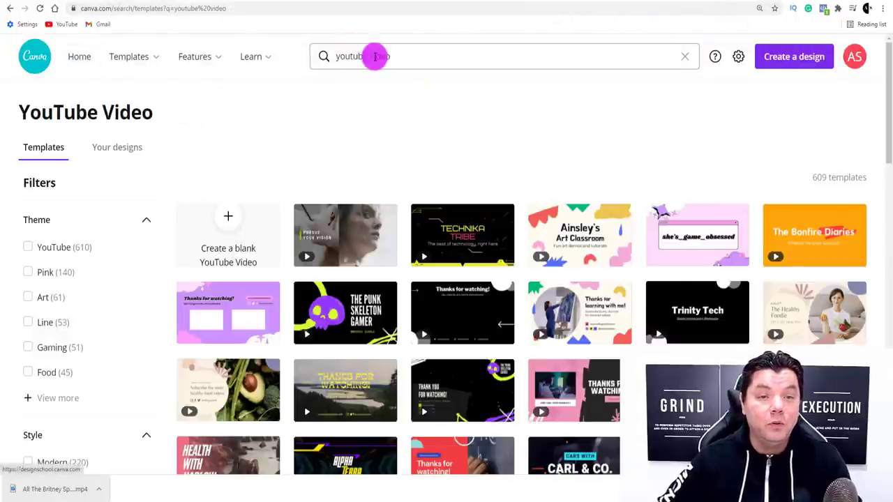
Search Canva's templates for "youtube thumbnail" and create a blank YouTube Thumbnail design.
mouse_move(164, 59)
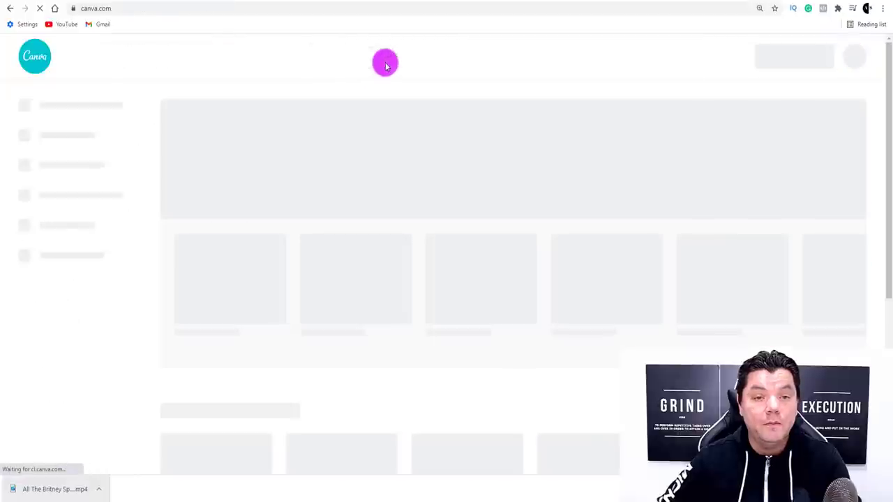
left_click(393, 59)
type("youtube thumbnail")
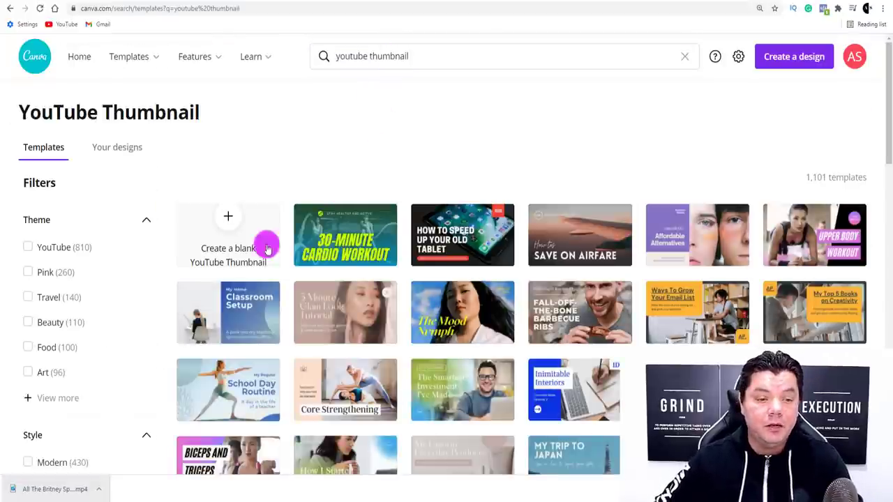
scroll(279, 345, "down", 5)
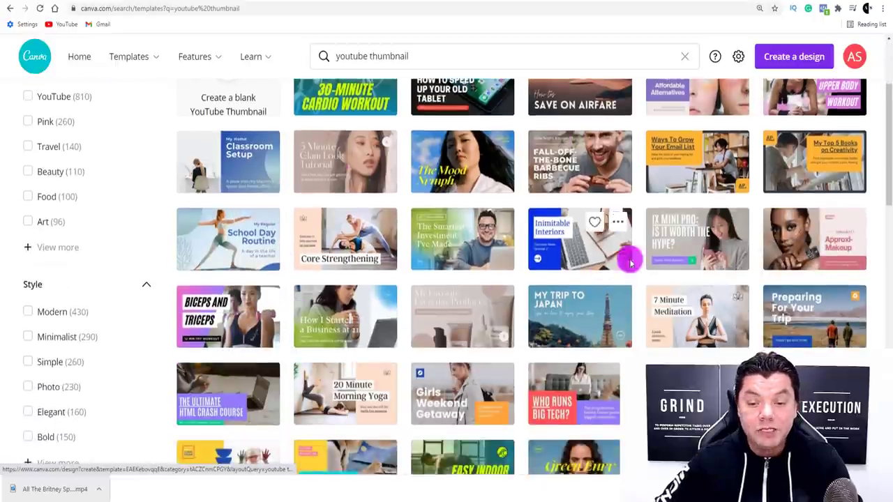
scroll(533, 243, "up", 5)
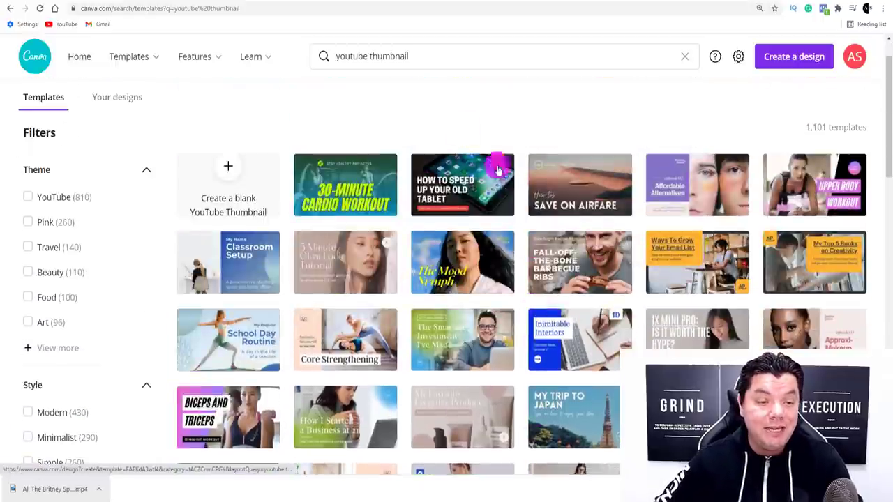
left_click(230, 199)
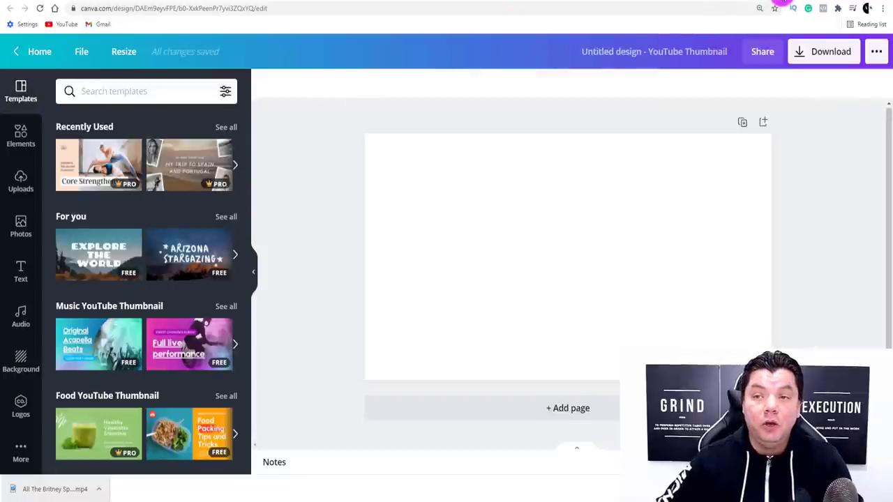
Search Google Images for britney spears in a new tab, look over the photos and return to the blank Canva thumbnail.
key("ctrl+t")
type("go")
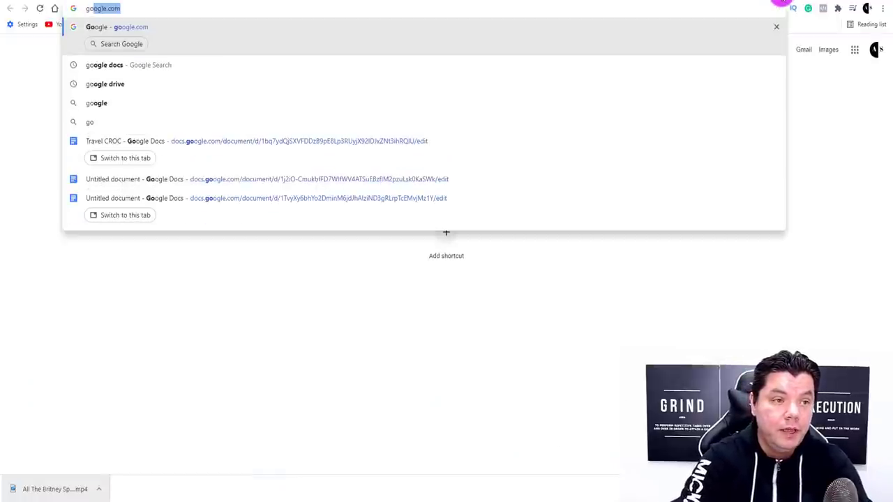
key("Return")
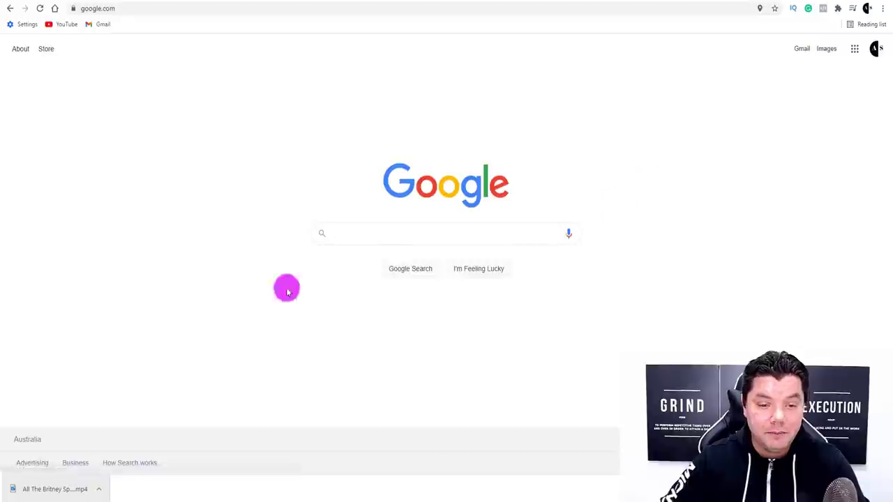
left_click(354, 235)
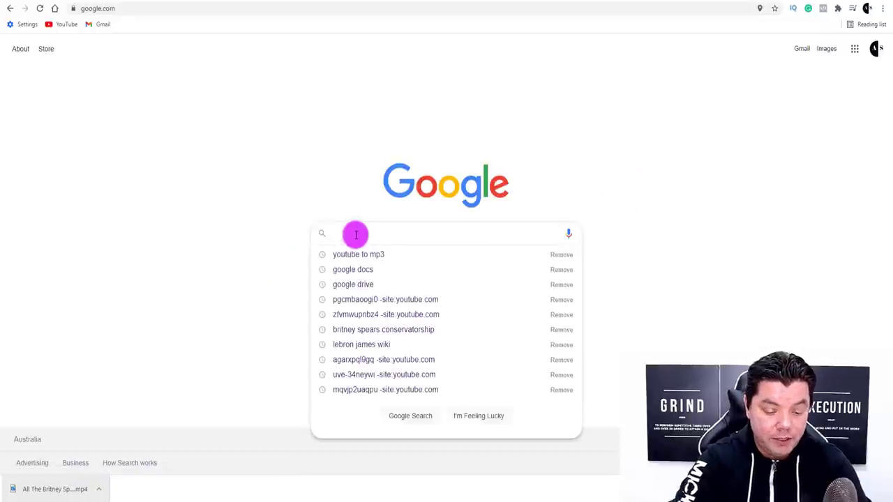
type("bri")
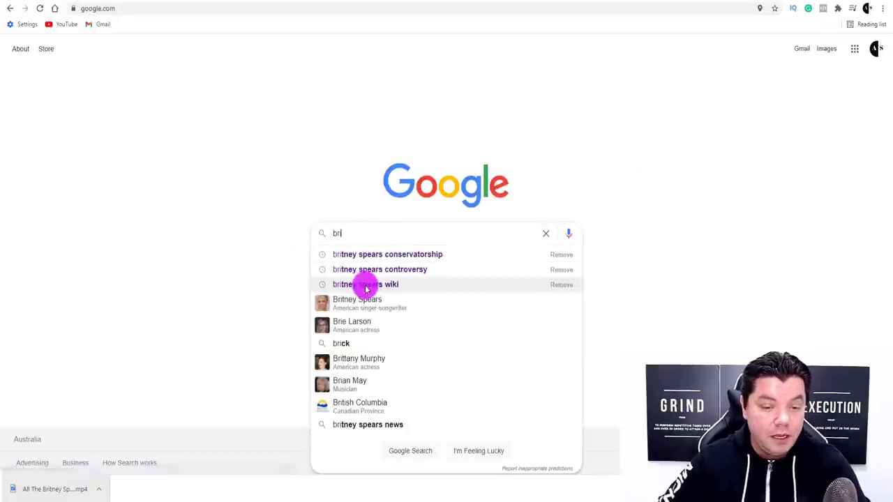
left_click(361, 299)
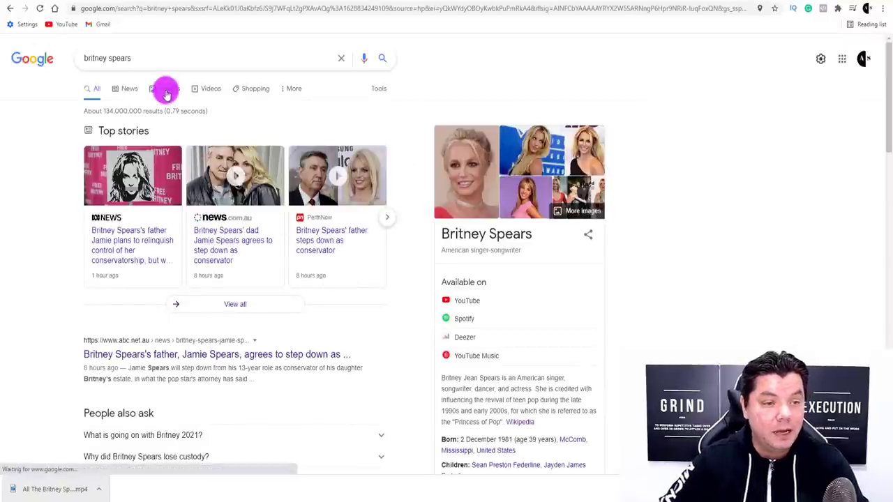
left_click(166, 92)
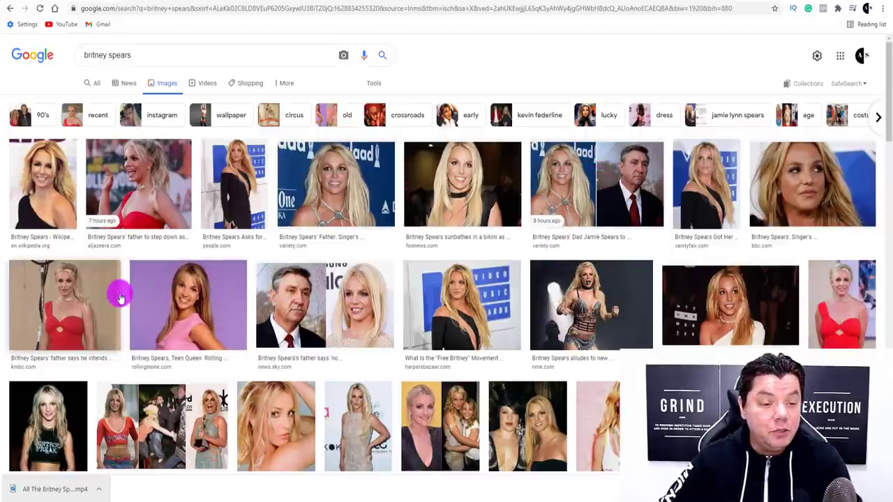
scroll(135, 304, "down", 1)
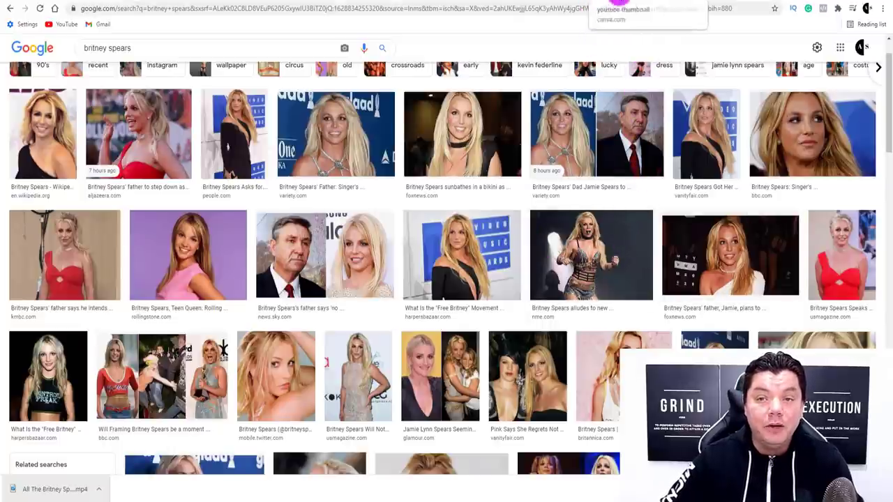
left_click(600, 2)
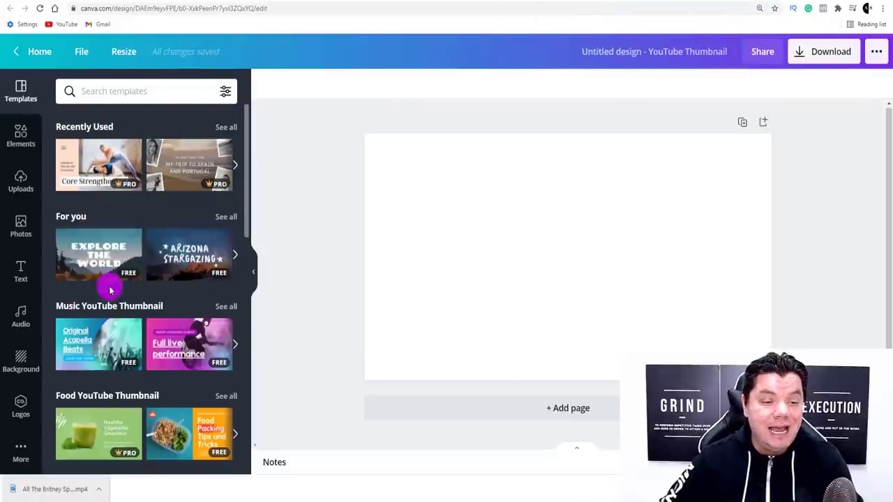
Review the Celebrity News channel's estimated monthly and yearly earnings and daily statistics on Social Blade.
scroll(126, 279, "down", 5)
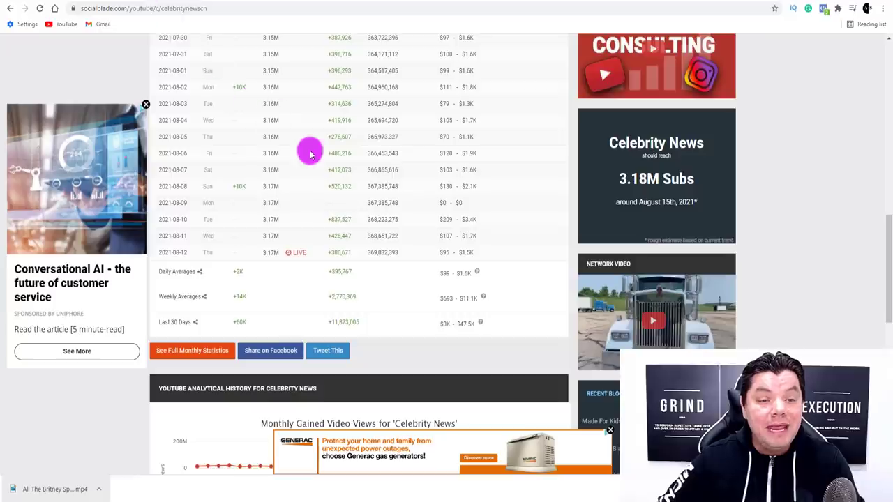
scroll(310, 149, "up", 8)
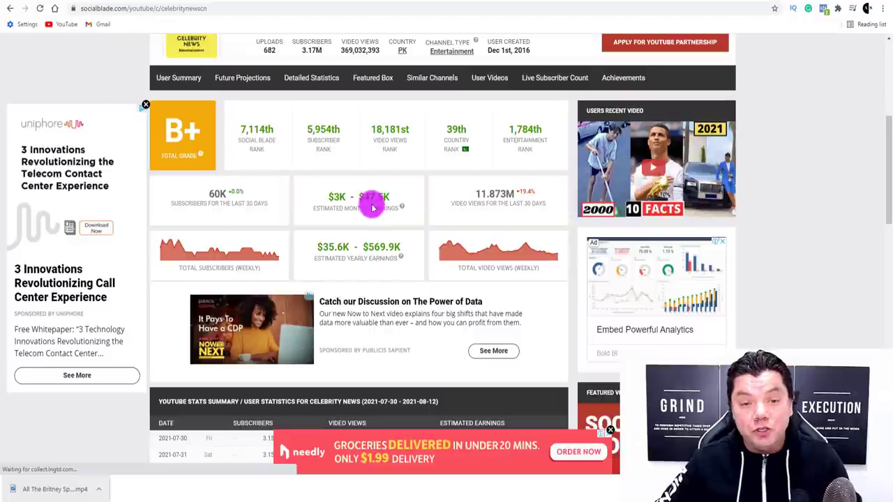
scroll(372, 207, "down", 4)
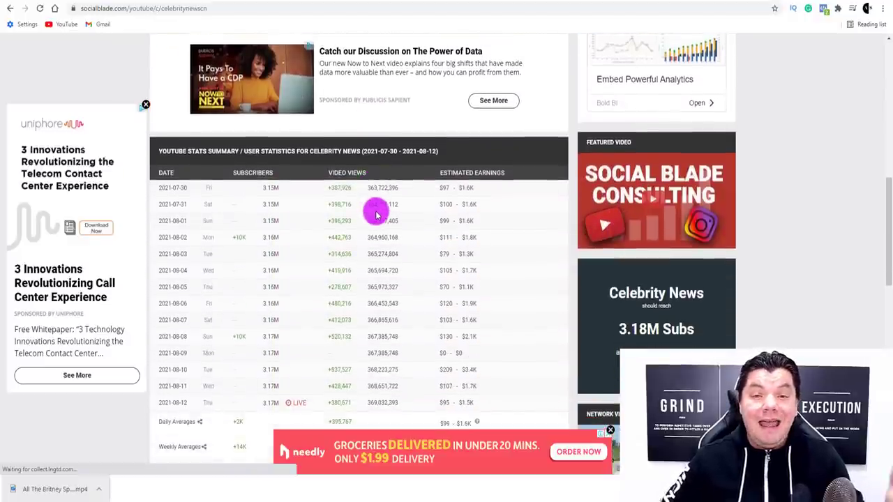